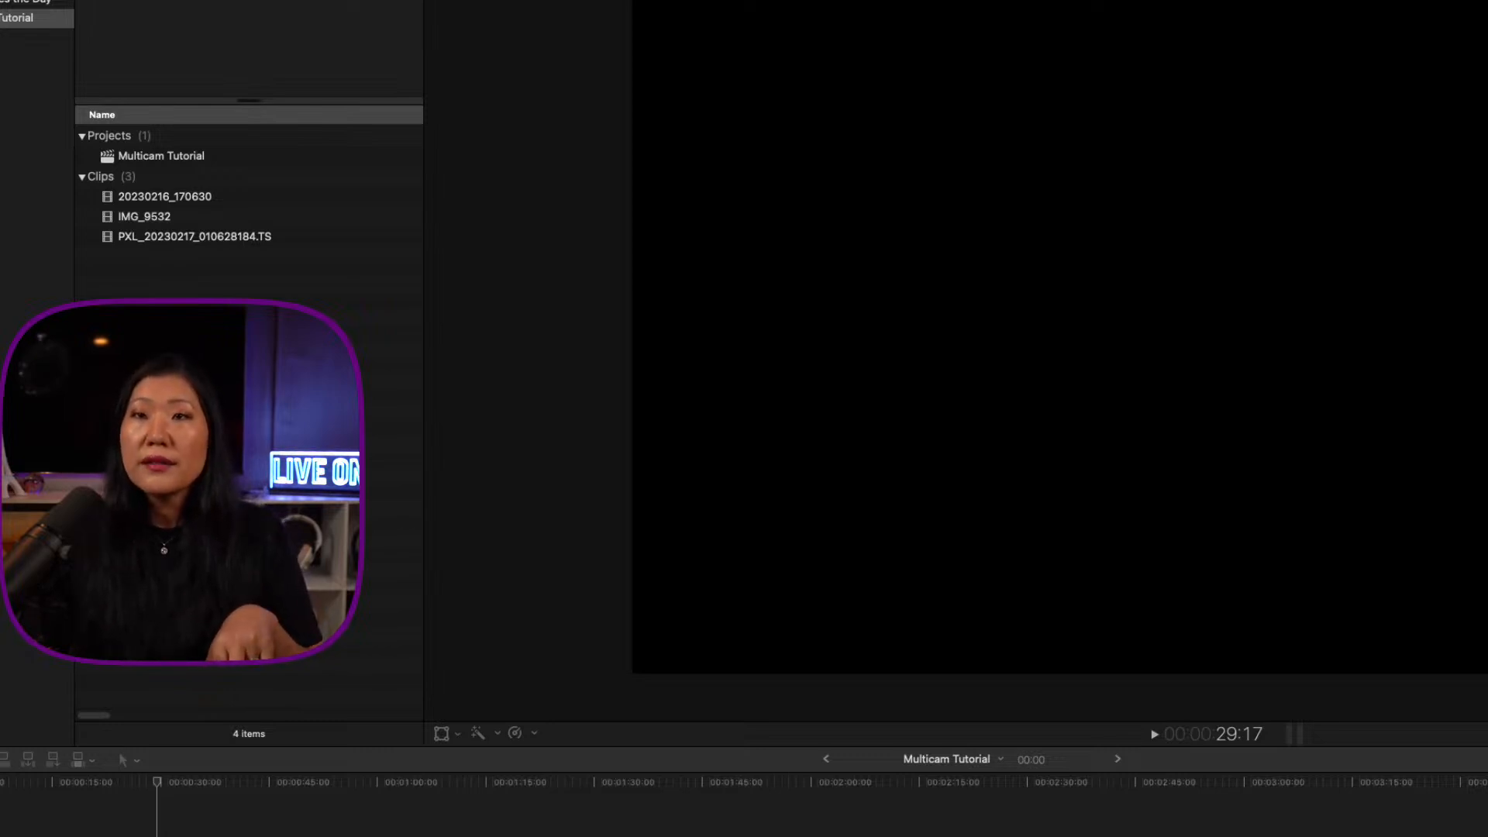
Step: Preview the PXL_20230217_010628184.TS, IMG_9532 and 20230216_170630 clips in the viewer
{"action": "left_click", "coordinate": [109, 237]}
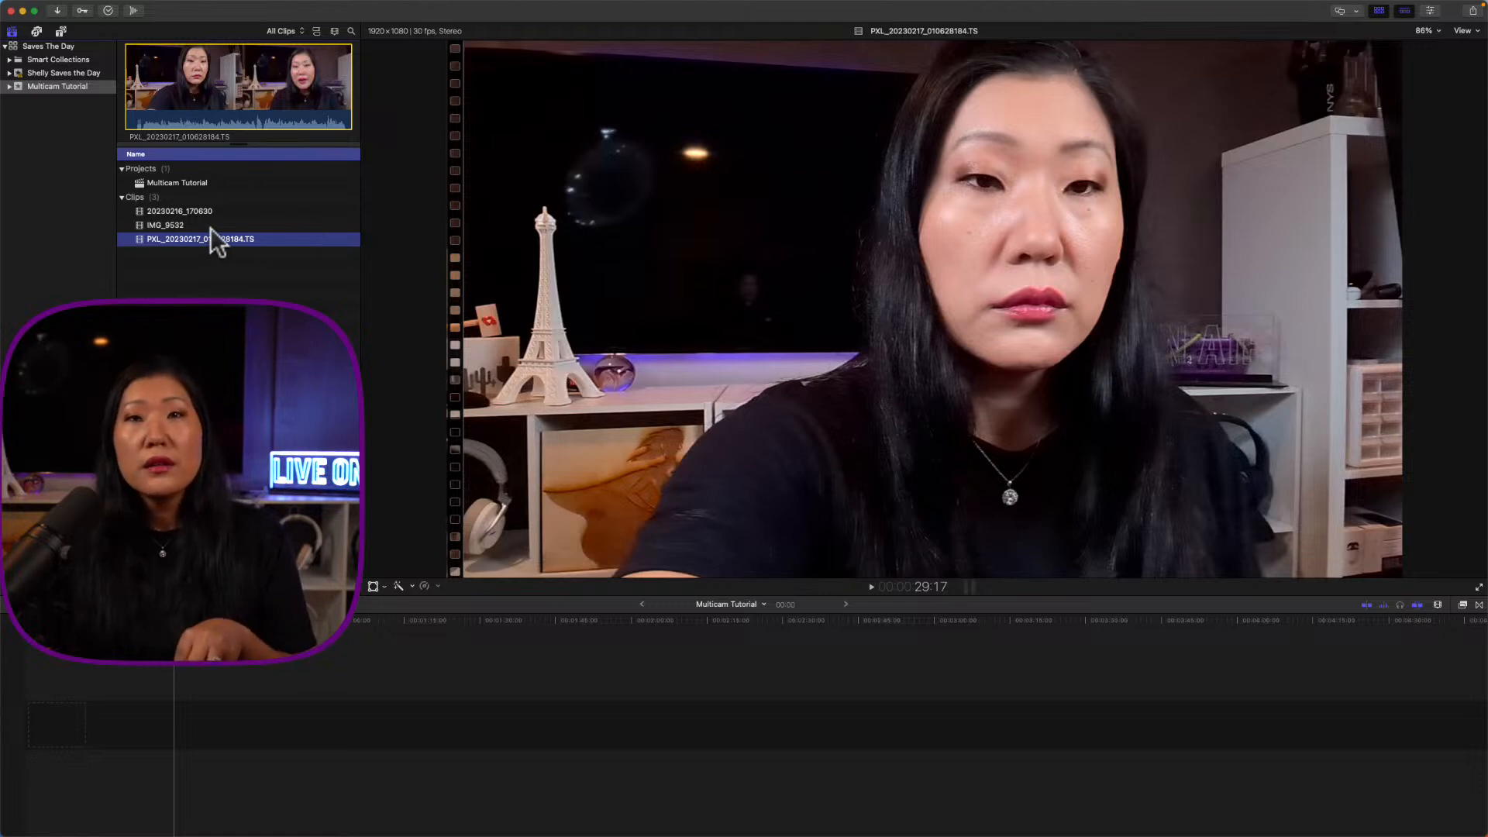
{"action": "left_click", "coordinate": [178, 224]}
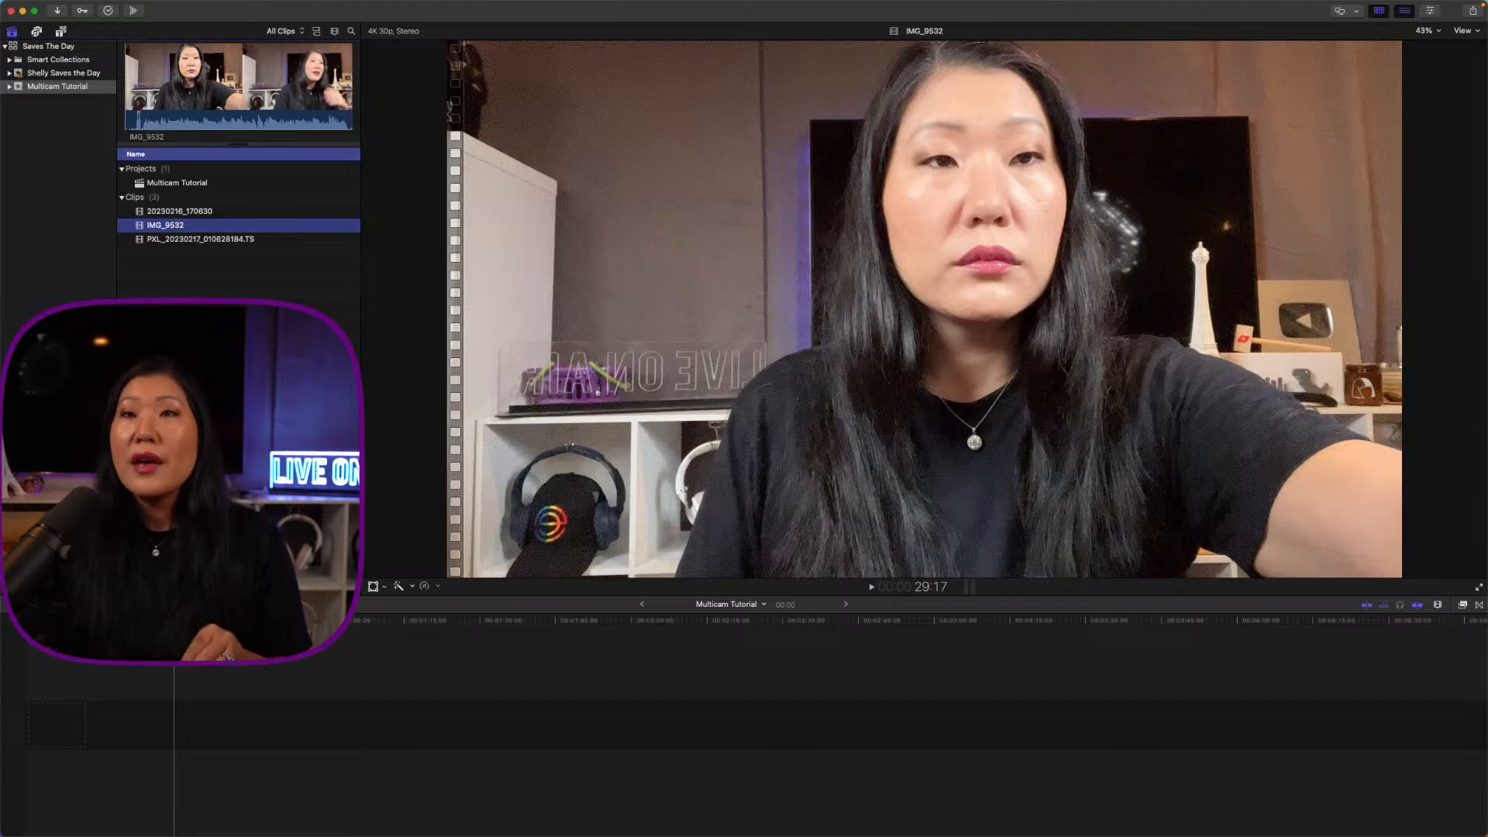
{"action": "left_click", "coordinate": [180, 211]}
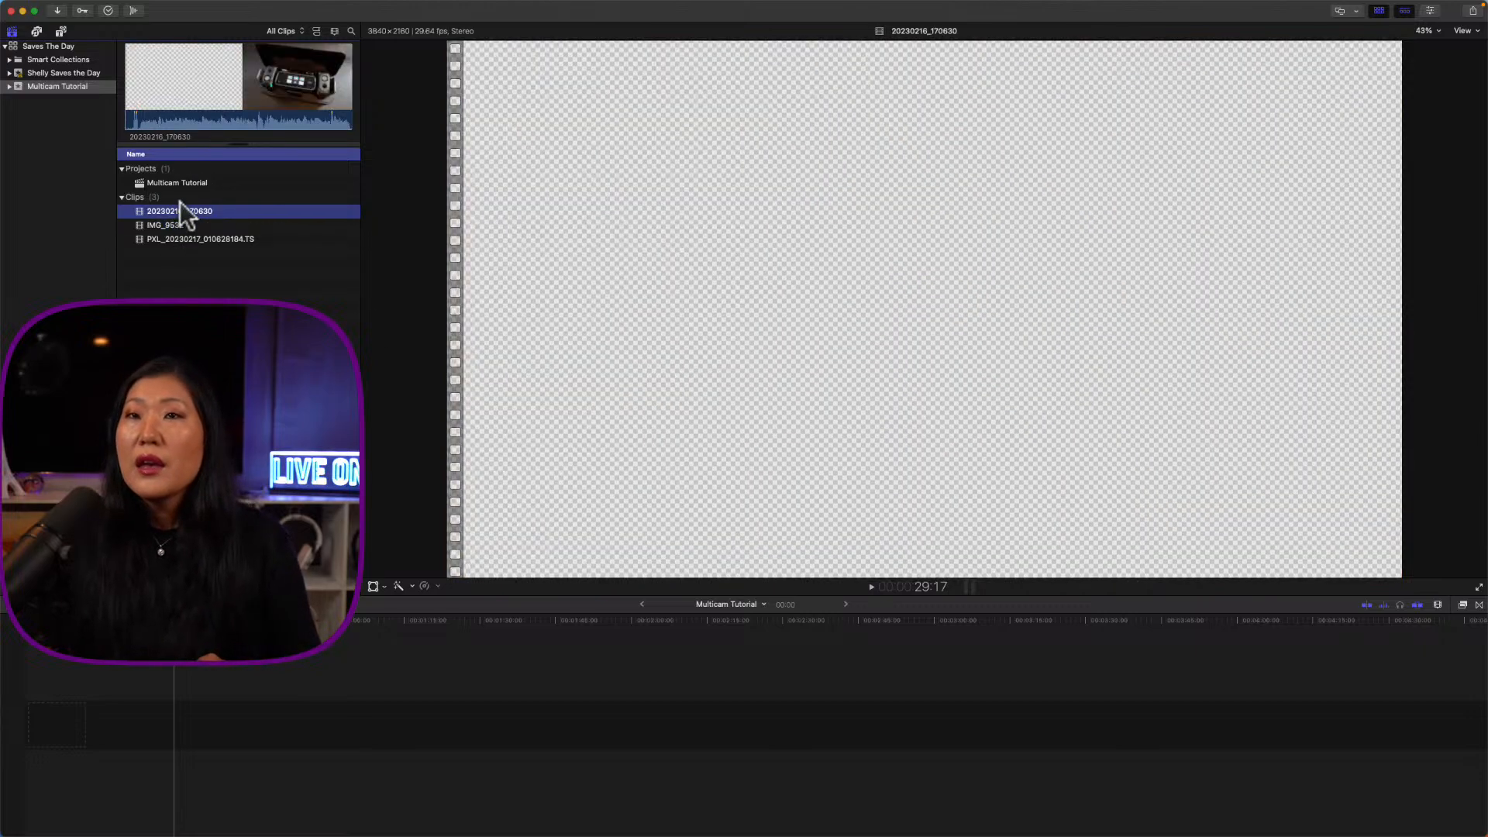
{"action": "left_click", "coordinate": [225, 94]}
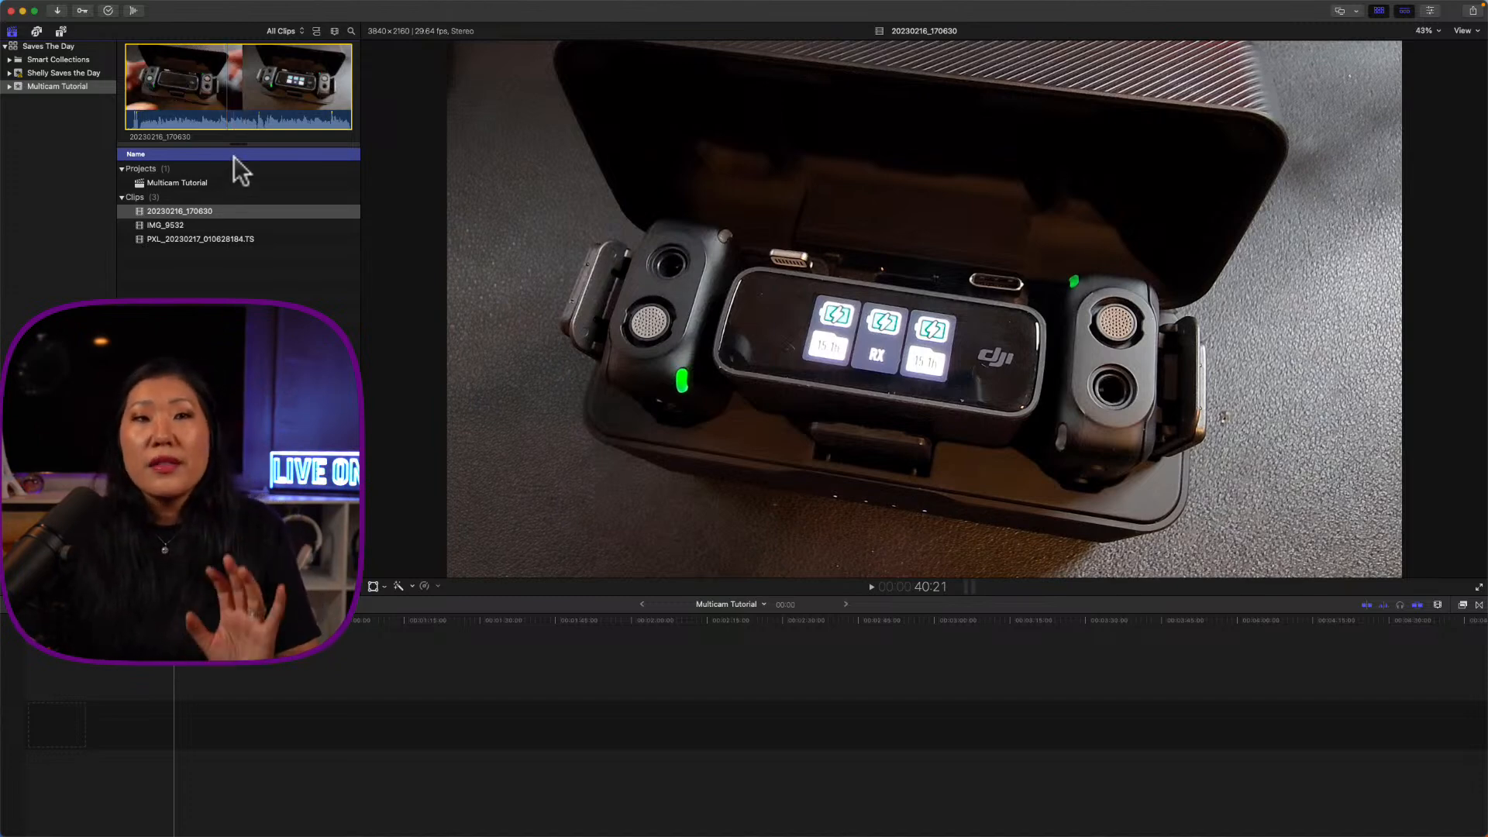
Step: Return to the Multicam Tutorial project and select the 20230216_170630 and IMG_9532 clips together
{"action": "left_click", "coordinate": [601, 732]}
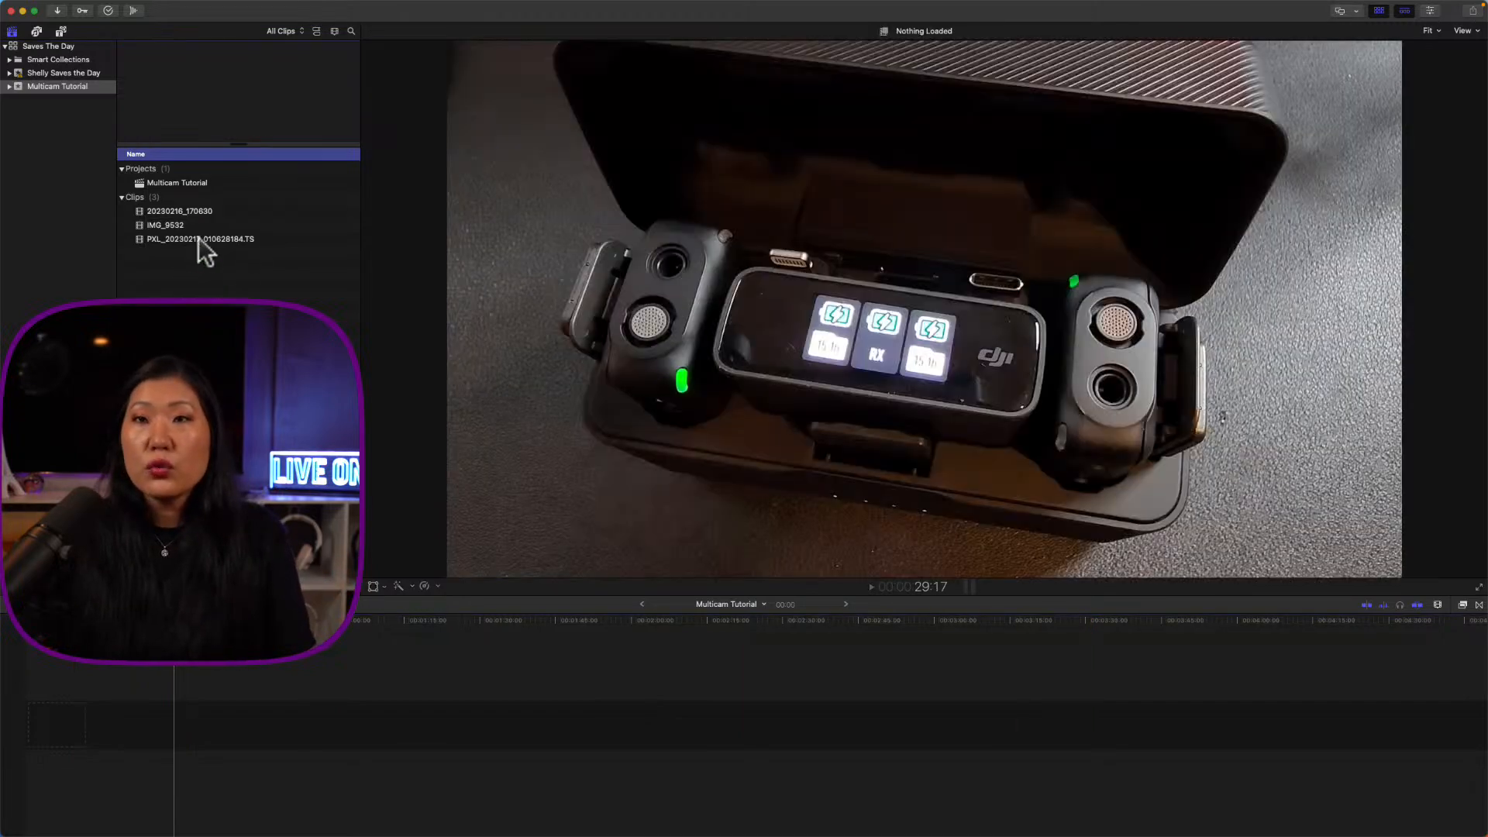
{"action": "left_click", "coordinate": [199, 211]}
{"action": "left_click", "coordinate": [187, 224], "text": "shift"}
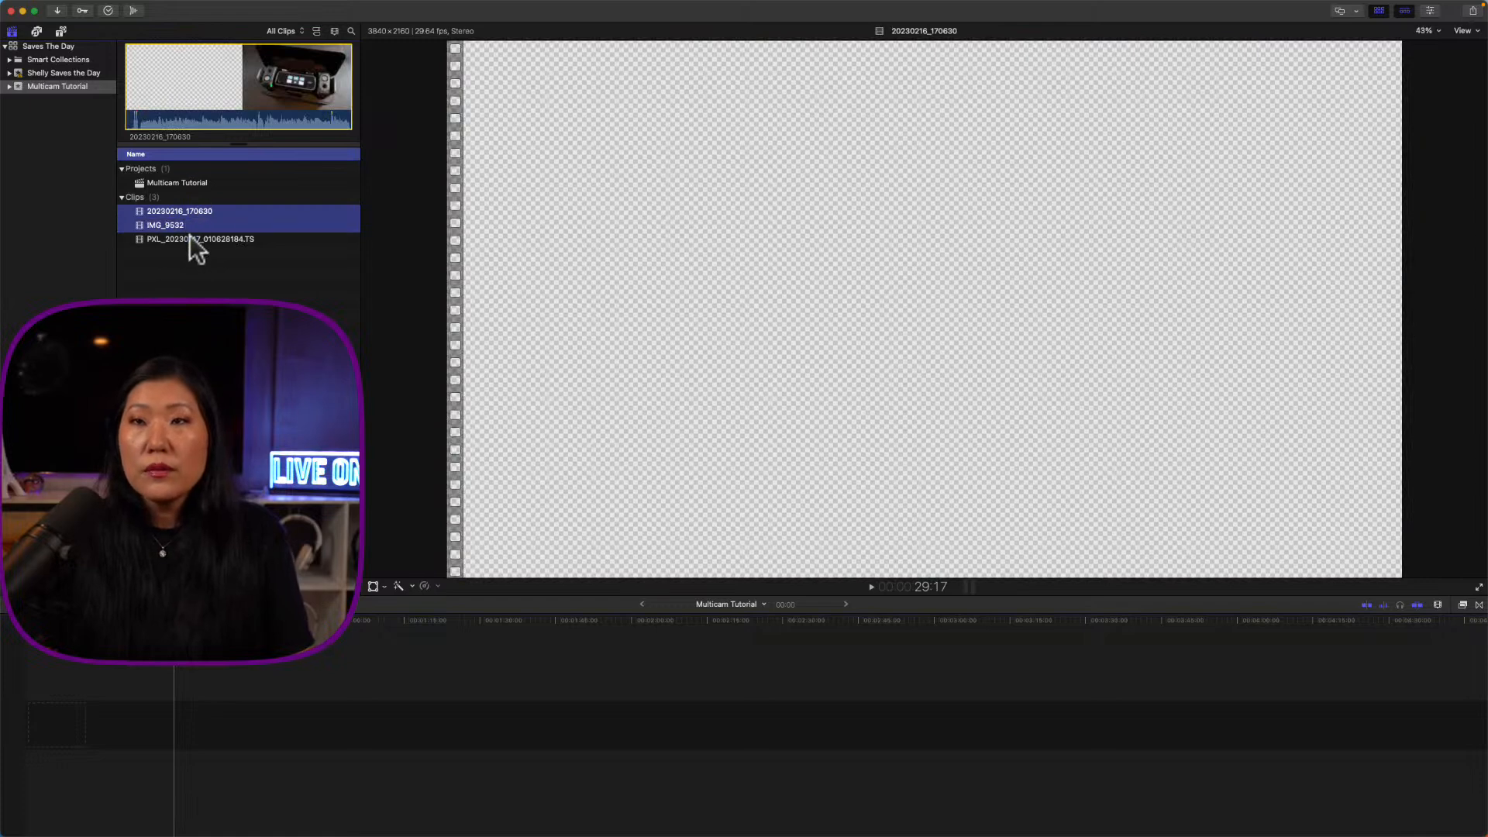
Step: Add the PXL clip to the selection, then start a compound clip and cancel it
{"action": "left_click", "coordinate": [189, 235], "text": "shift"}
{"action": "right_click", "coordinate": [190, 234]}
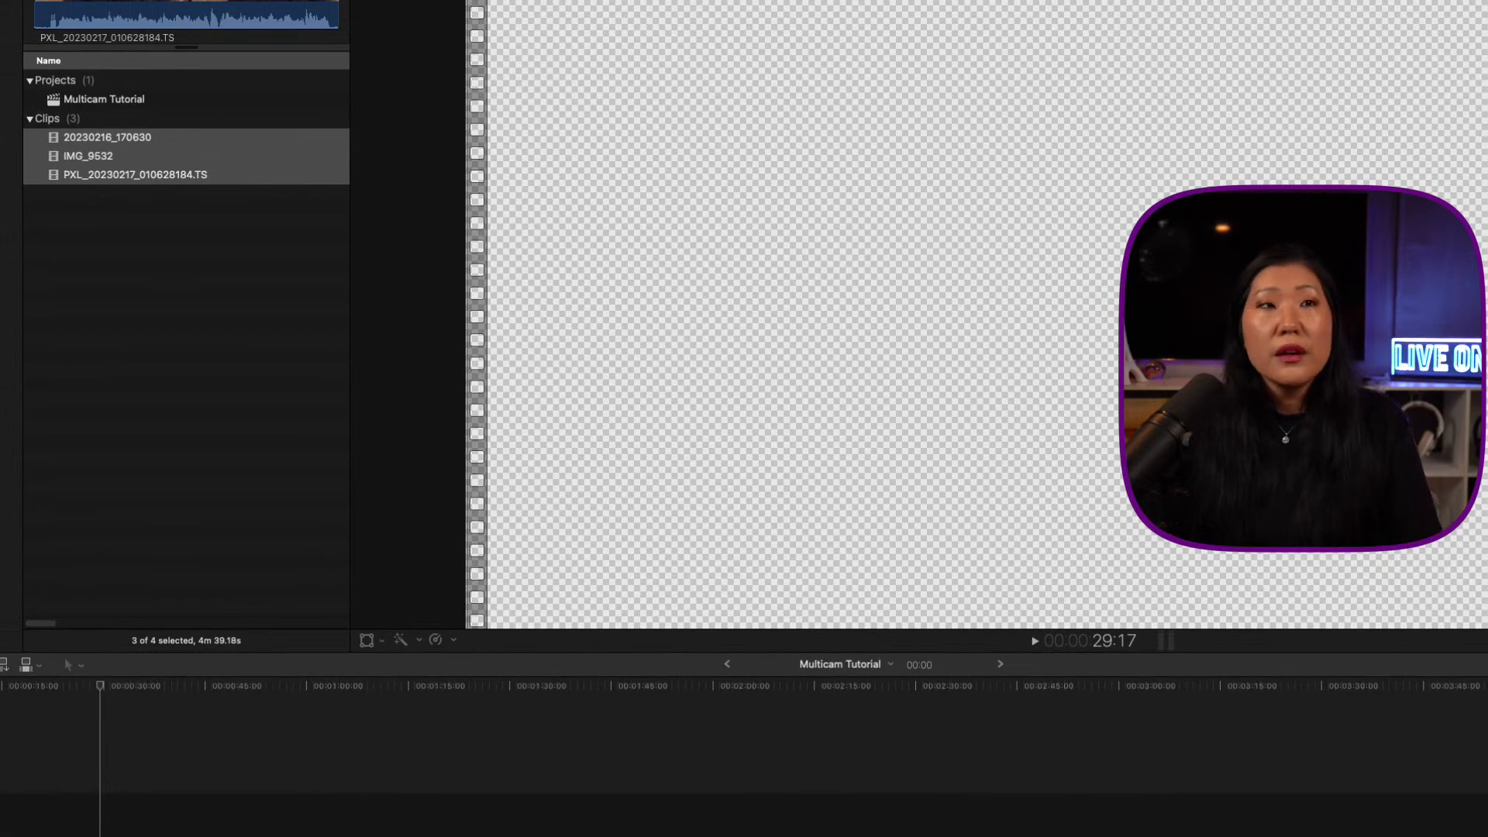
{"action": "key", "text": "alt+g"}
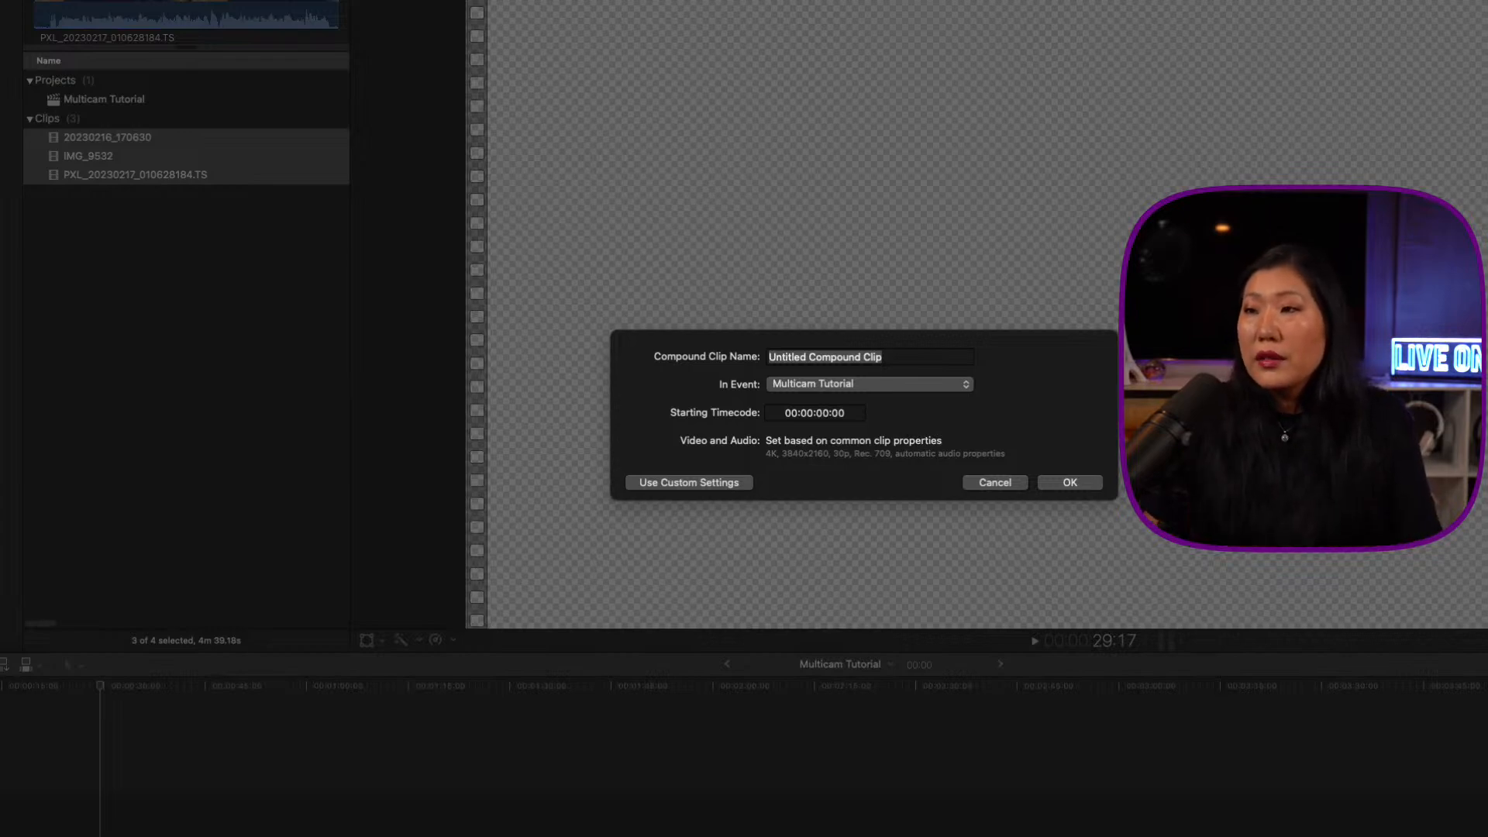
{"action": "left_click", "coordinate": [981, 479]}
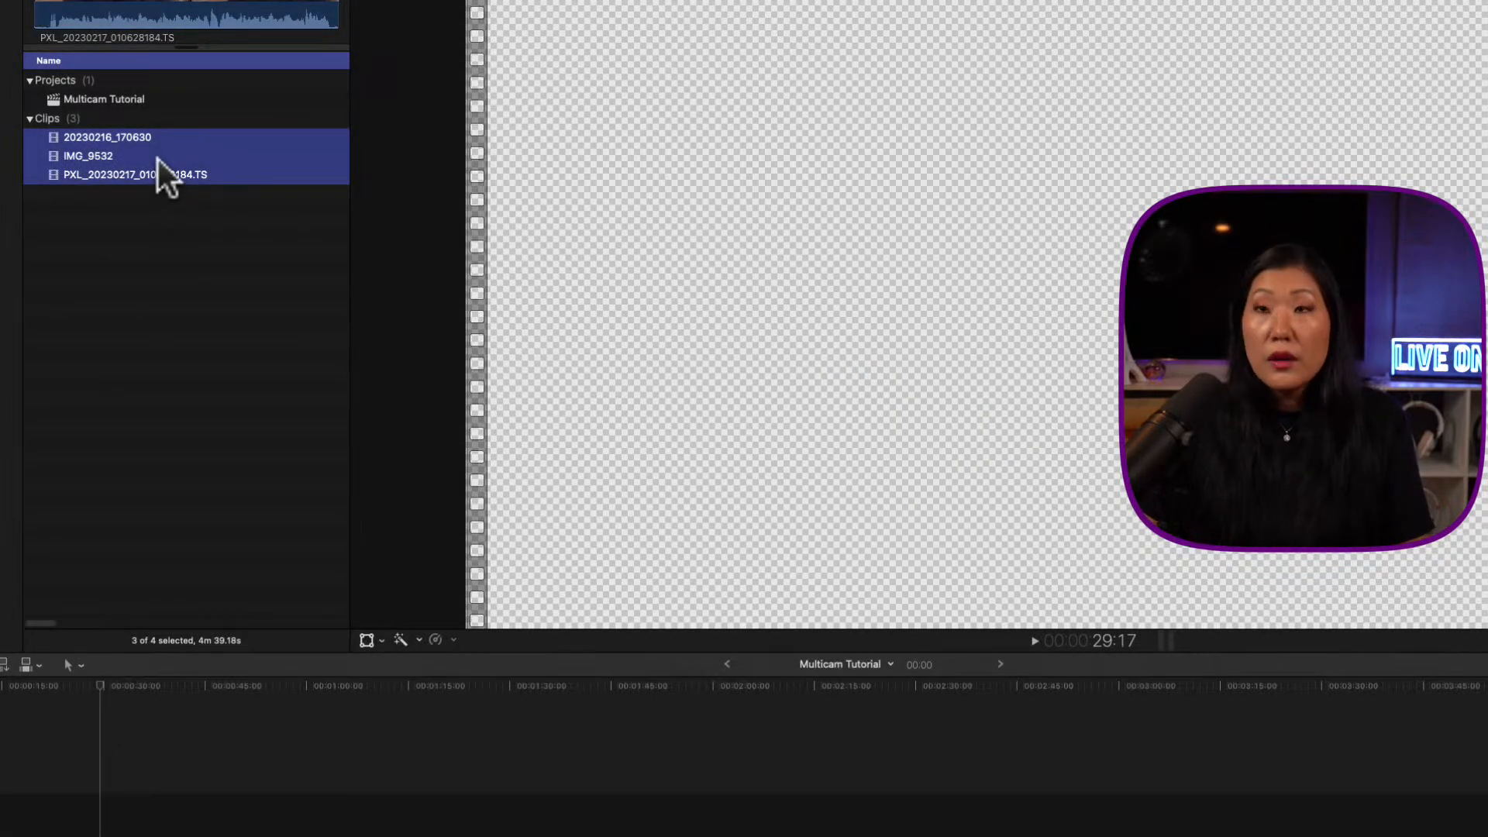
Step: Create a new multicam clip from the three selected clips using the automatic sync settings
{"action": "right_click", "coordinate": [168, 147]}
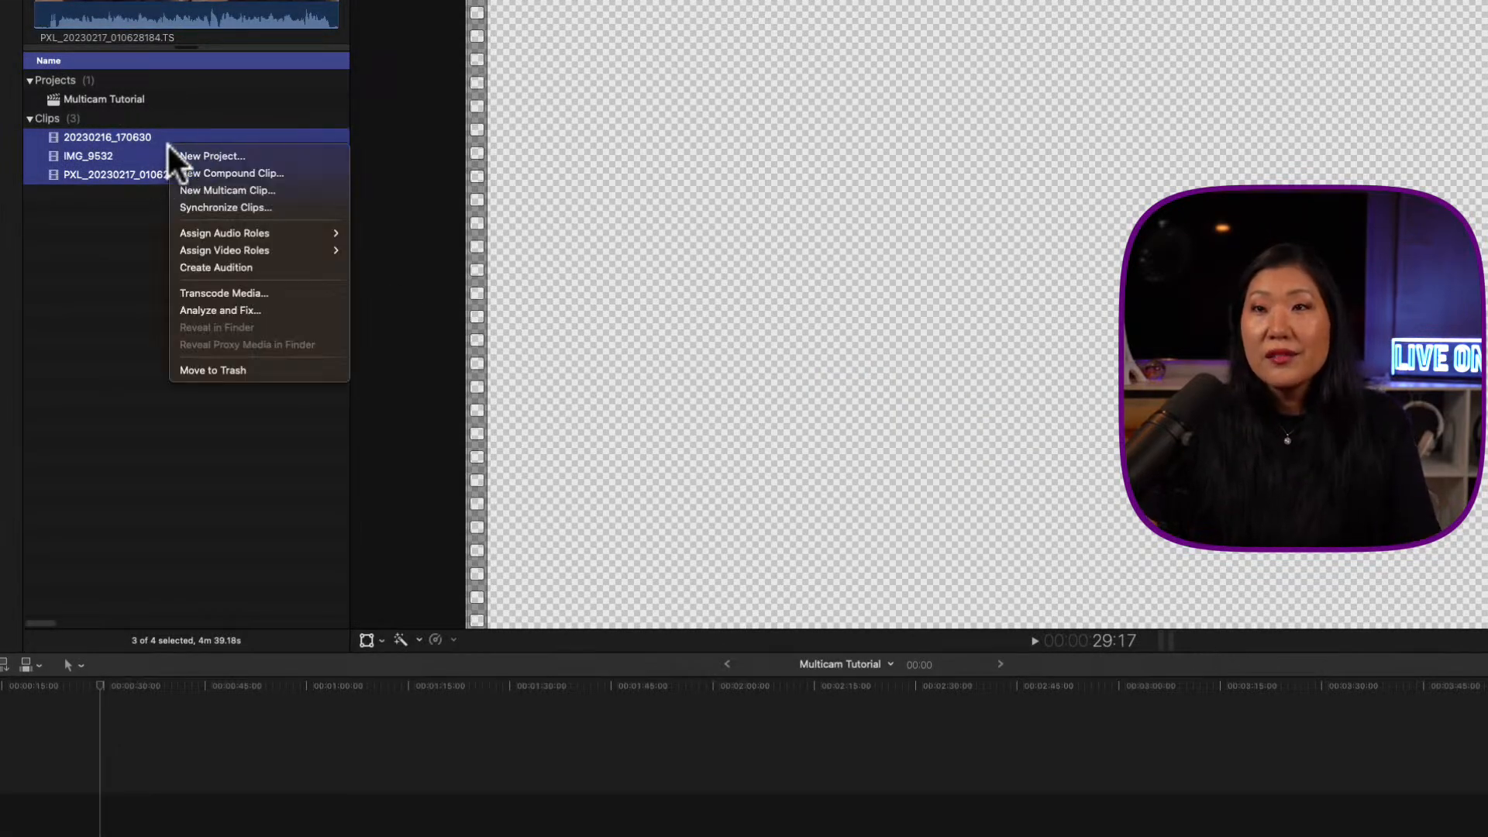
{"action": "left_click", "coordinate": [189, 186]}
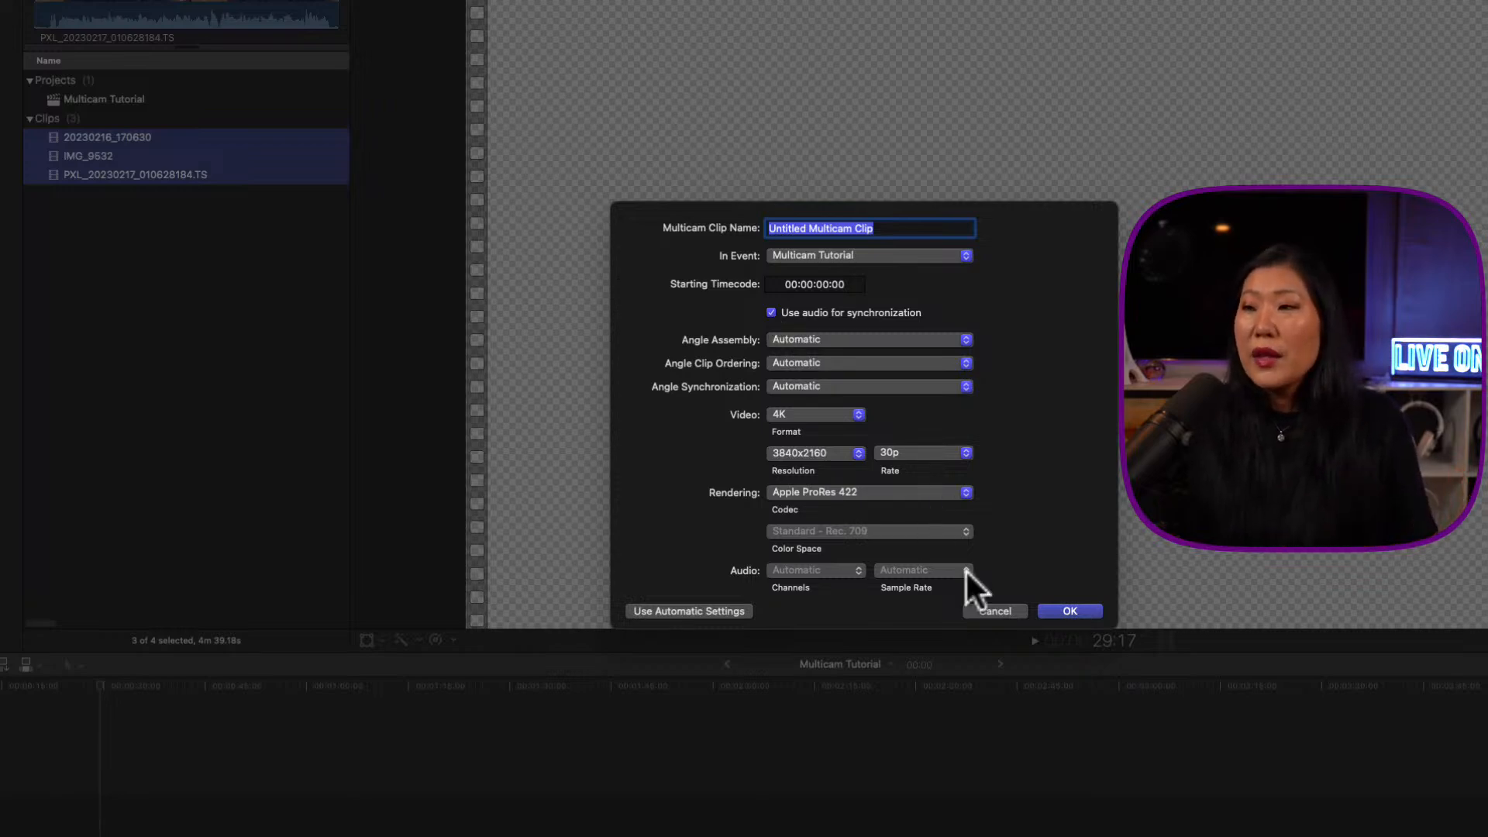
{"action": "left_click", "coordinate": [1071, 611]}
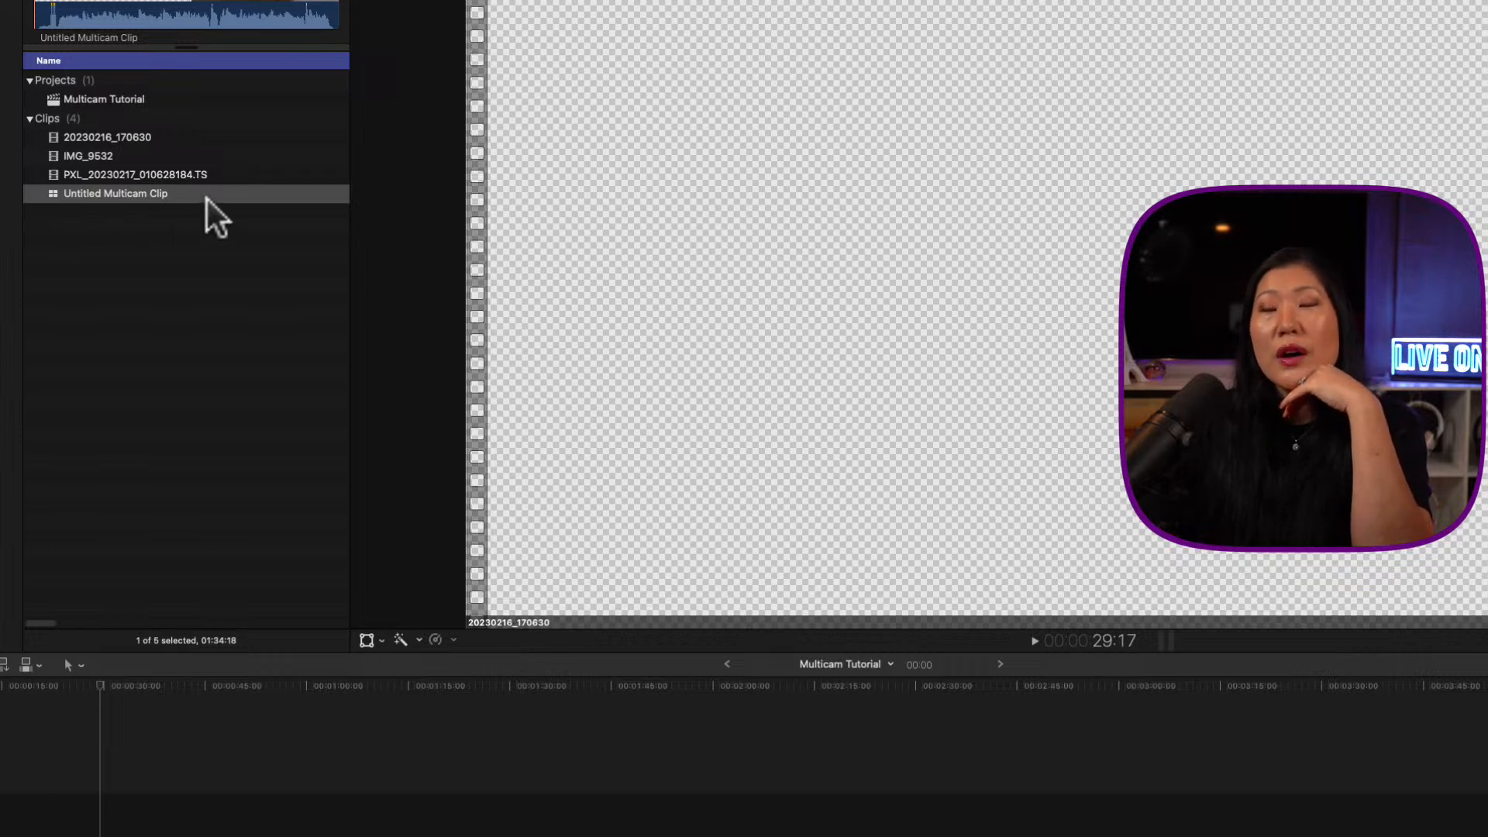
Step: Drag Untitled Multicam Clip into the project timeline and play a short stretch from near its start
{"action": "left_click_drag", "start_coordinate": [206, 192], "coordinate": [75, 826]}
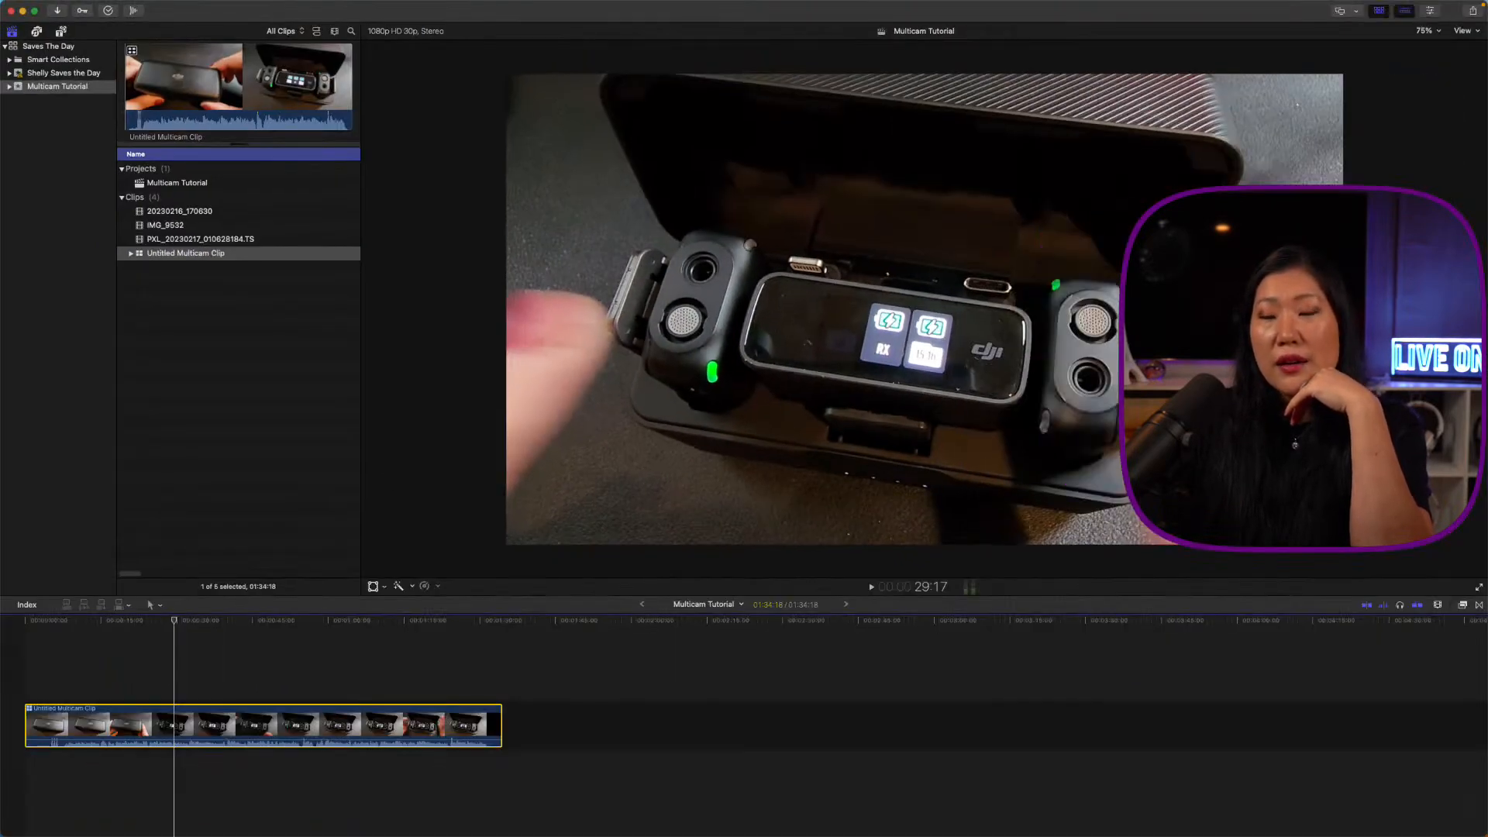
{"action": "left_click", "coordinate": [155, 640]}
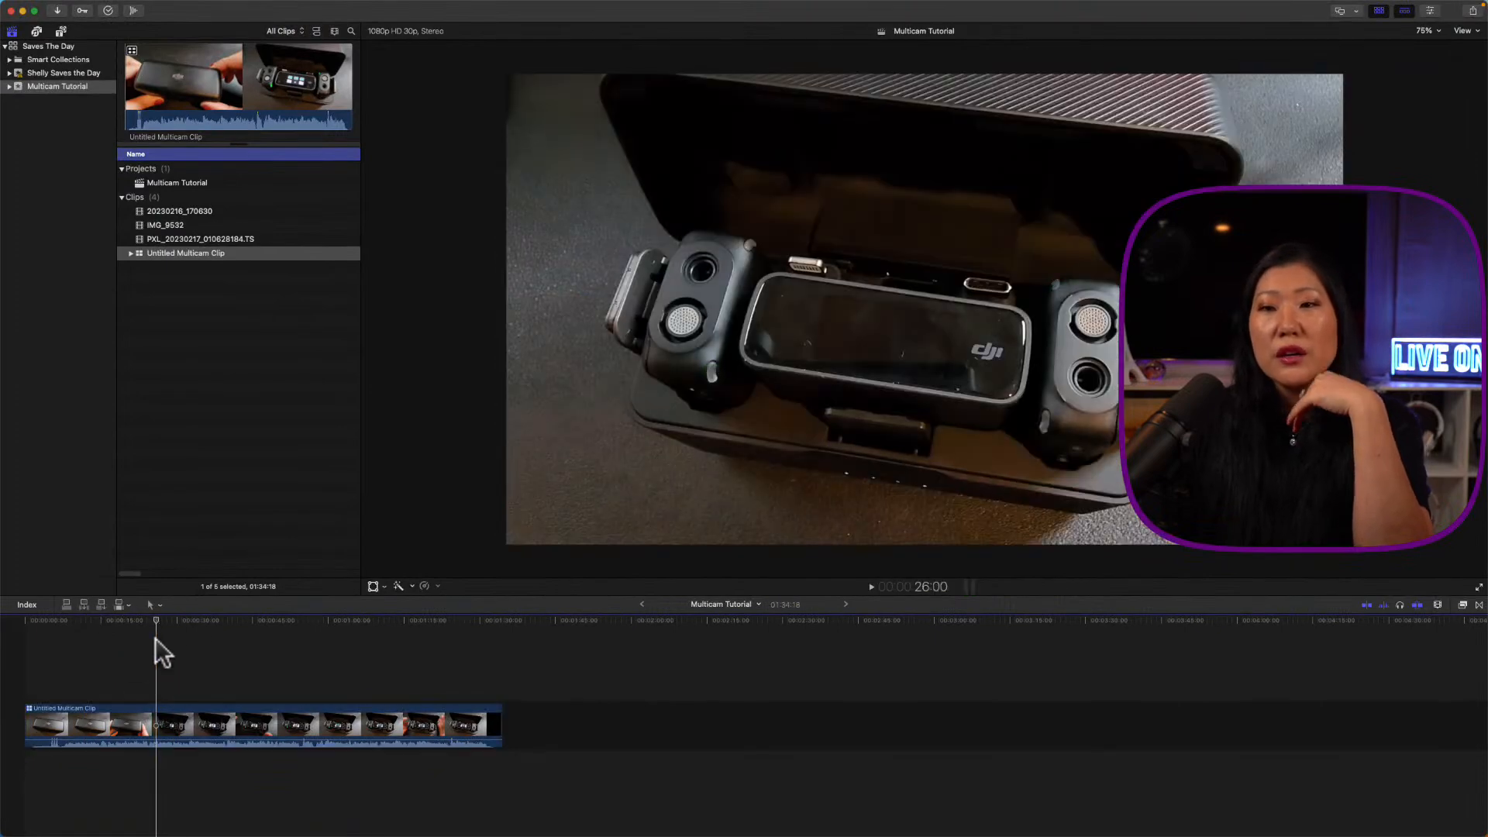
{"action": "key", "text": "space"}
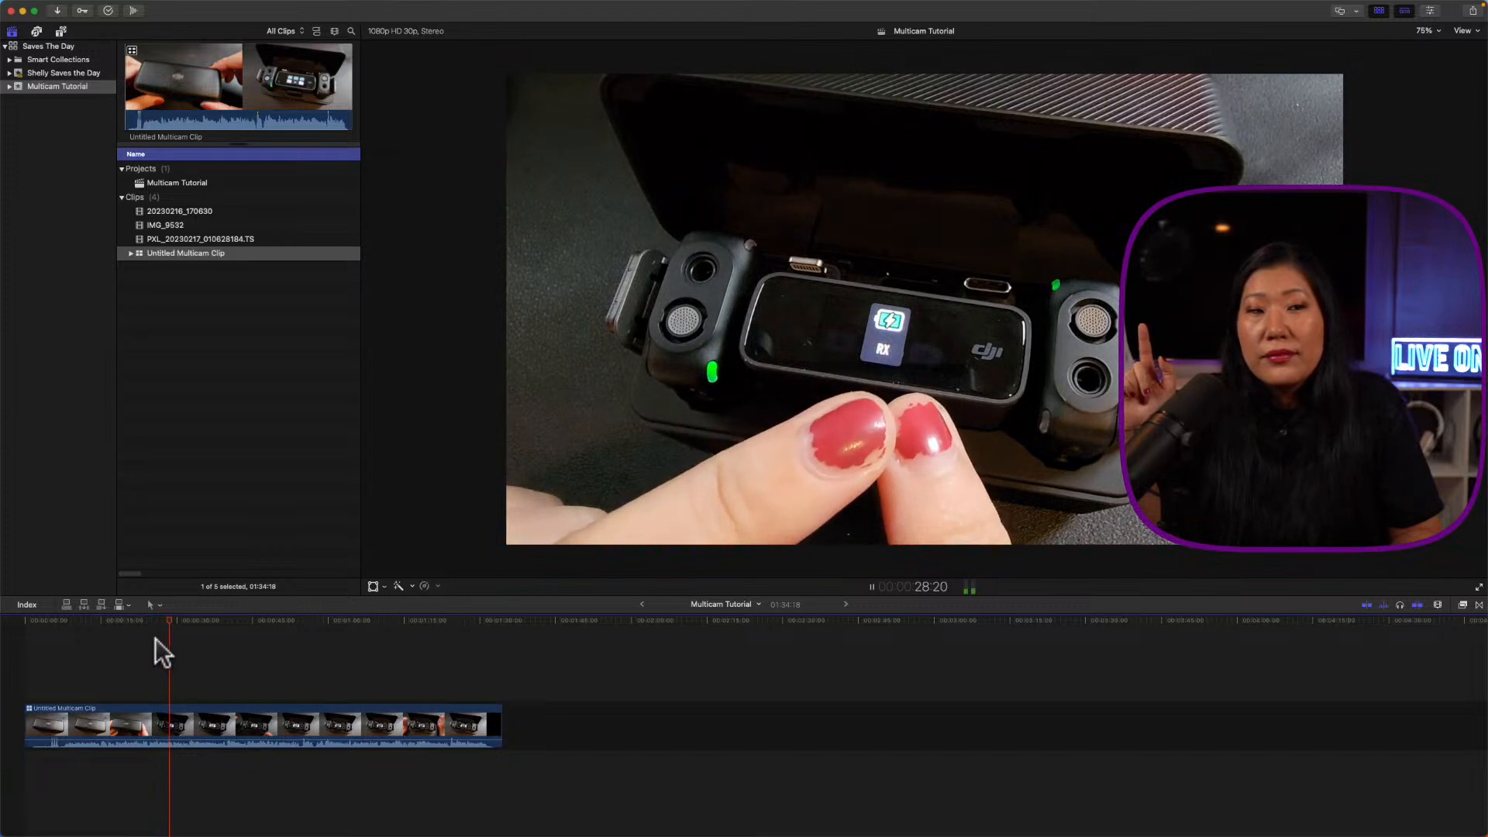
{"action": "key", "text": "space"}
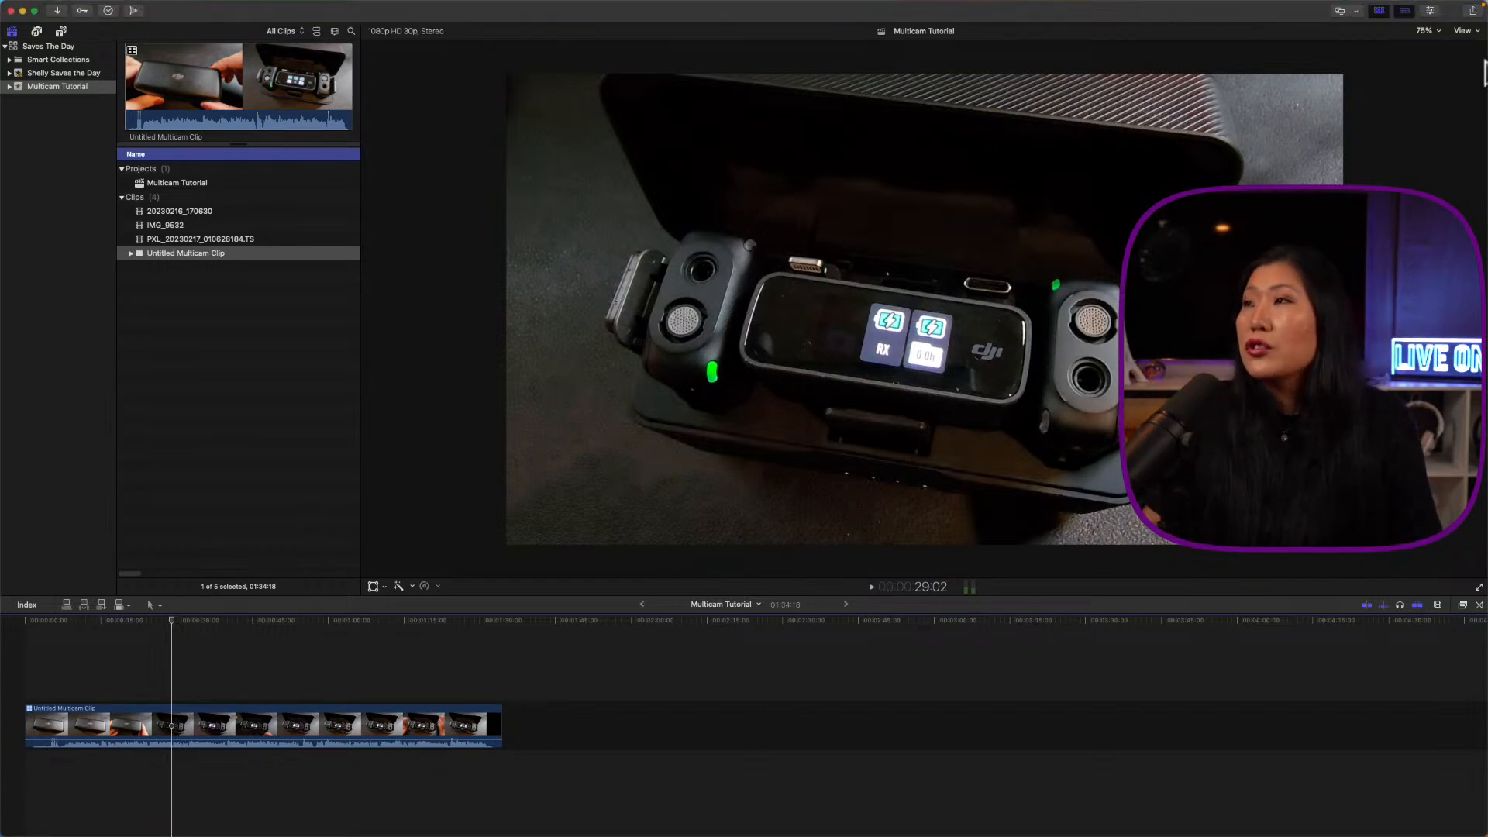
Step: Show the Angle Viewer and try the 16- and 2-angle layouts, ending on 4 Angles
{"action": "left_click", "coordinate": [1461, 31]}
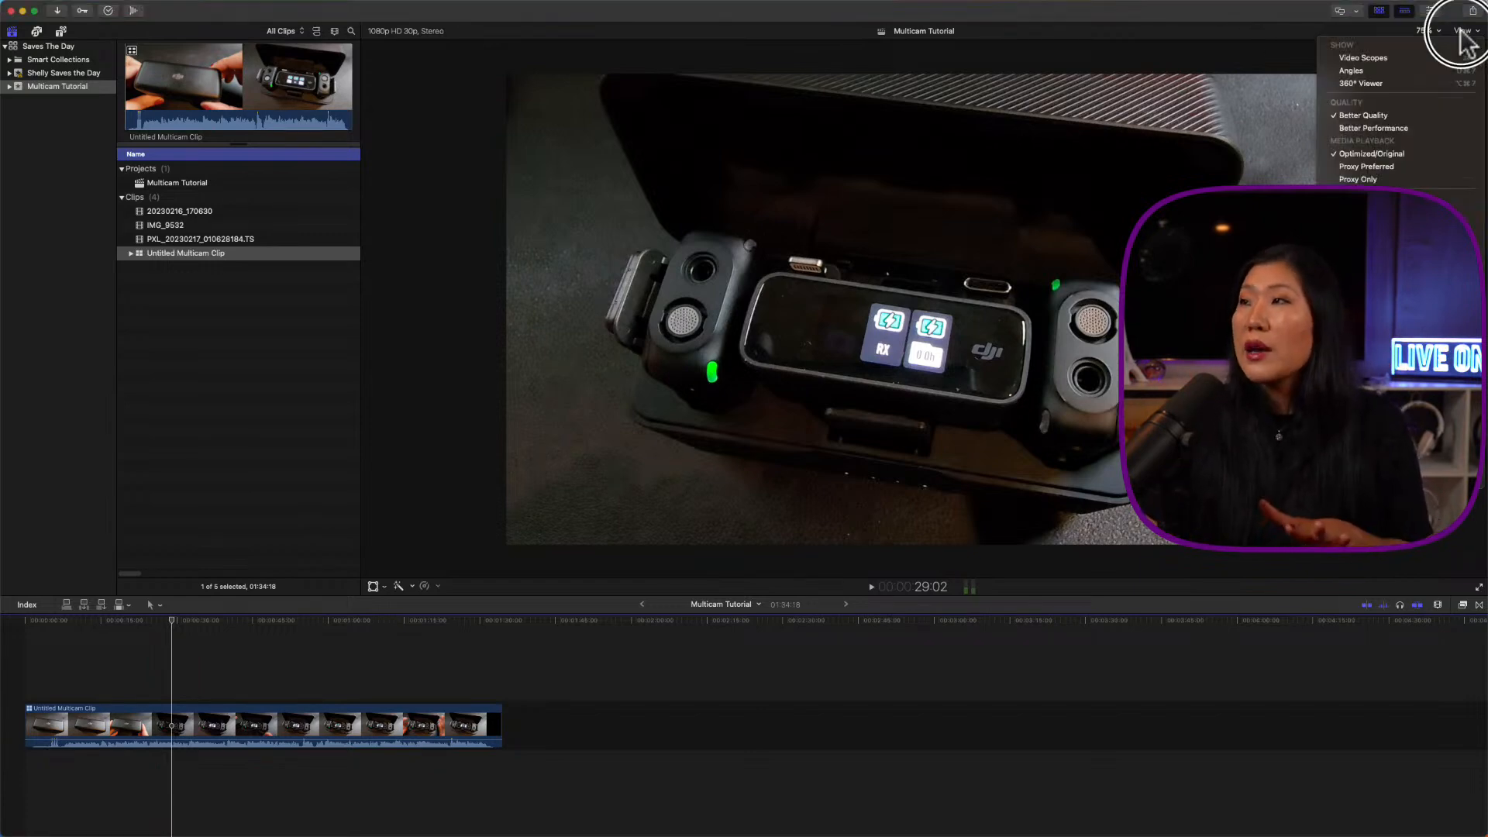
{"action": "left_click", "coordinate": [1431, 69]}
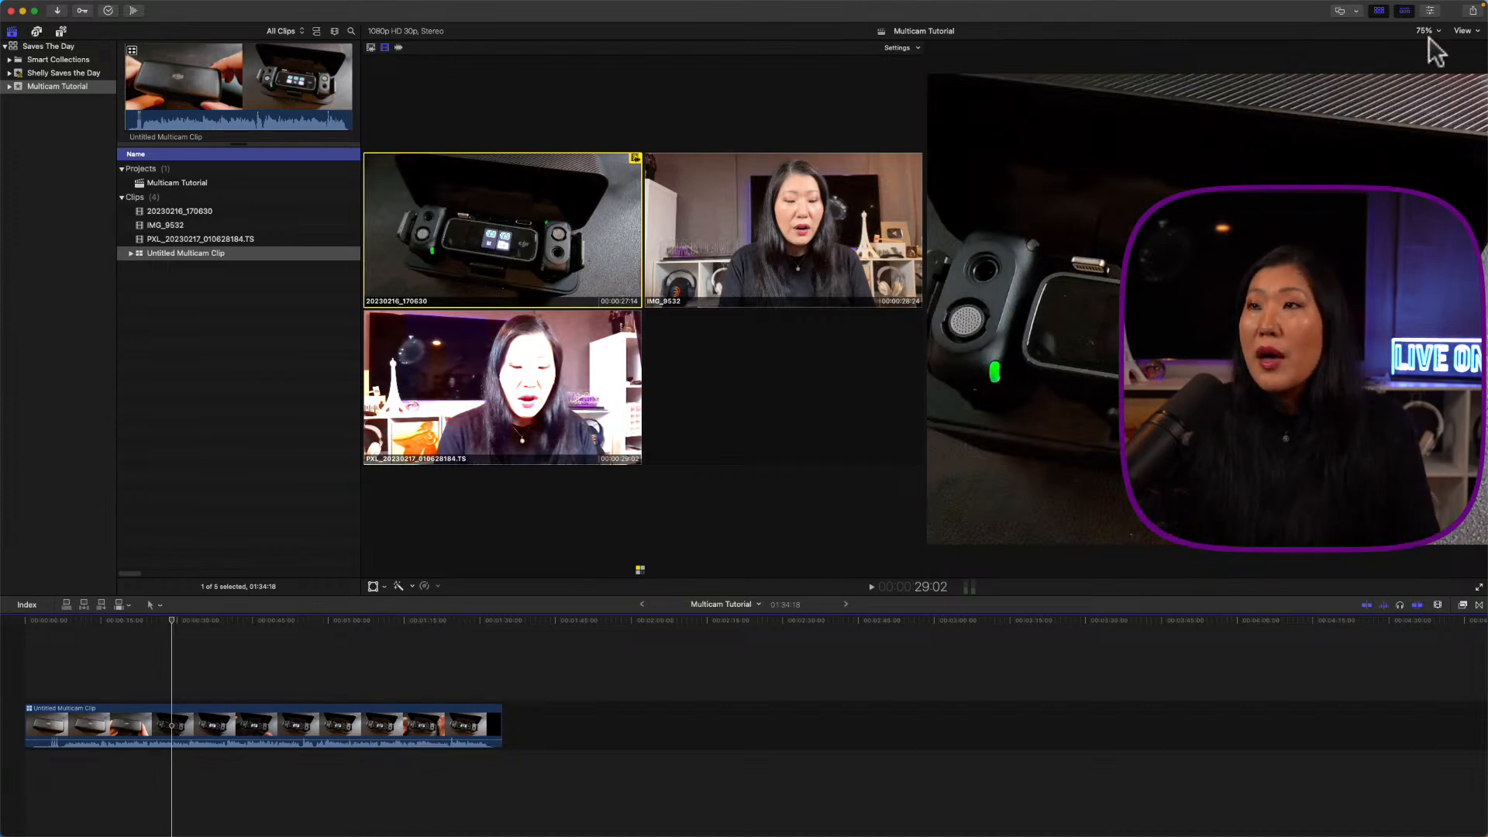
{"action": "left_click", "coordinate": [896, 47]}
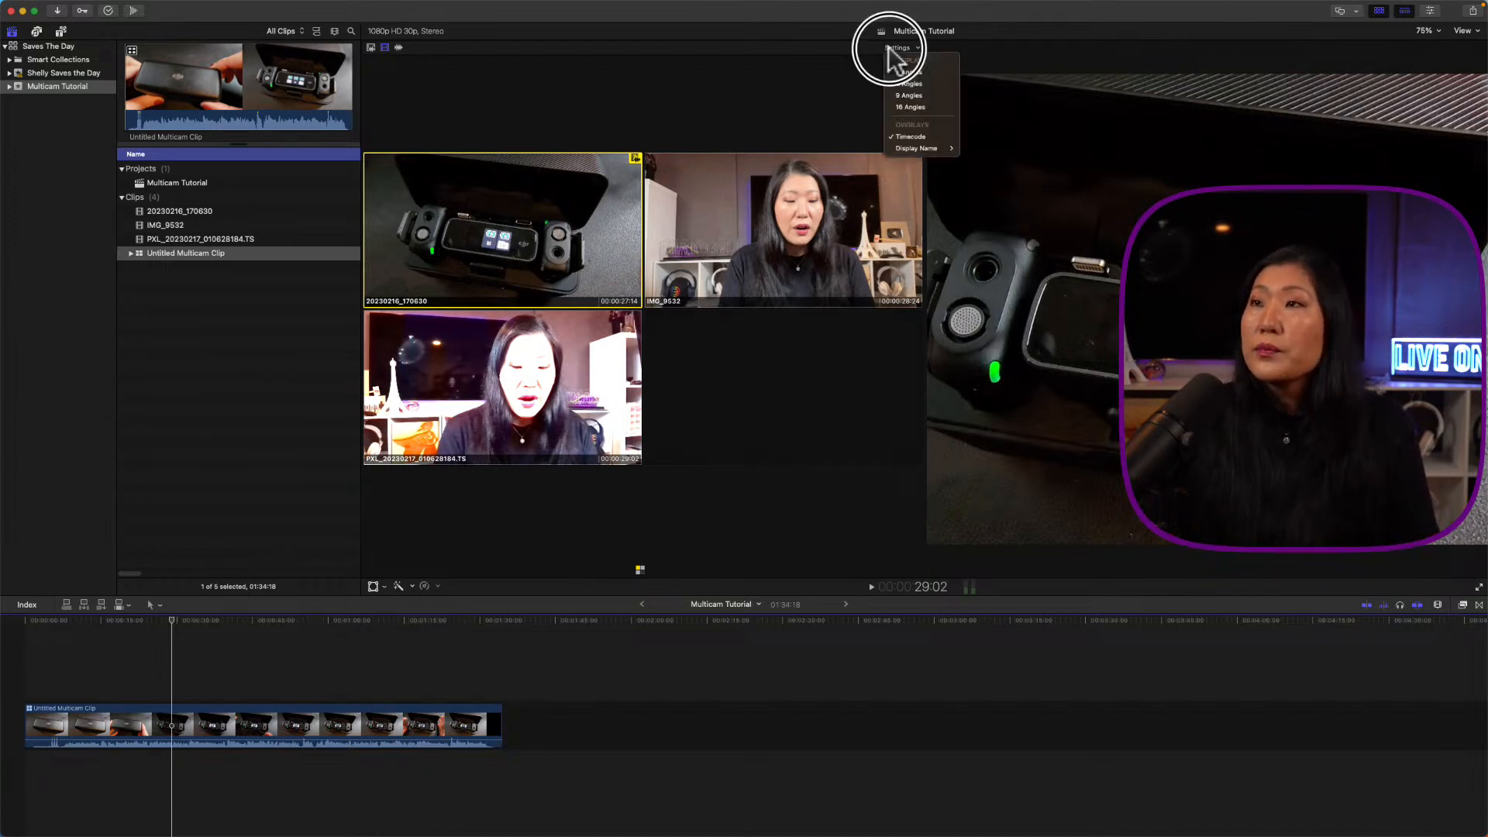
{"action": "left_click", "coordinate": [904, 105]}
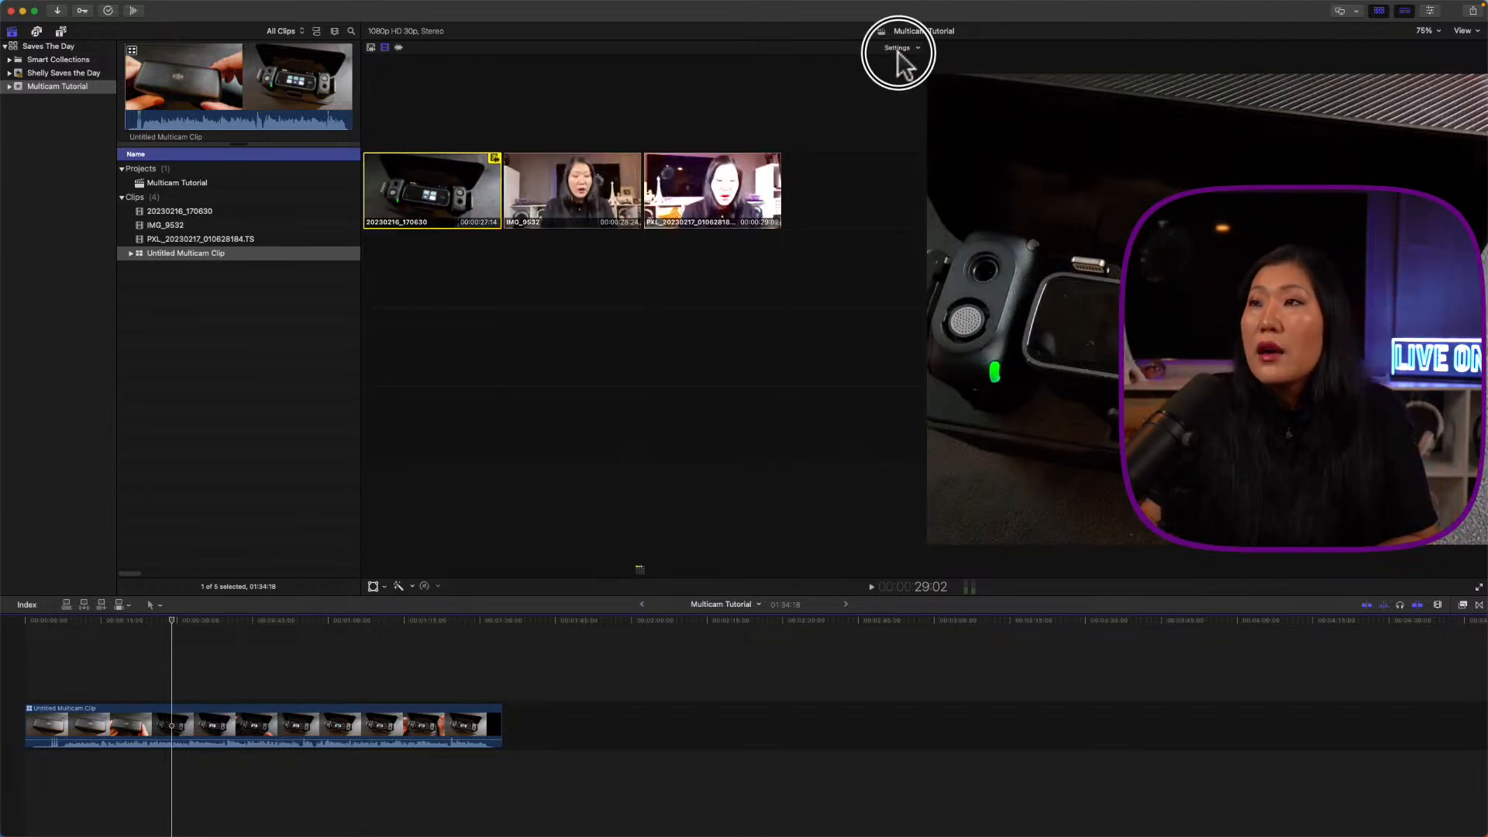
{"action": "left_click", "coordinate": [897, 49]}
{"action": "left_click", "coordinate": [901, 73]}
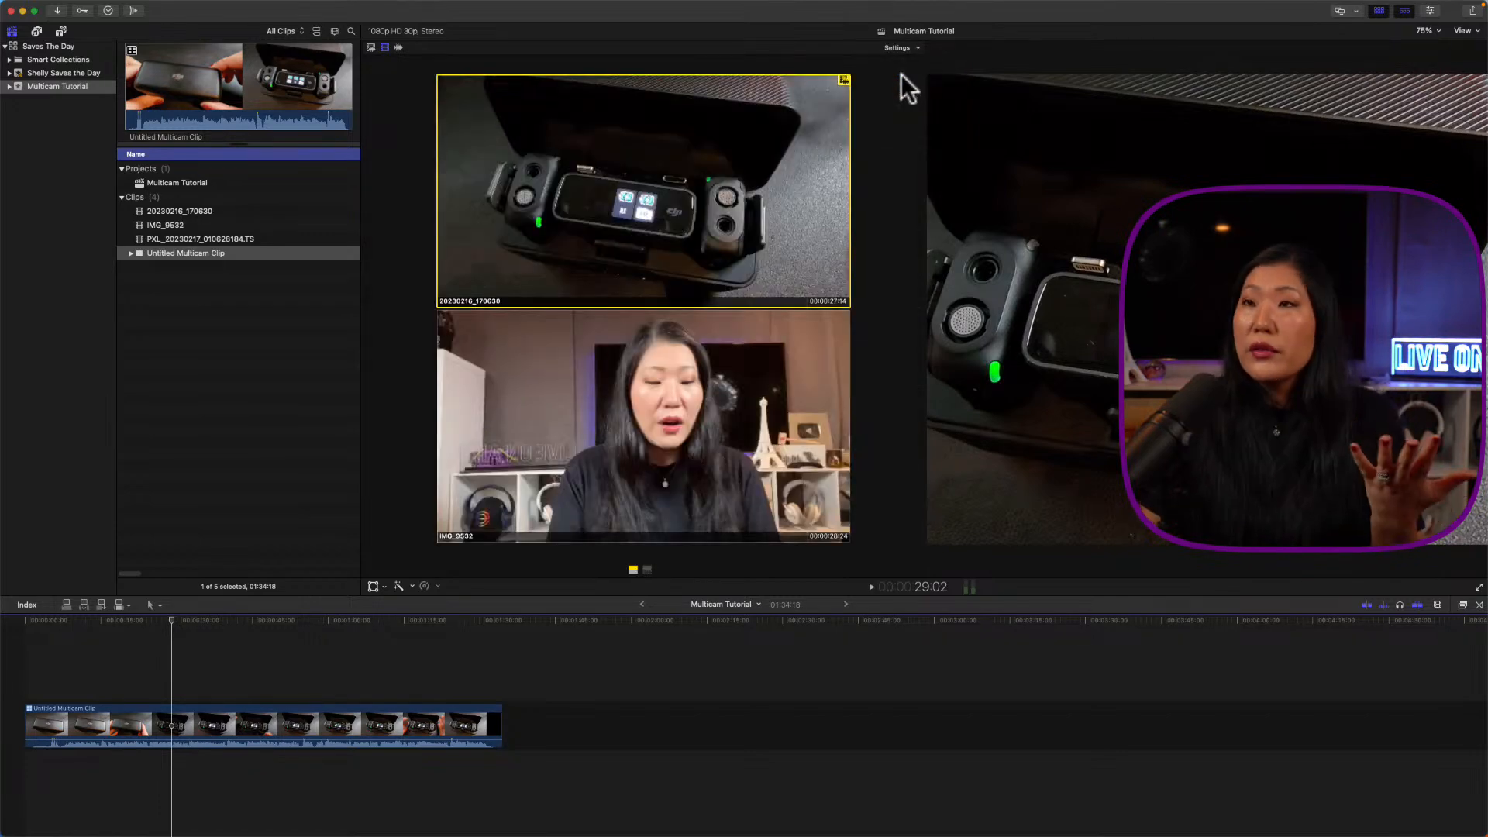
{"action": "left_click", "coordinate": [898, 48]}
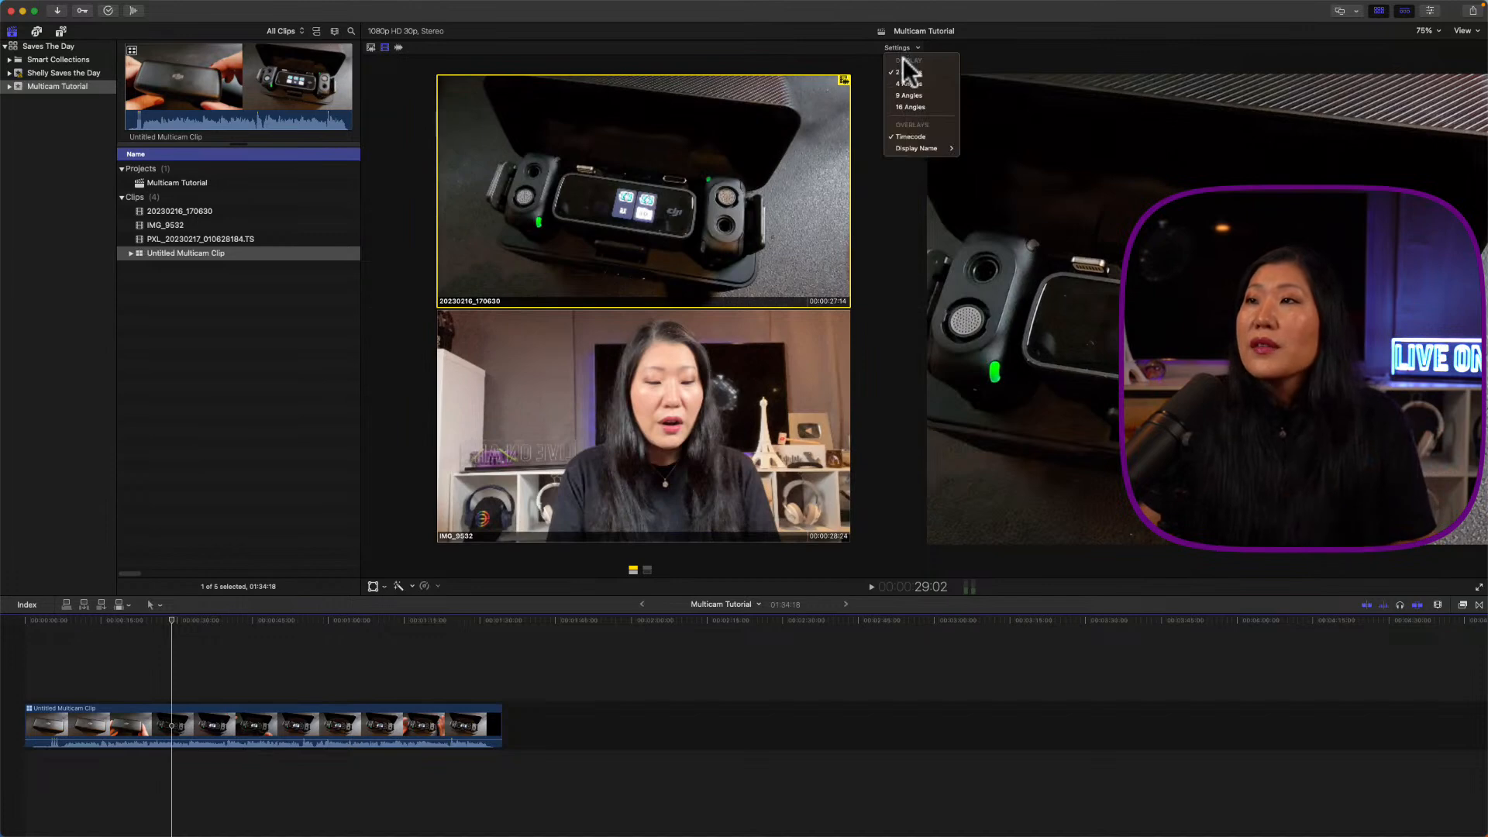
{"action": "left_click", "coordinate": [911, 84]}
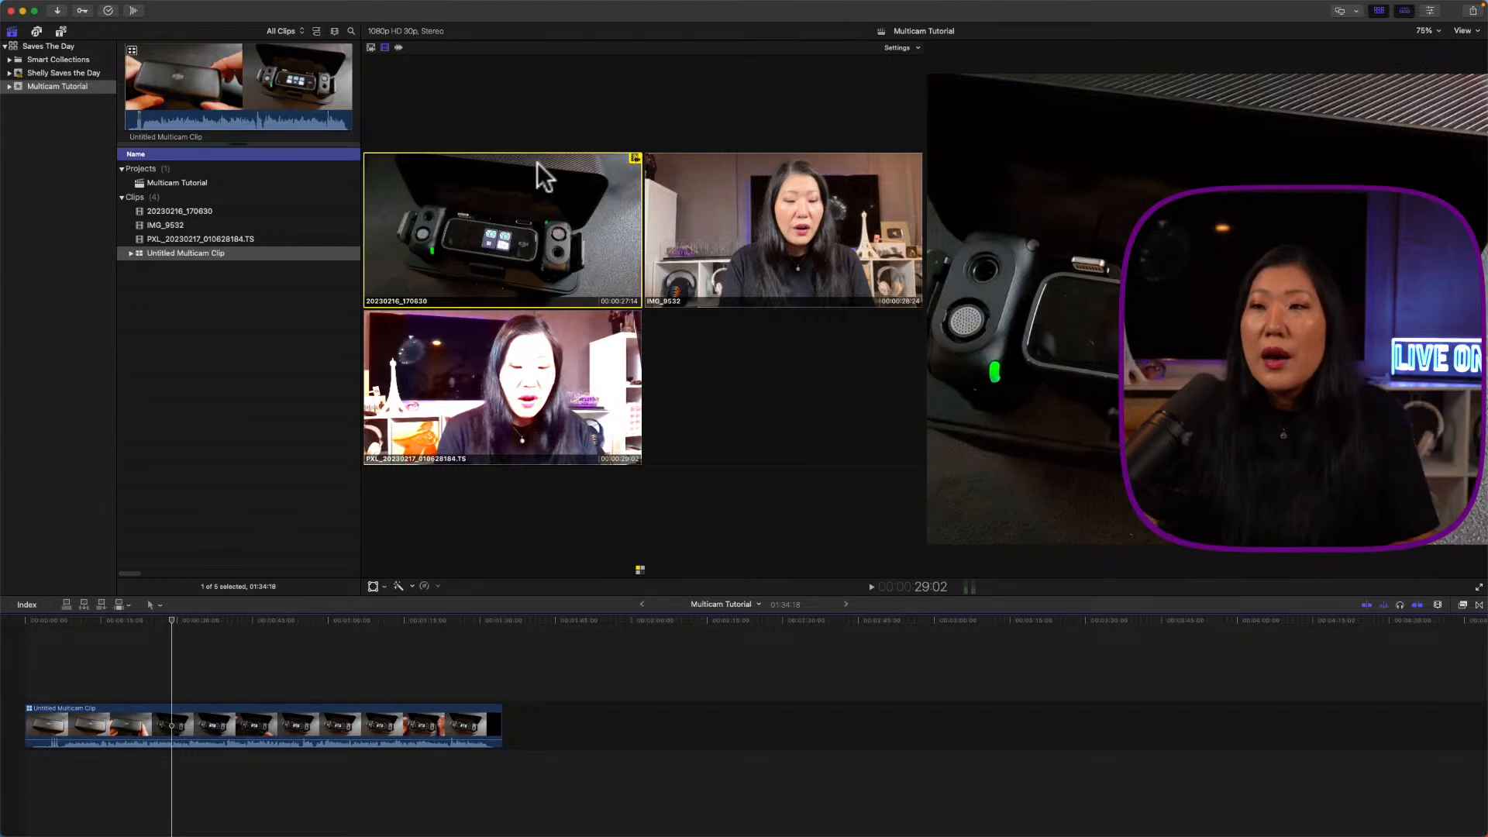
Step: In the angle editor, apply HDR Tools set to HLG to Rec. 709 SDR to the PXL angle
{"action": "double_click", "coordinate": [168, 722]}
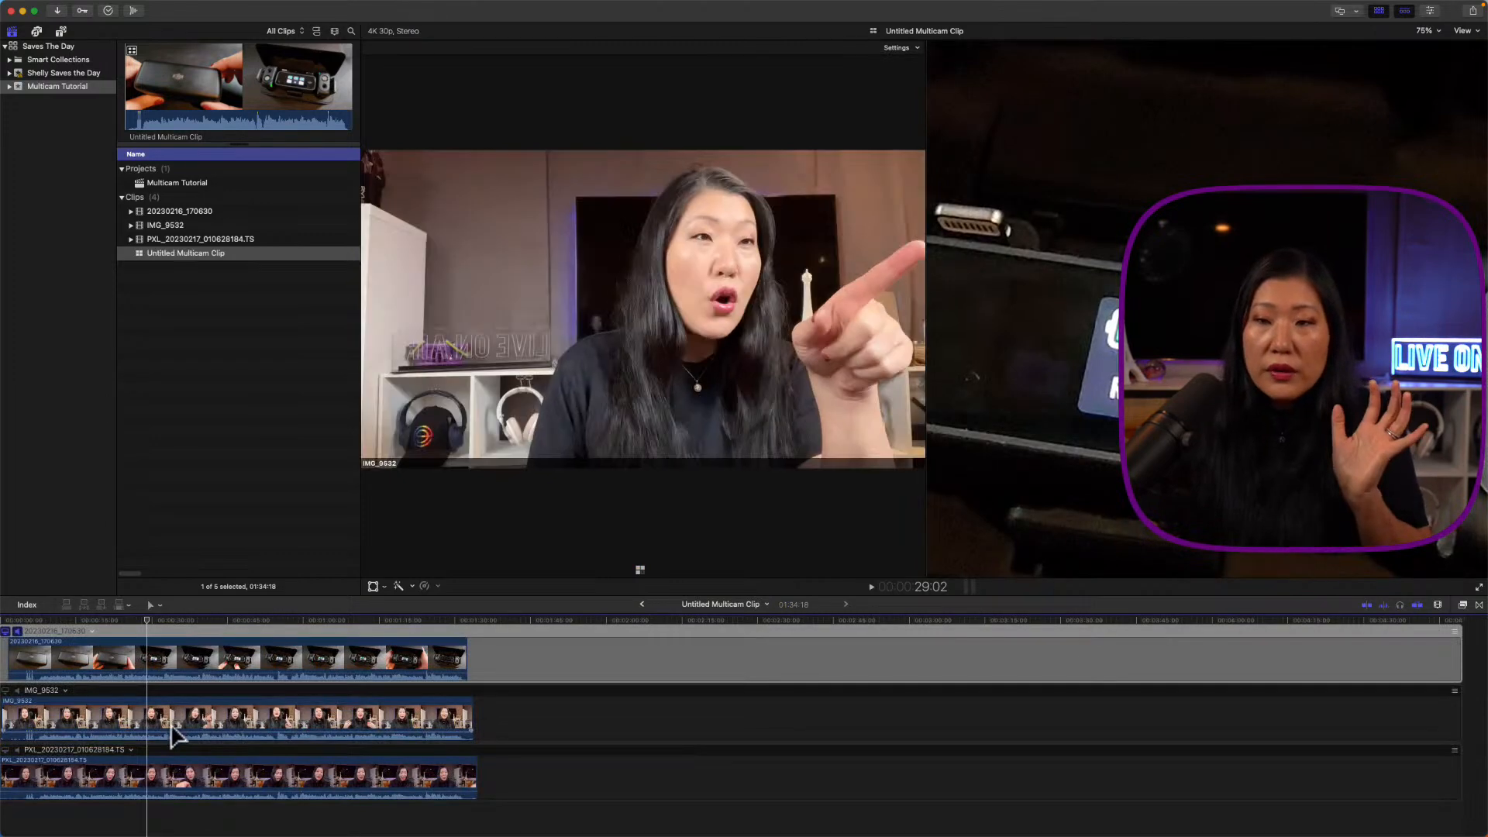
{"action": "left_click", "coordinate": [144, 782]}
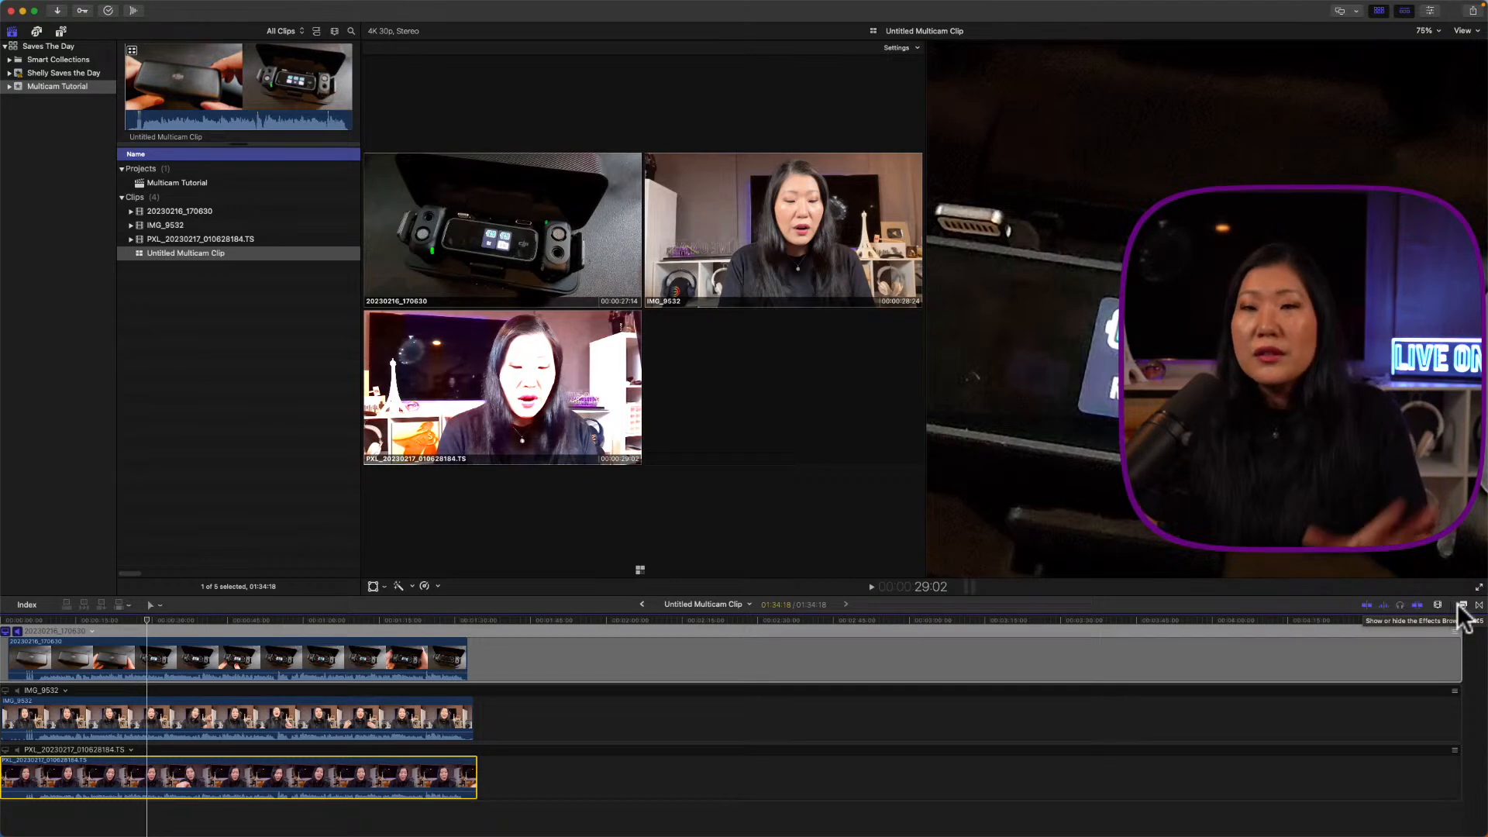
{"action": "left_click", "coordinate": [1459, 606]}
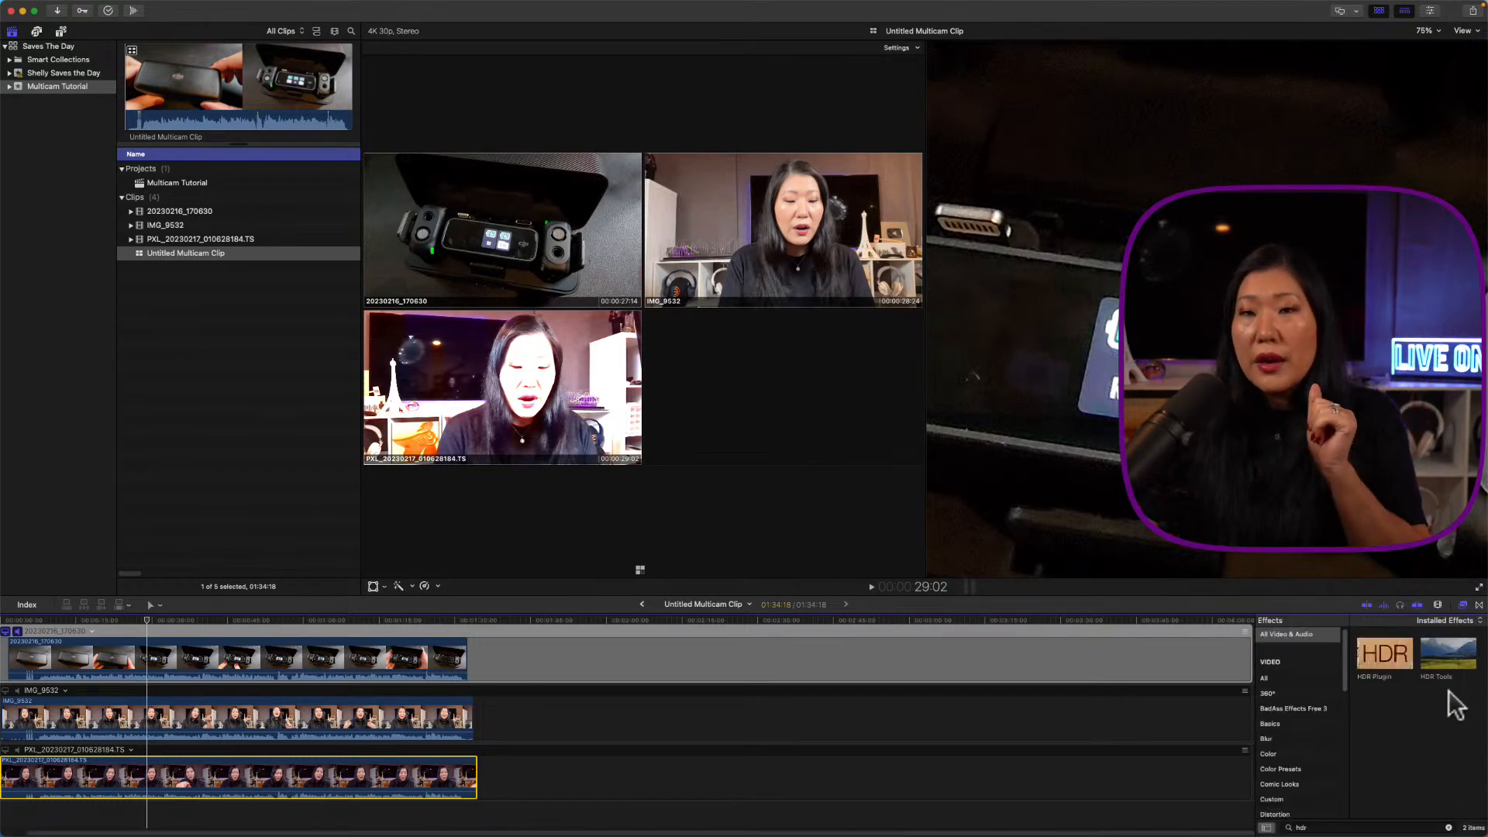
{"action": "left_click_drag", "start_coordinate": [1443, 659], "coordinate": [380, 798]}
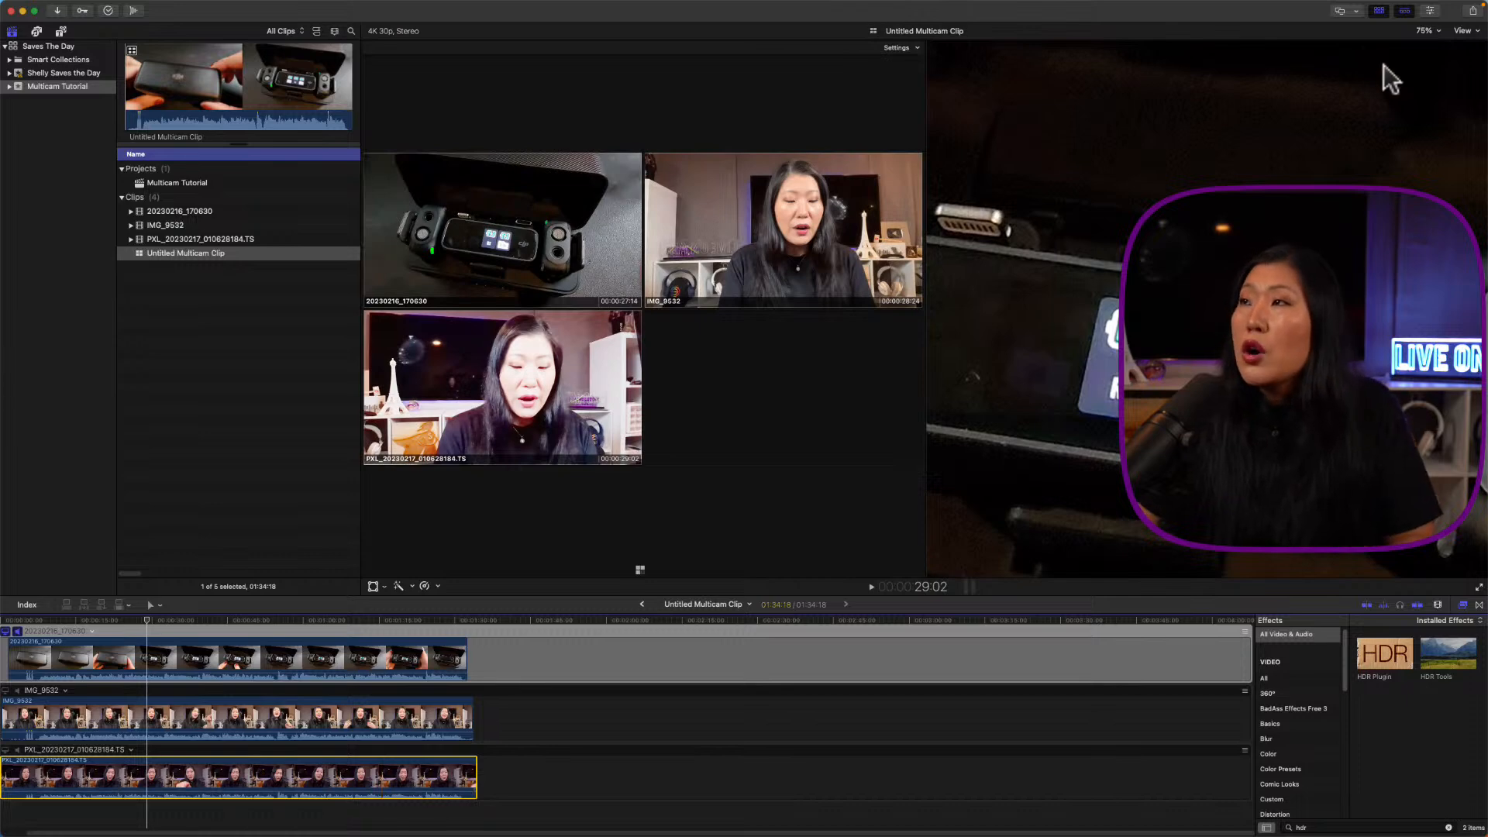
{"action": "left_click", "coordinate": [1434, 11]}
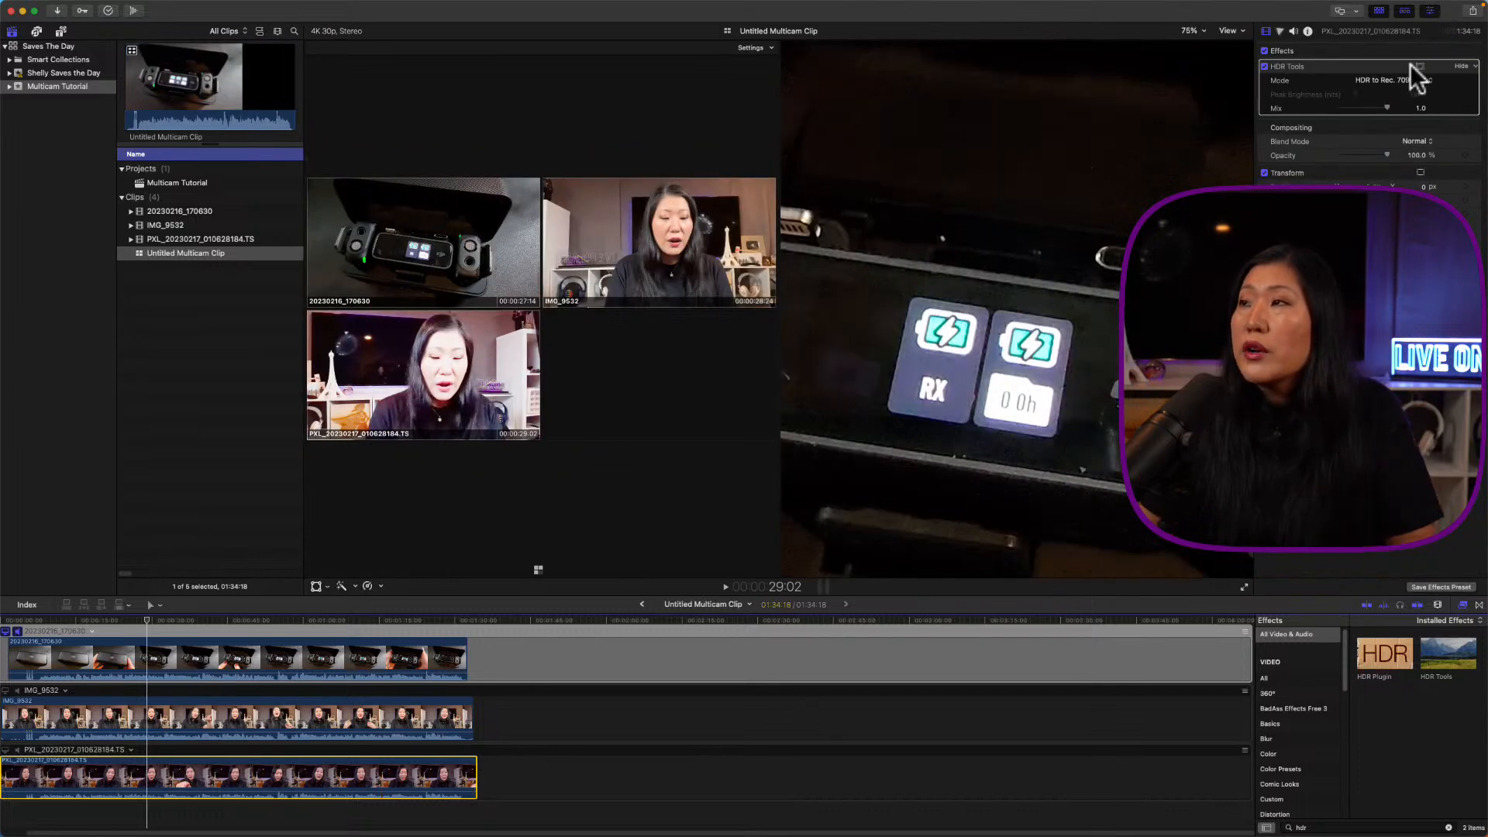
{"action": "left_click", "coordinate": [1387, 81]}
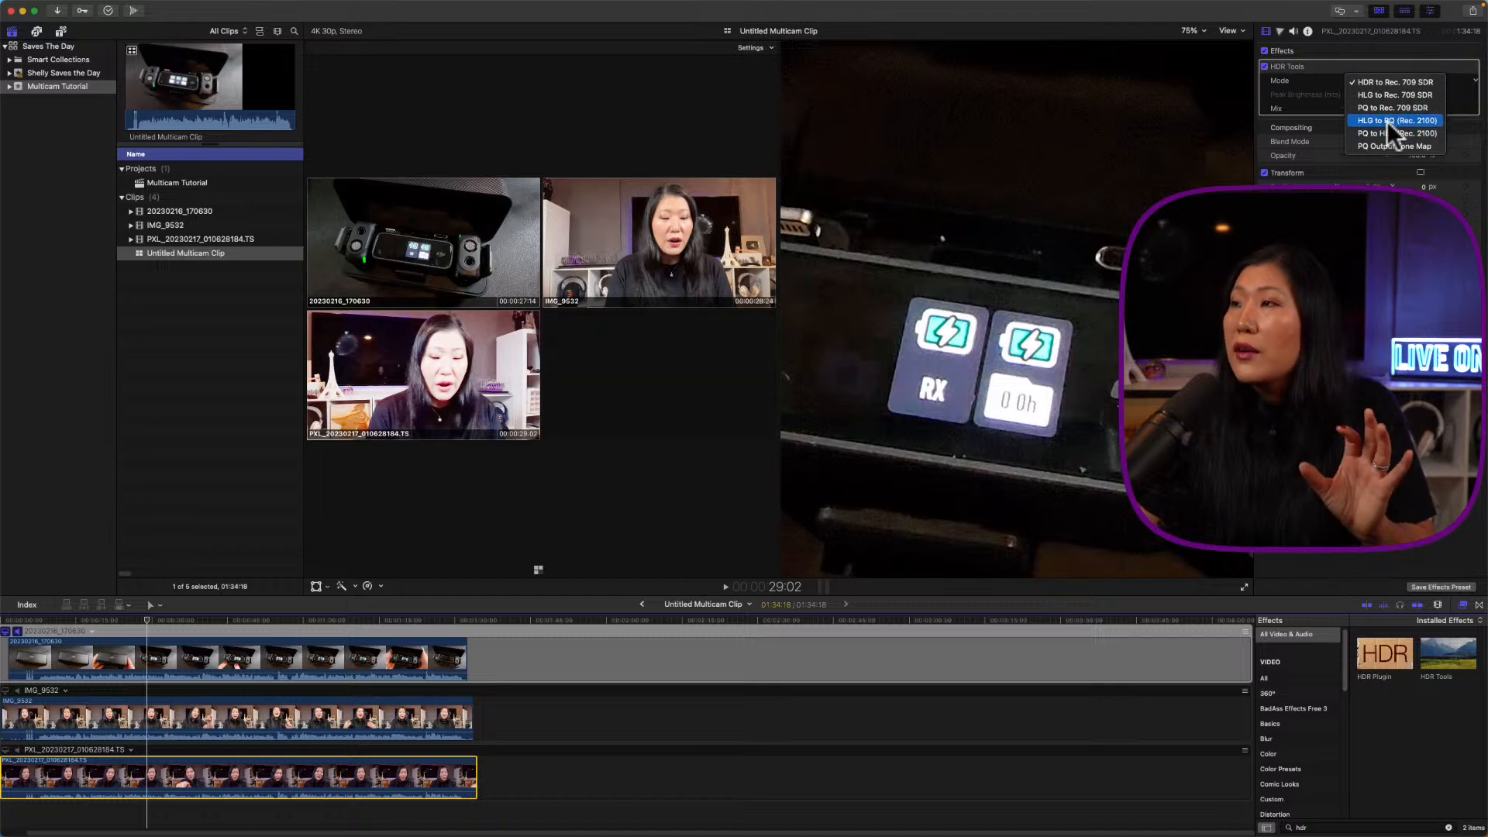
{"action": "left_click", "coordinate": [1356, 95]}
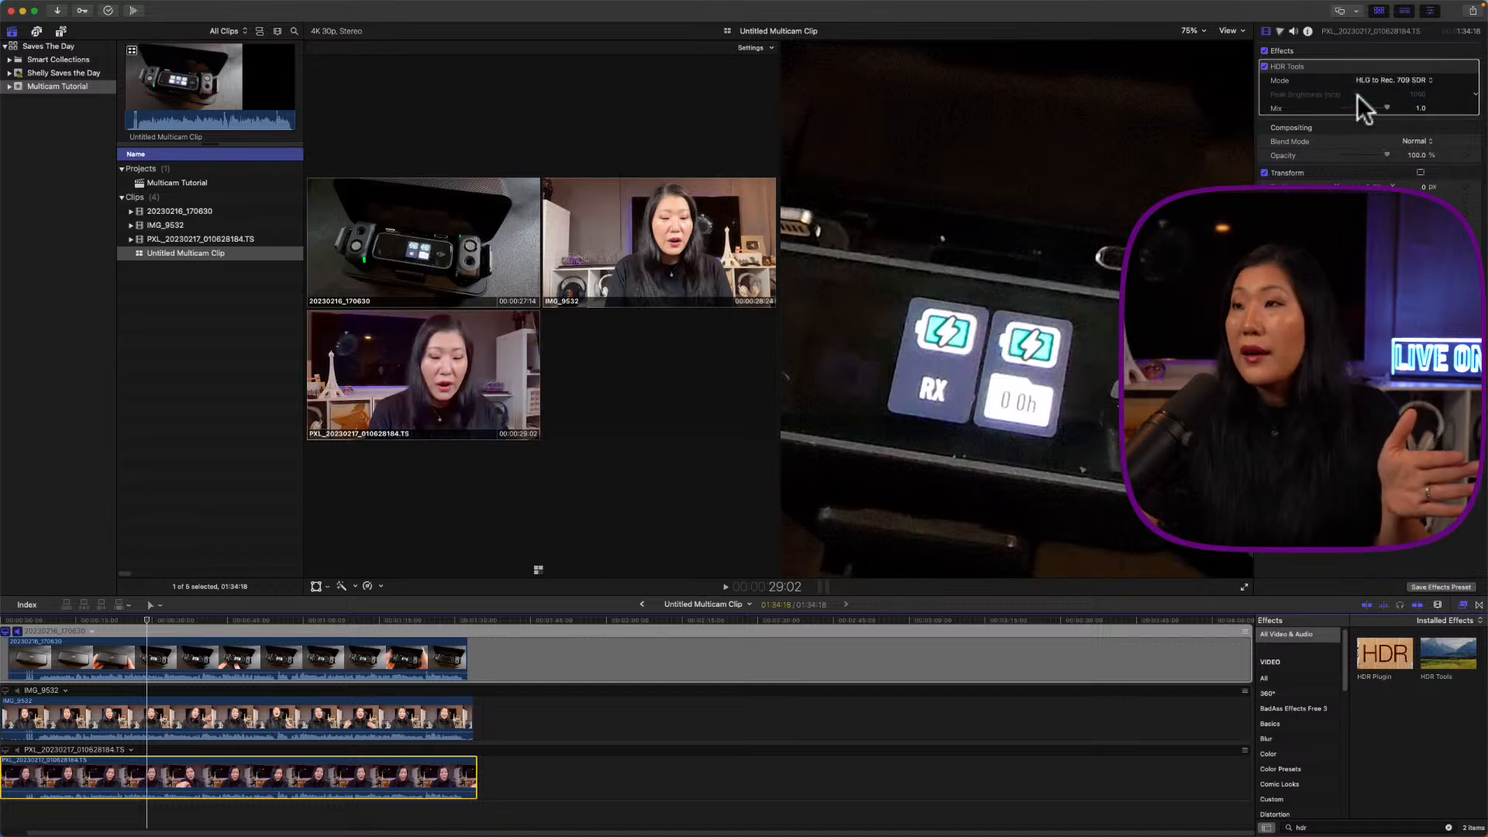
{"action": "left_click", "coordinate": [1427, 12]}
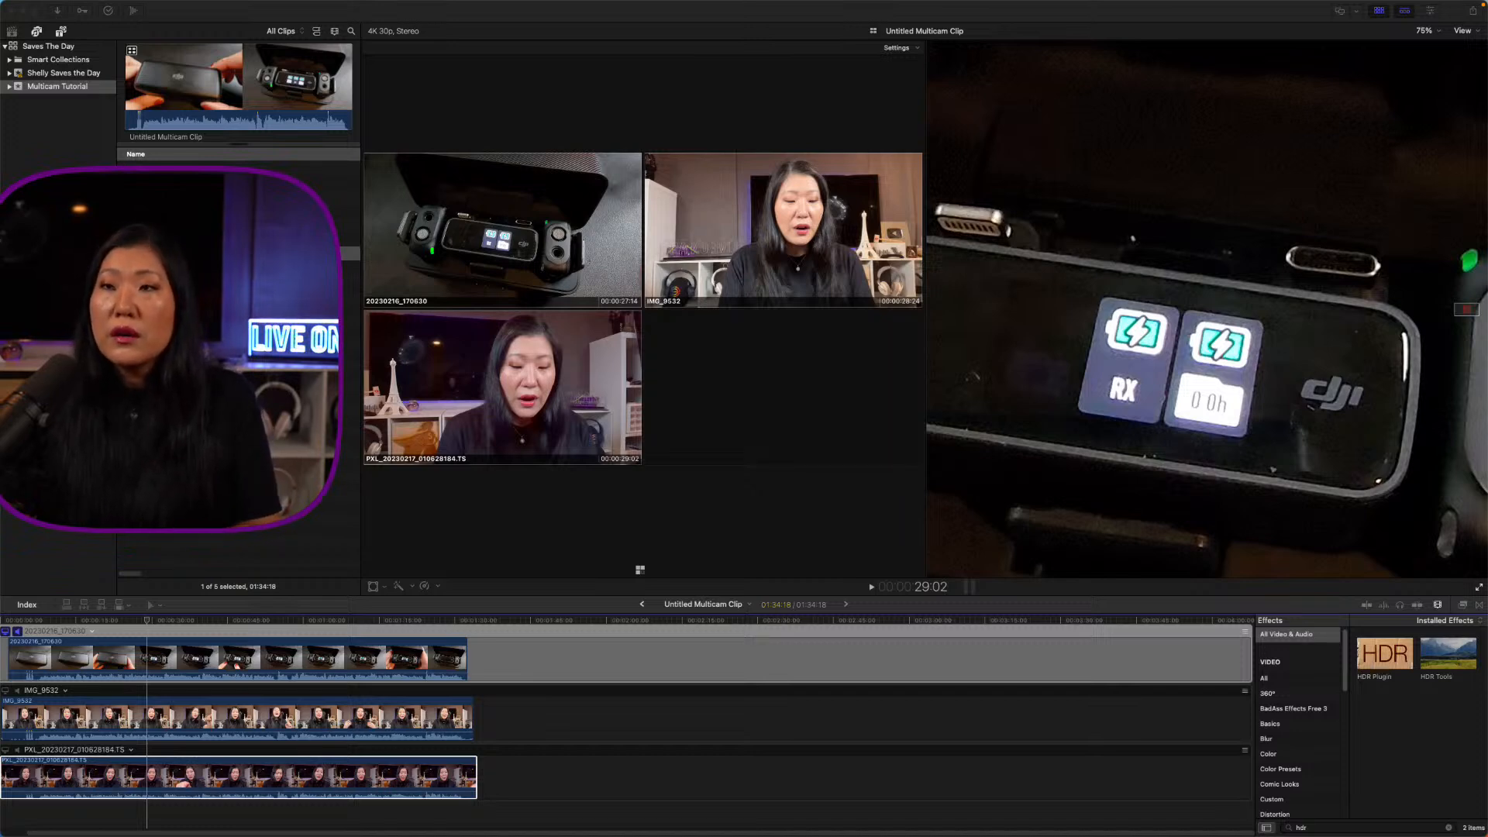
Step: Narrow the browser and resize the viewer area, stacking the angles in one column
{"action": "left_click", "coordinate": [373, 532]}
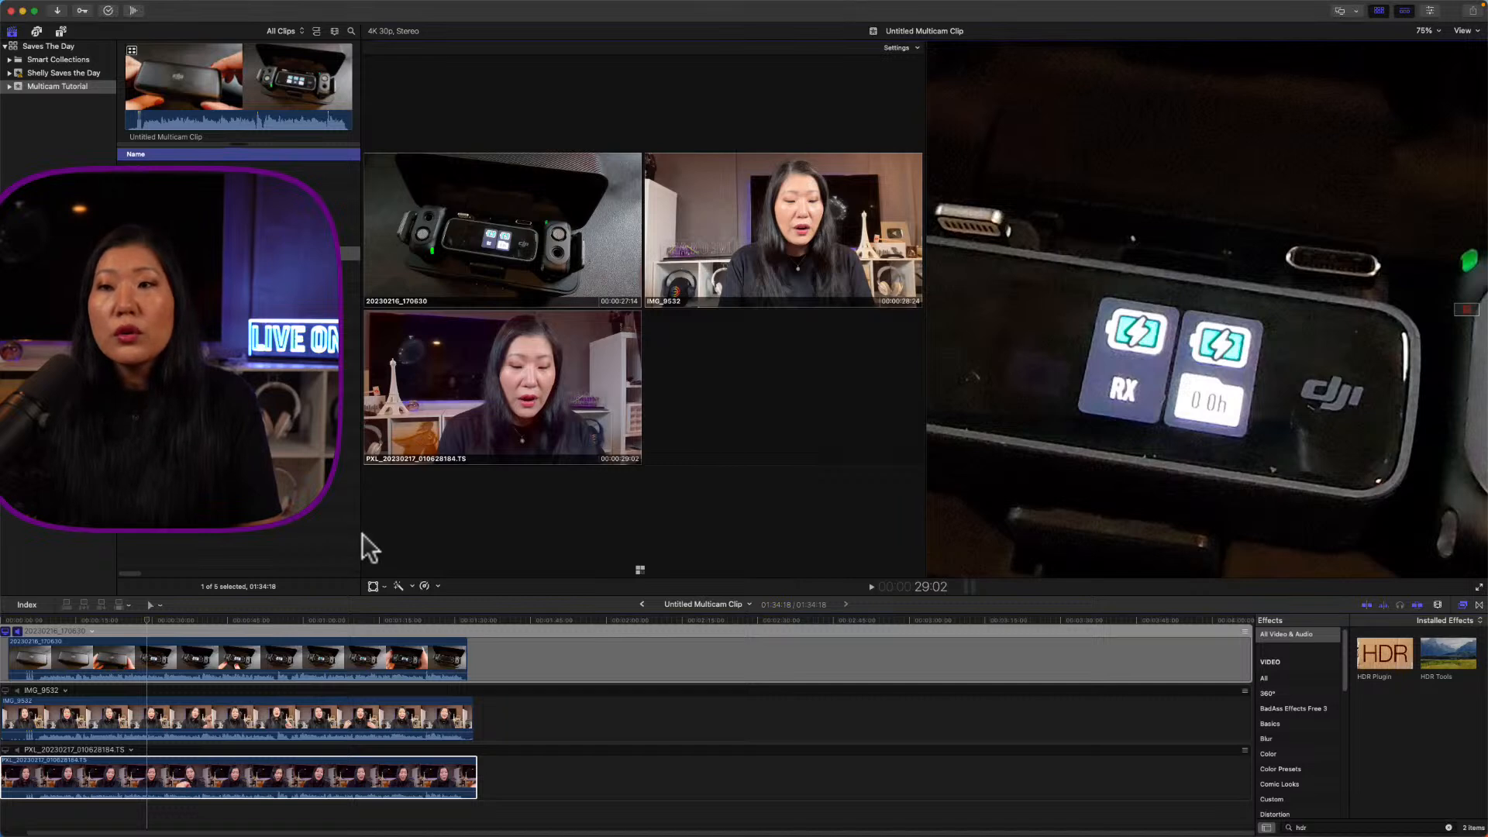
{"action": "left_click_drag", "start_coordinate": [359, 532], "coordinate": [326, 536]}
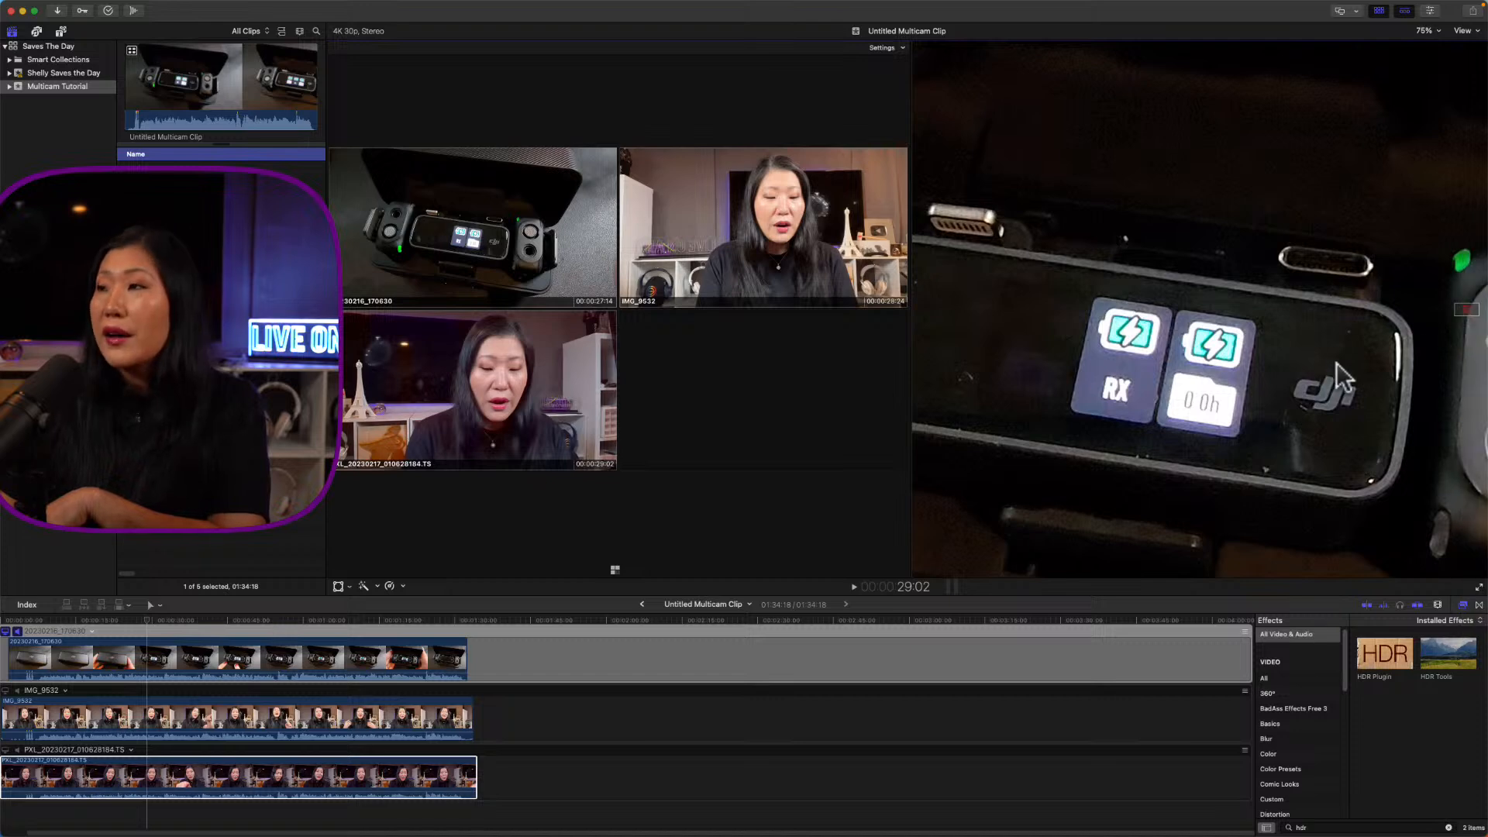
{"action": "left_click_drag", "start_coordinate": [909, 398], "coordinate": [735, 399]}
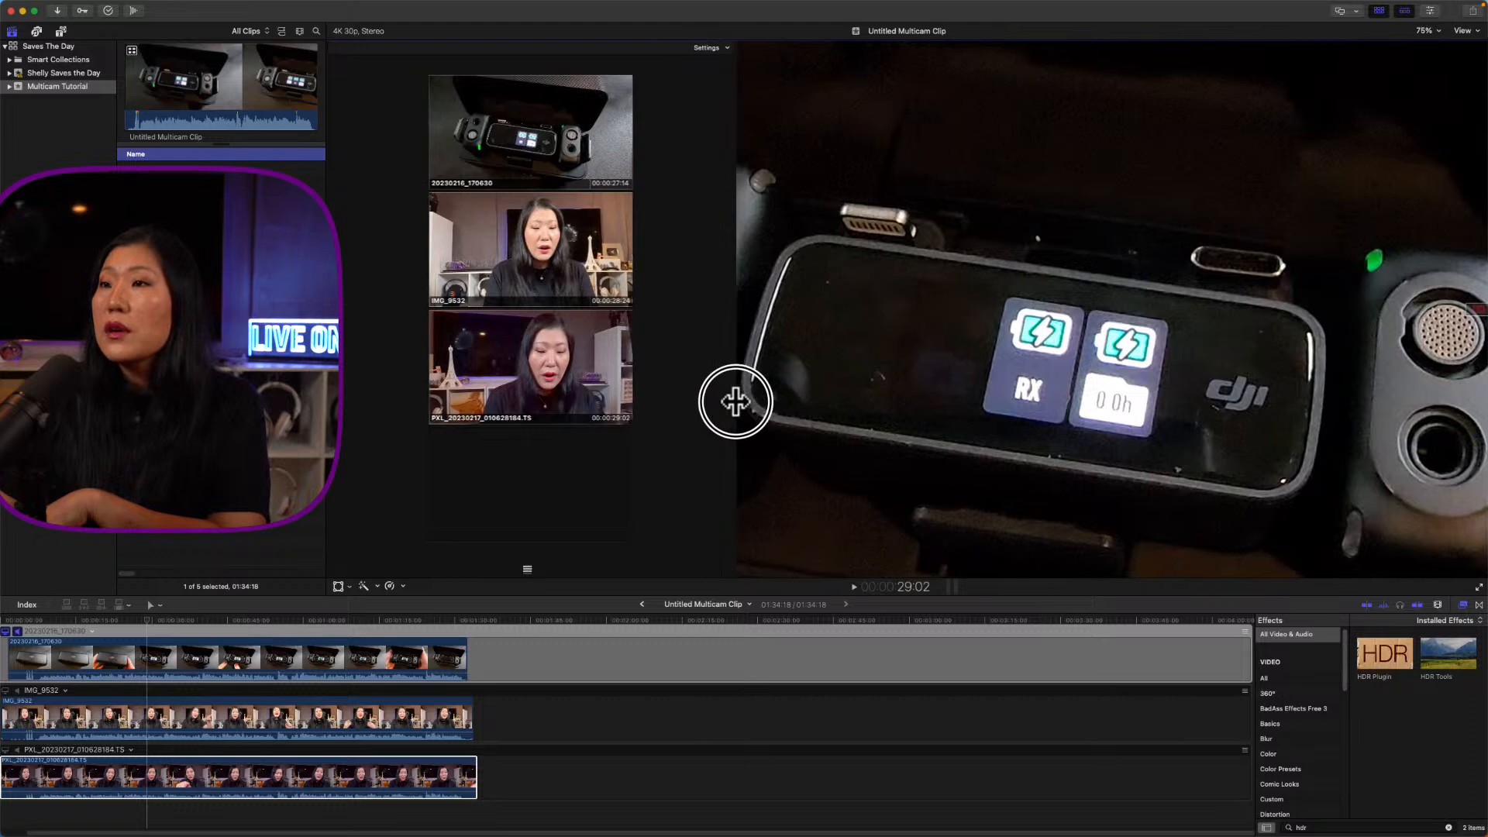
Step: Set the viewer zoom to 50% and go back to the Multicam Tutorial project timeline
{"action": "left_click", "coordinate": [1427, 31]}
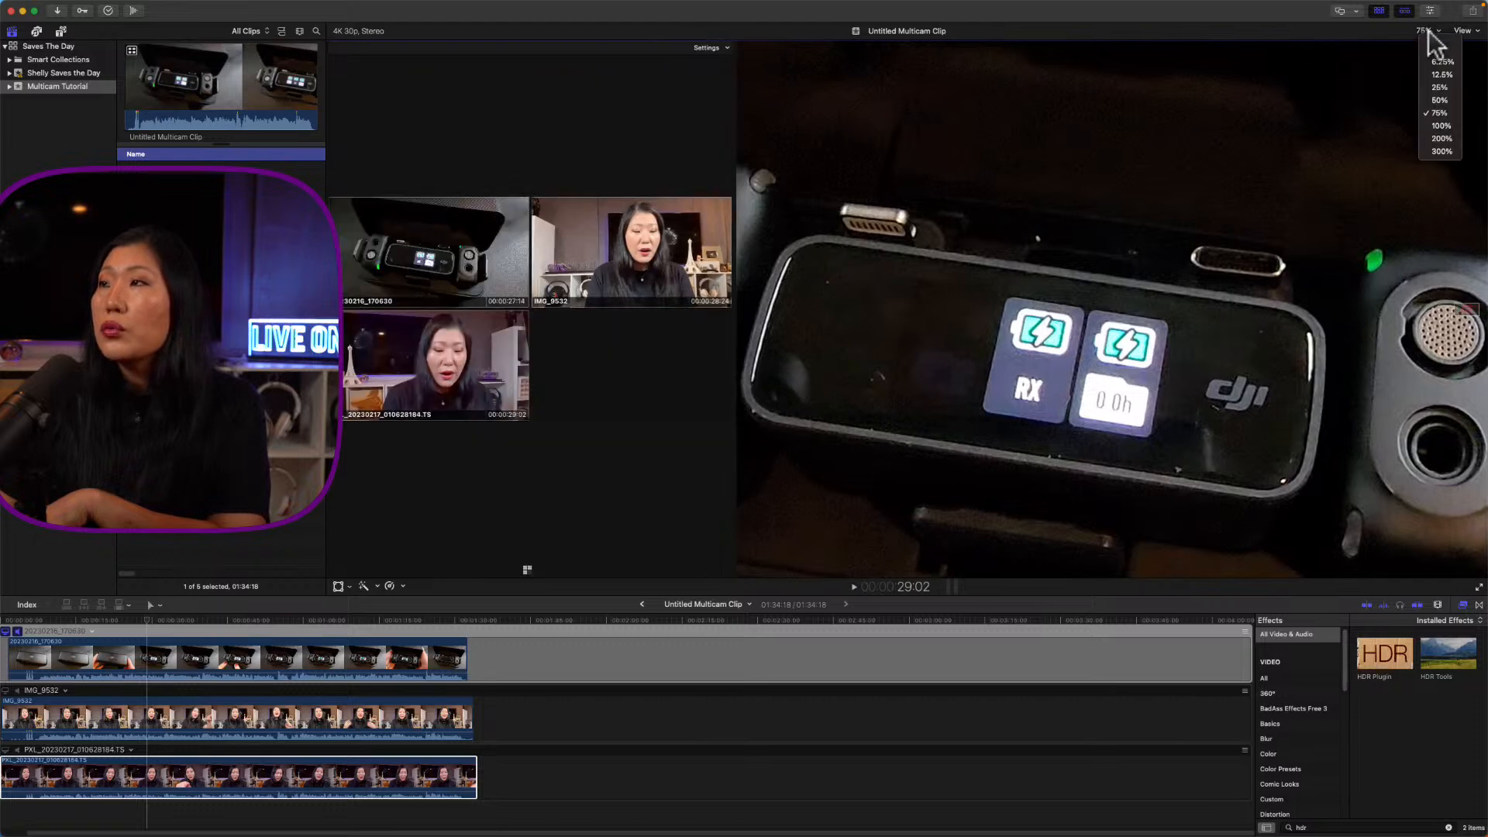
{"action": "left_click", "coordinate": [1446, 98]}
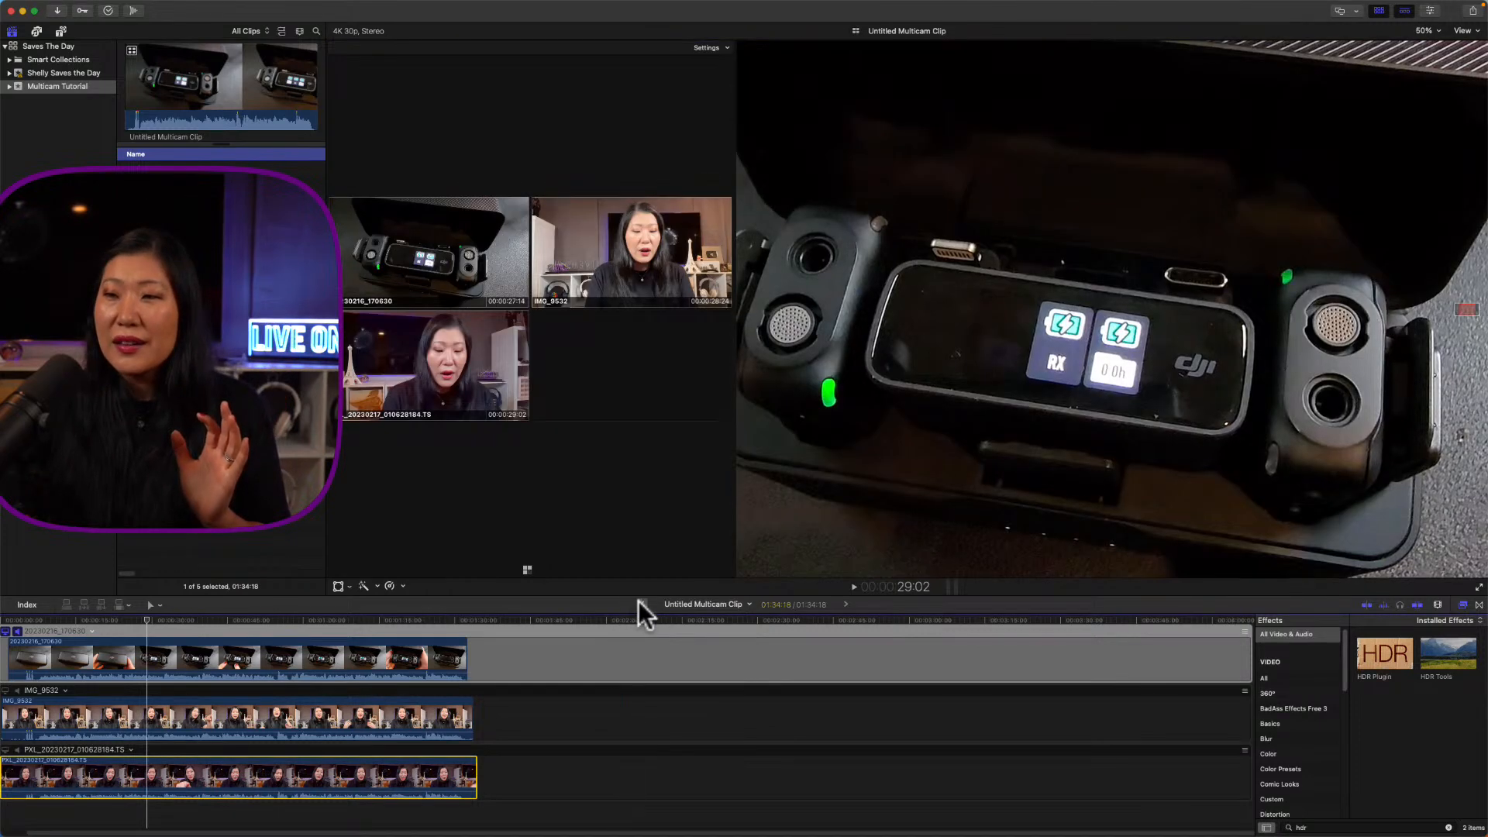
{"action": "left_click", "coordinate": [641, 604]}
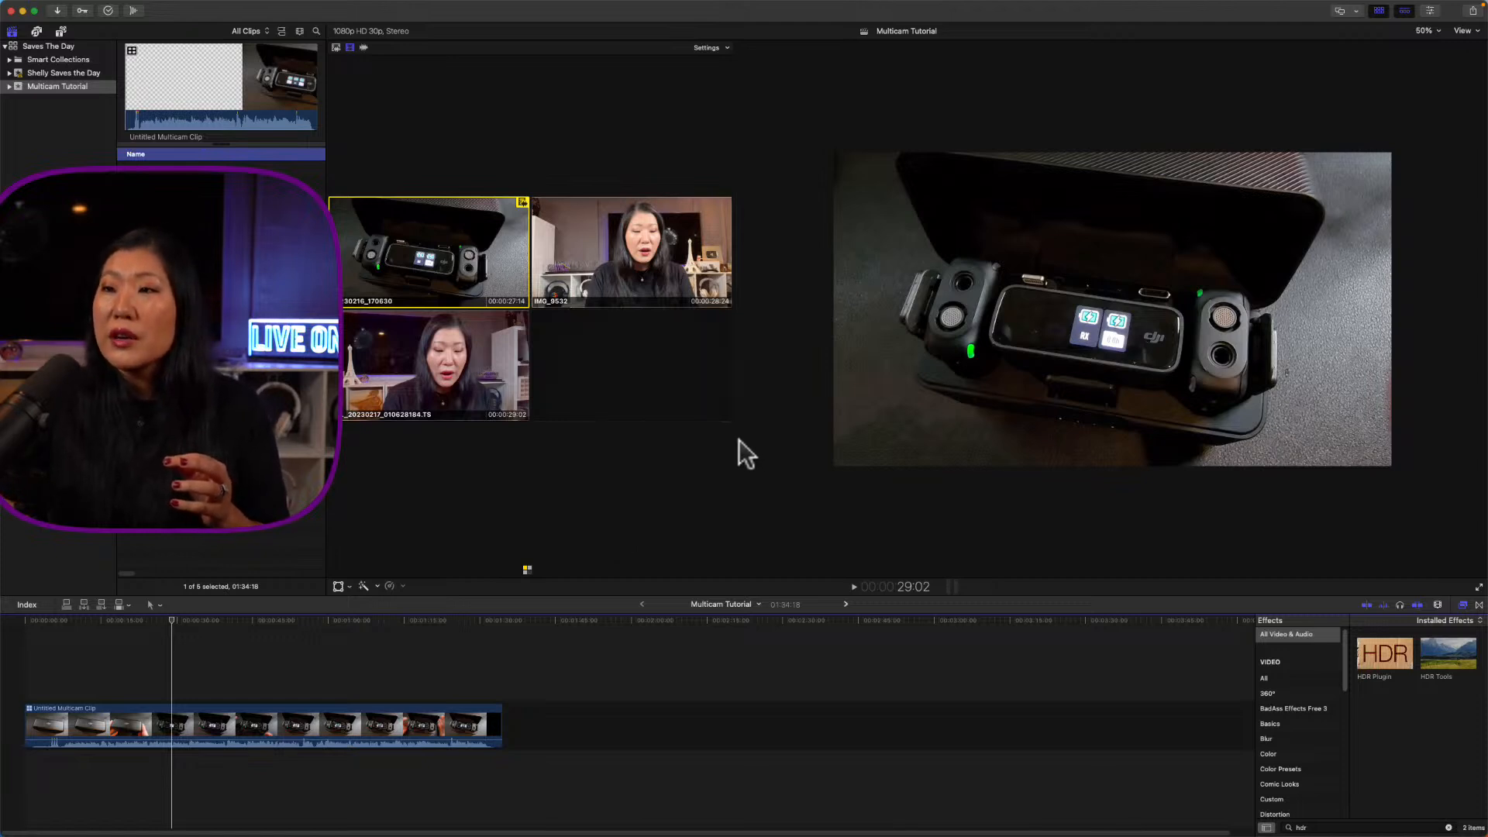
Step: Drag the Angle Viewer divider right to enlarge the three angle thumbnails
{"action": "left_click_drag", "start_coordinate": [735, 440], "coordinate": [849, 443]}
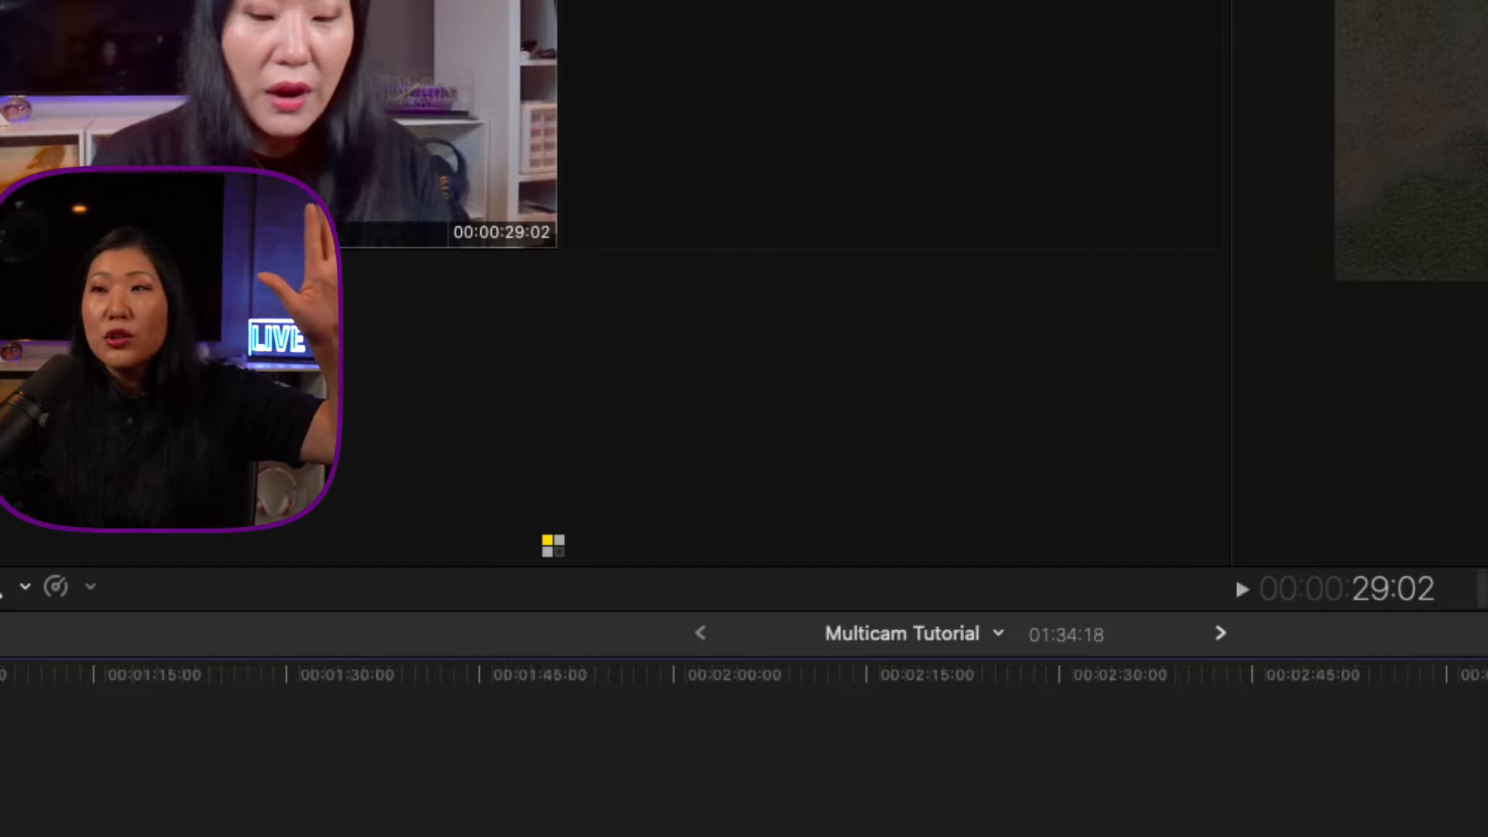
{"action": "key", "text": "2"}
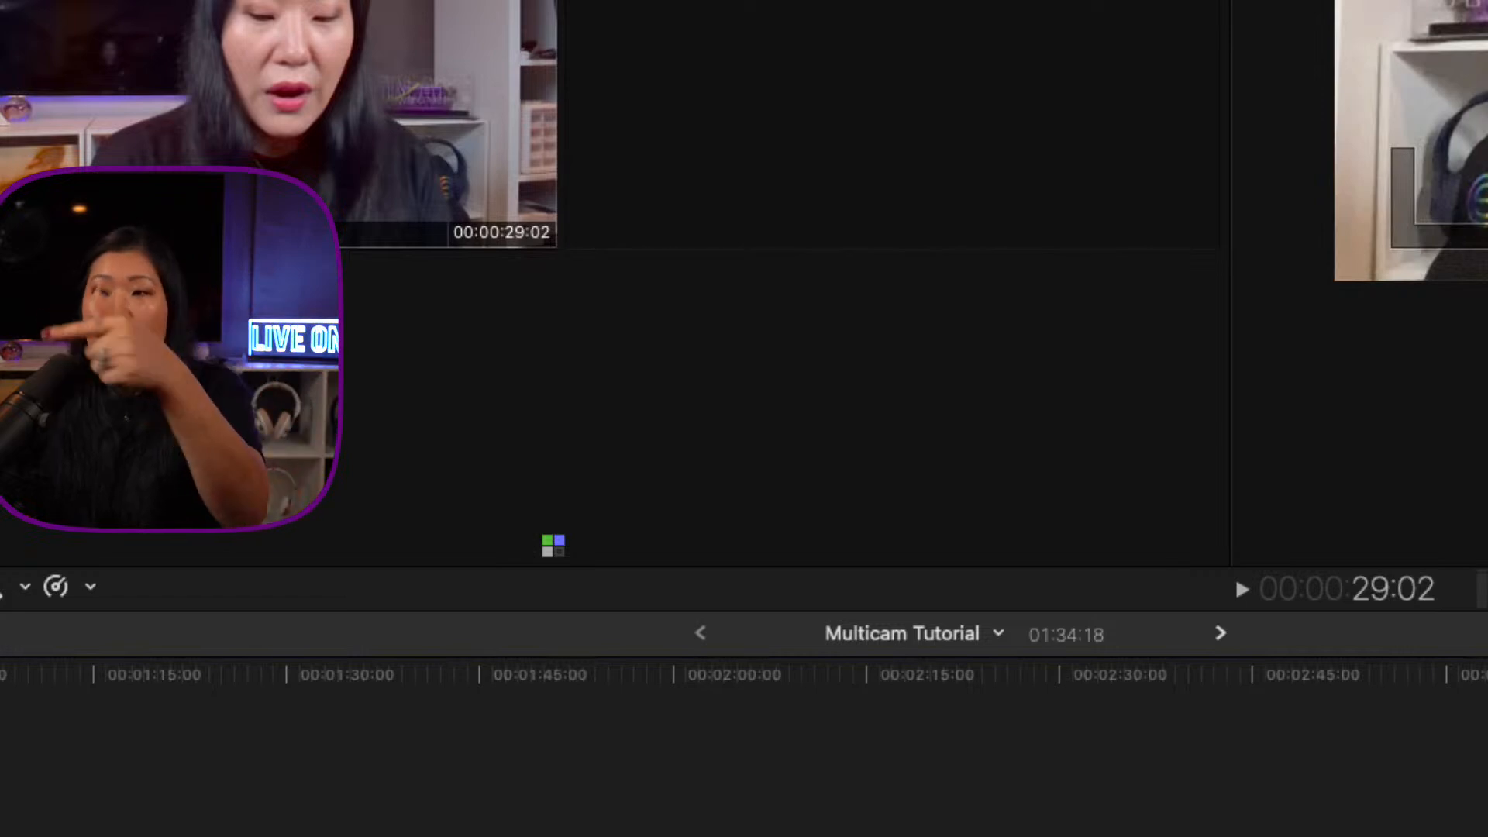
{"action": "key", "text": "1"}
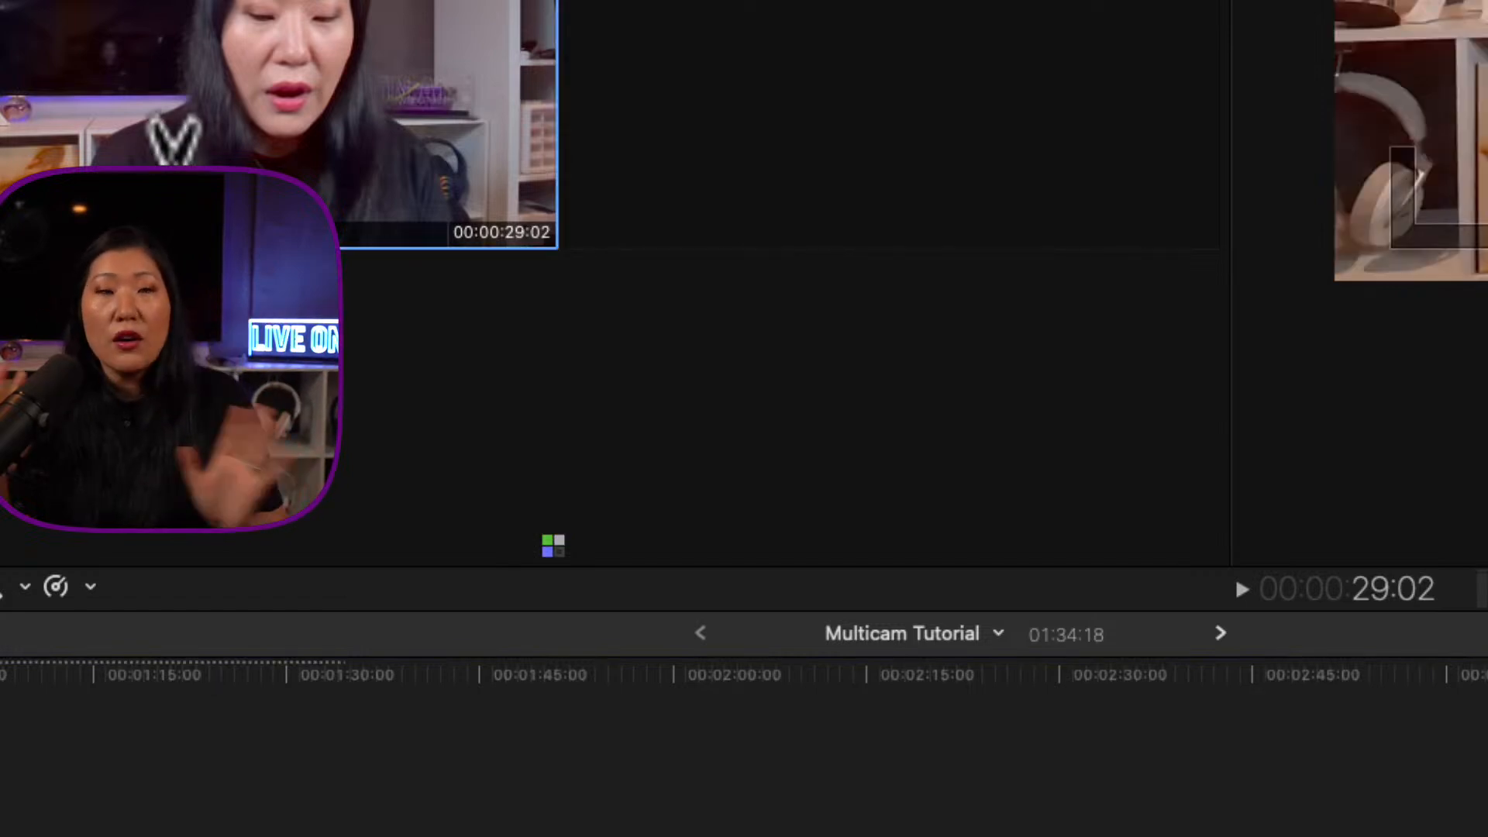
{"action": "key", "text": "super+z"}
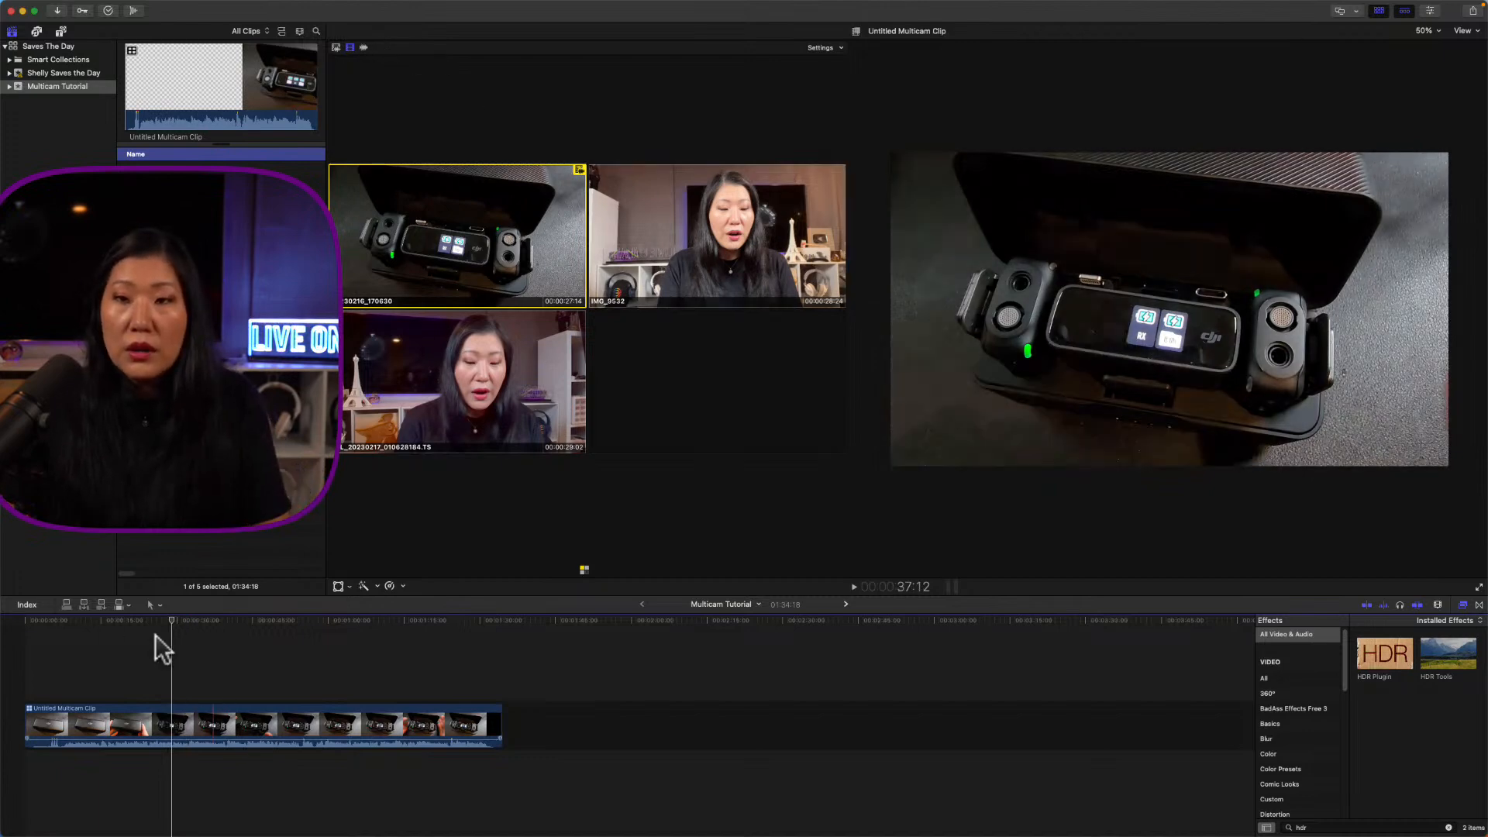
Step: From the timeline start, cut to the IMG_9532 angle, trying video-only and audio/video switching
{"action": "left_click", "coordinate": [113, 620]}
{"action": "left_click_drag", "start_coordinate": [113, 618], "coordinate": [39, 612]}
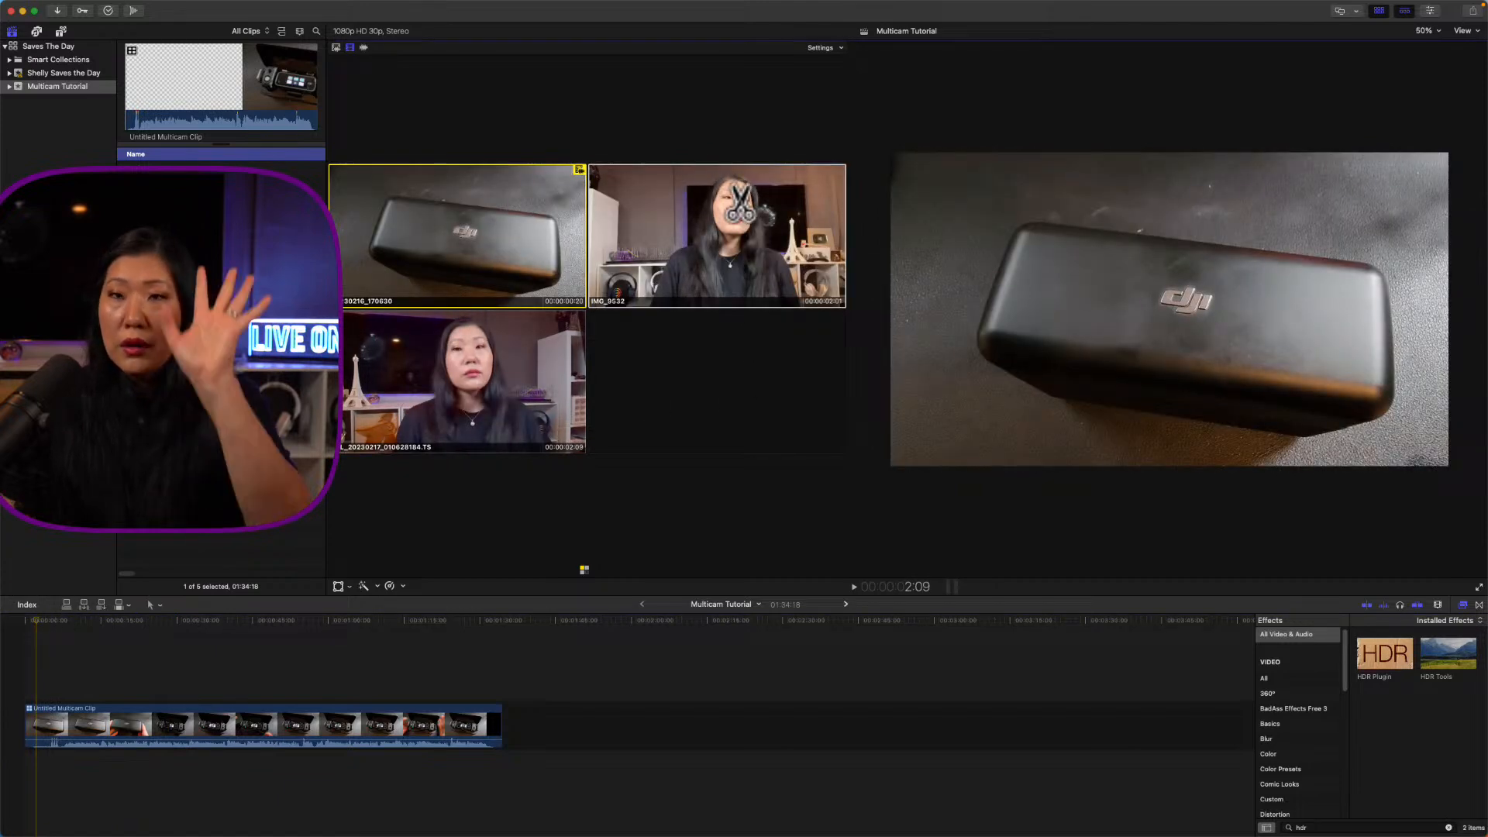
{"action": "left_click", "coordinate": [600, 186]}
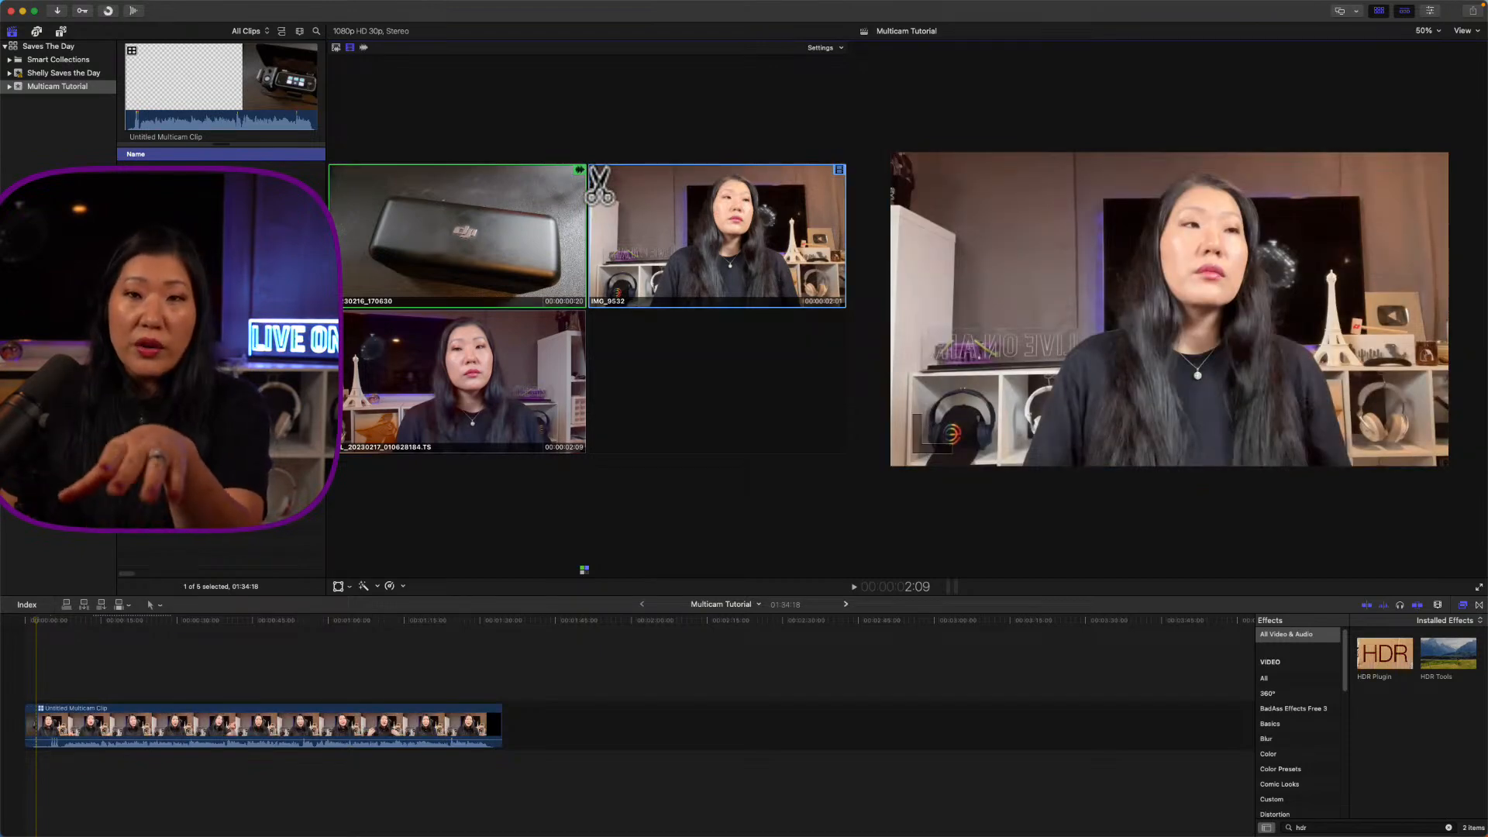
{"action": "left_click", "coordinate": [335, 48]}
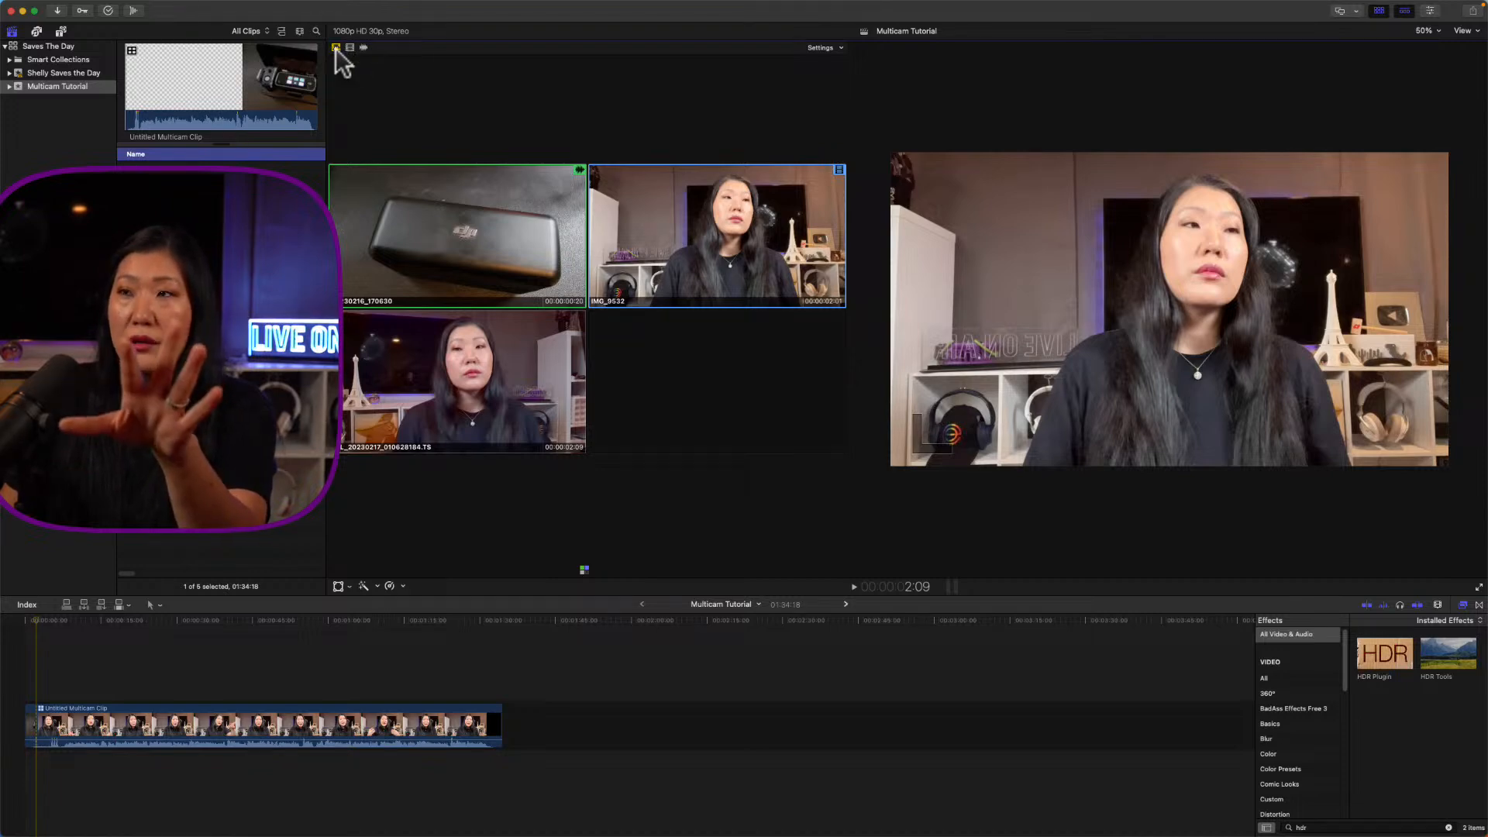
{"action": "left_click", "coordinate": [349, 48]}
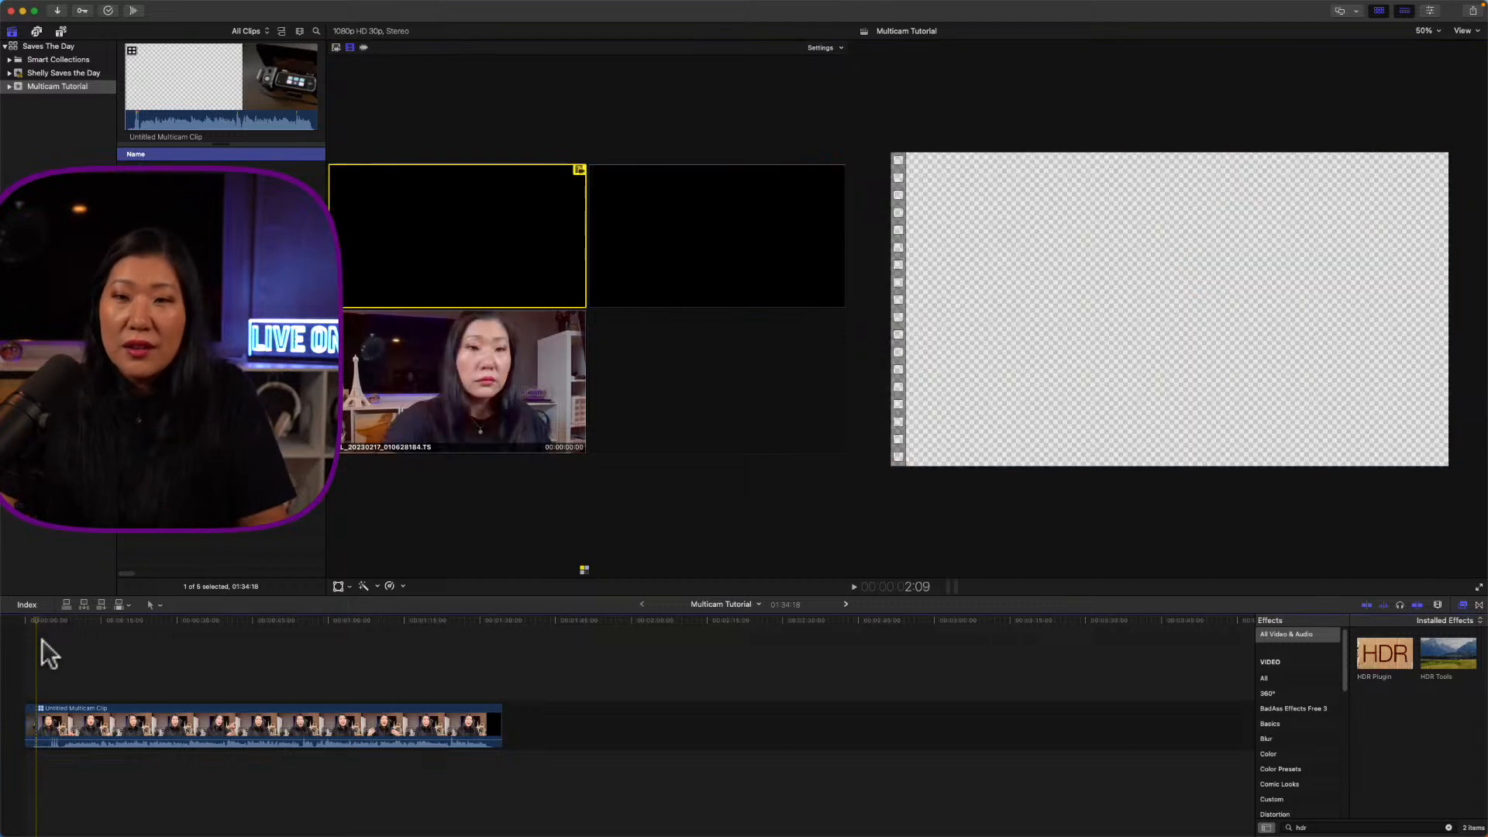
{"action": "key", "text": "super+z"}
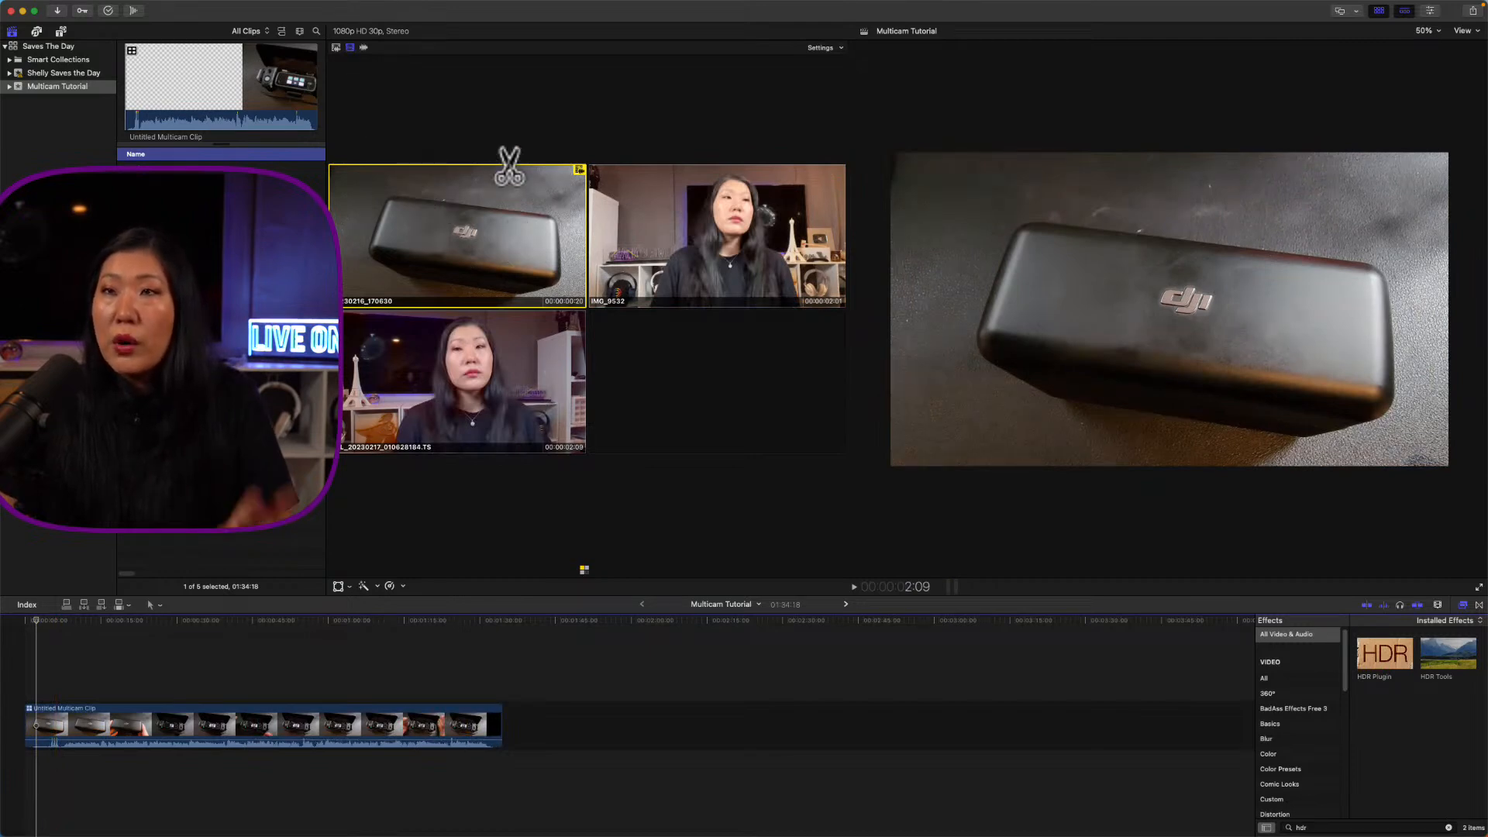
{"action": "left_click", "coordinate": [603, 174]}
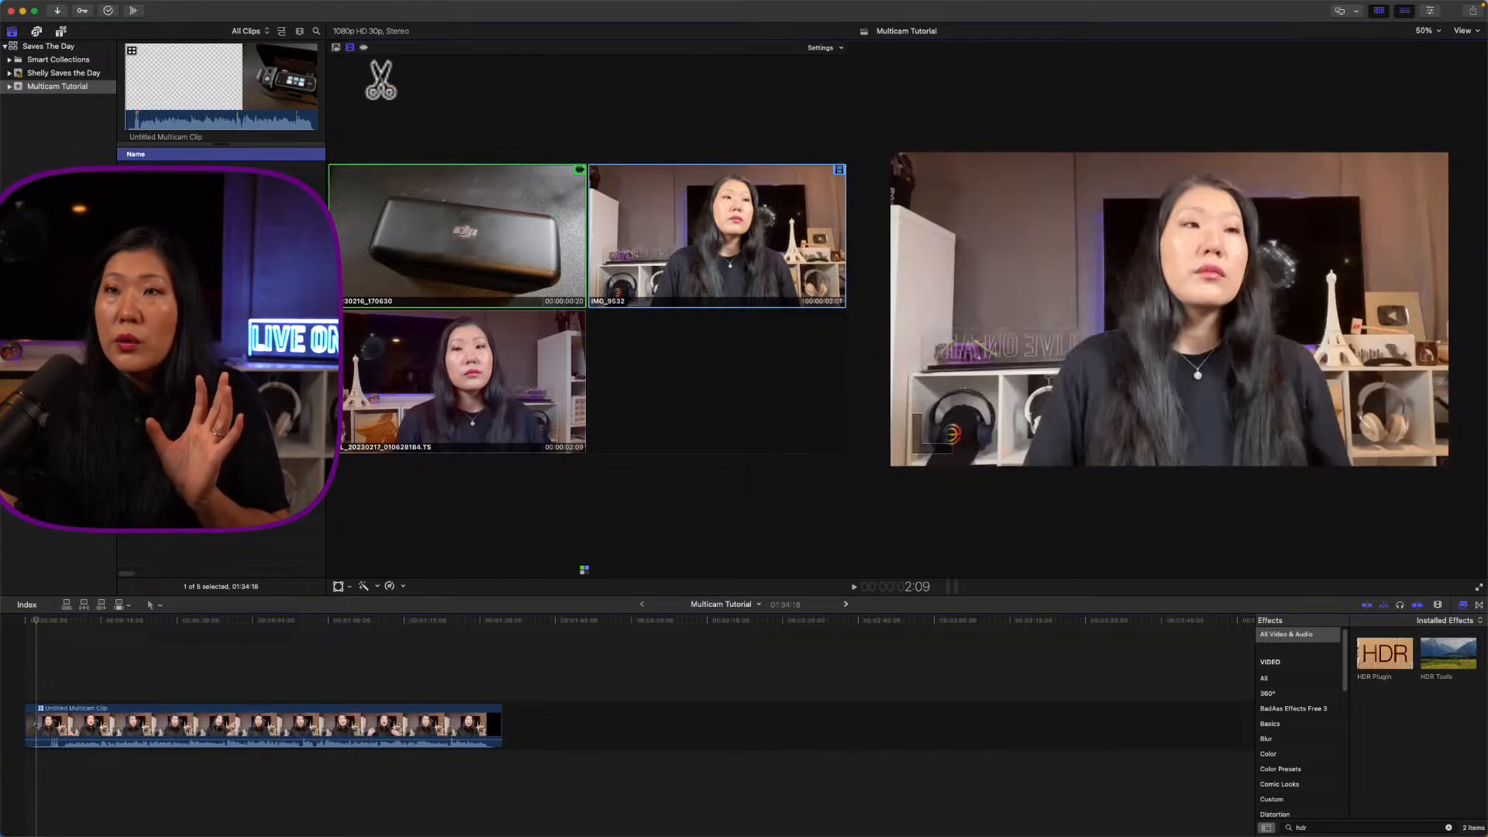
{"action": "left_click", "coordinate": [335, 47]}
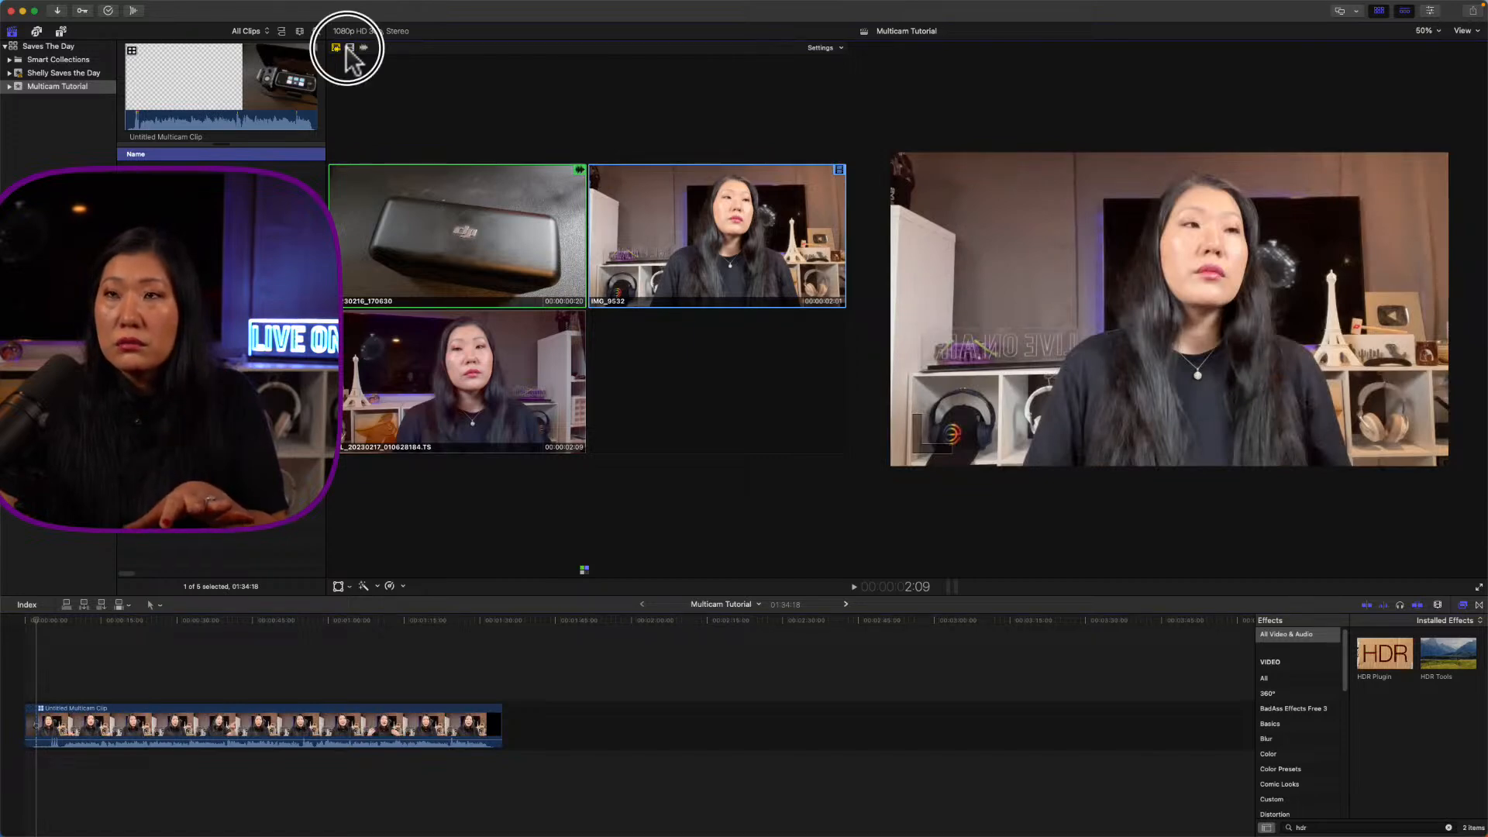
{"action": "left_click", "coordinate": [337, 47]}
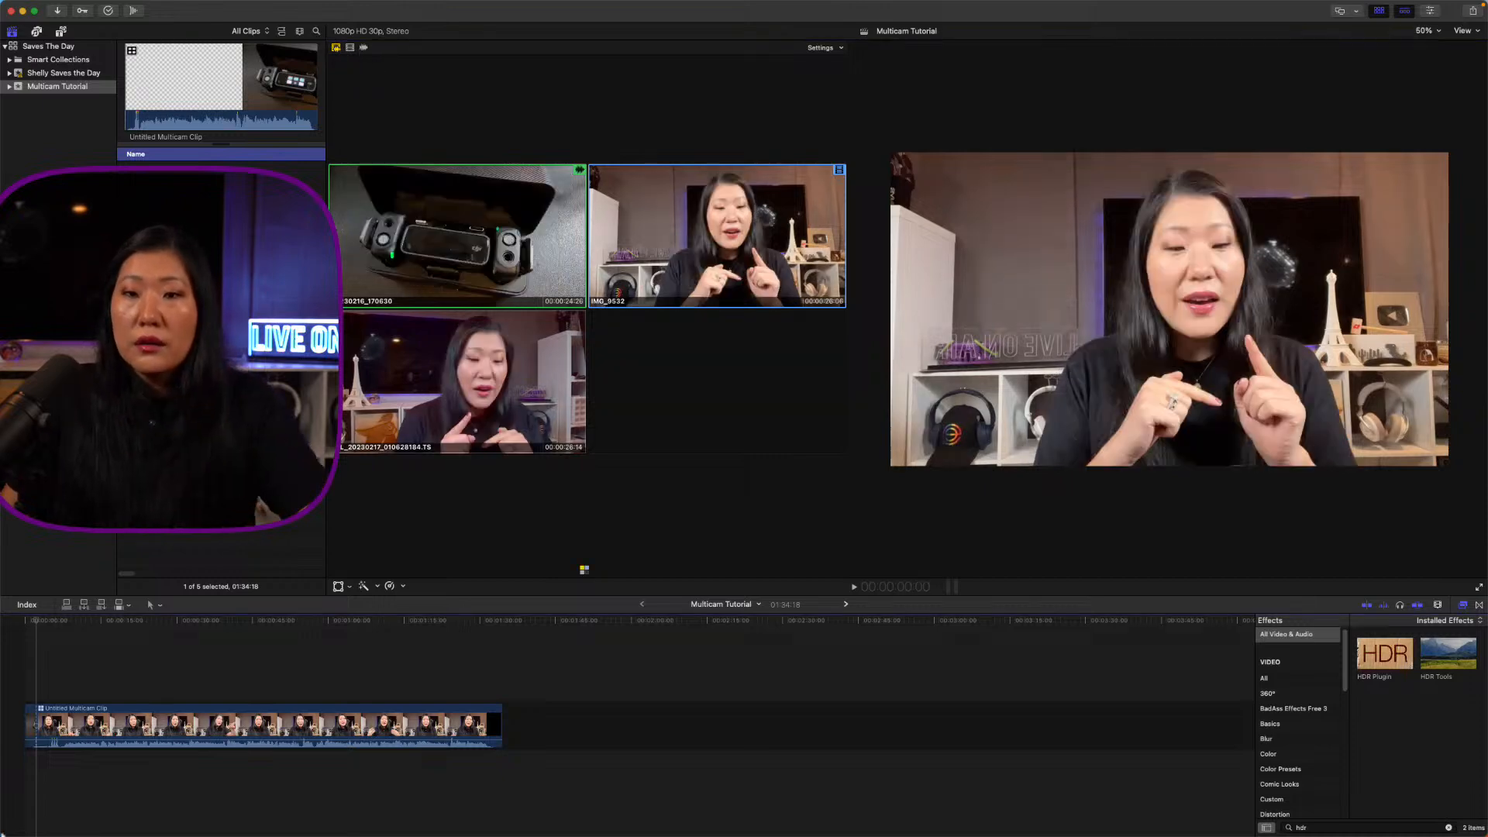
Step: Trim the multicam clip's start to the playhead at the timeline start
{"action": "left_click", "coordinate": [35, 621]}
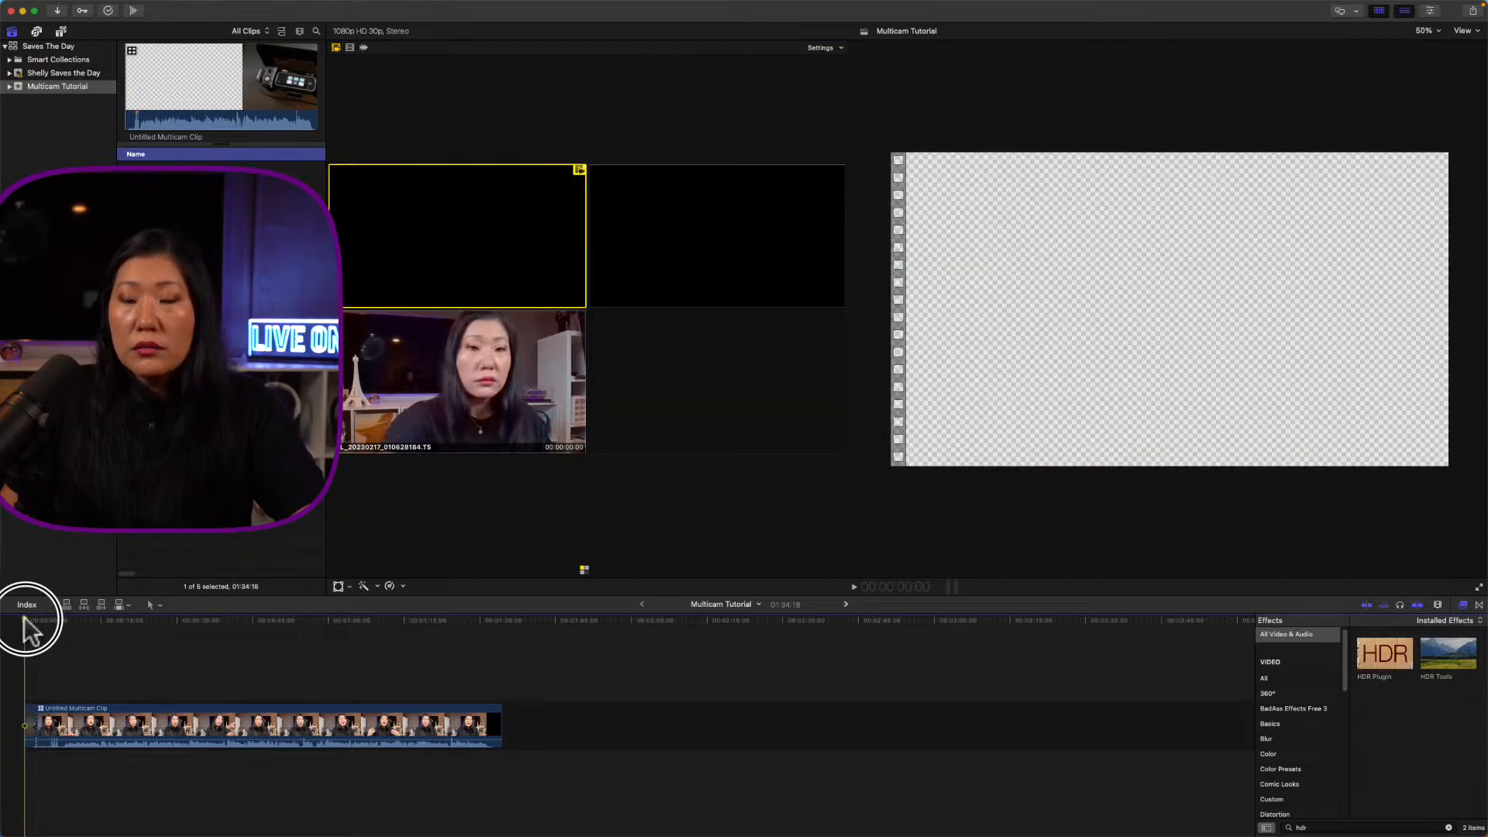
{"action": "left_click", "coordinate": [32, 729]}
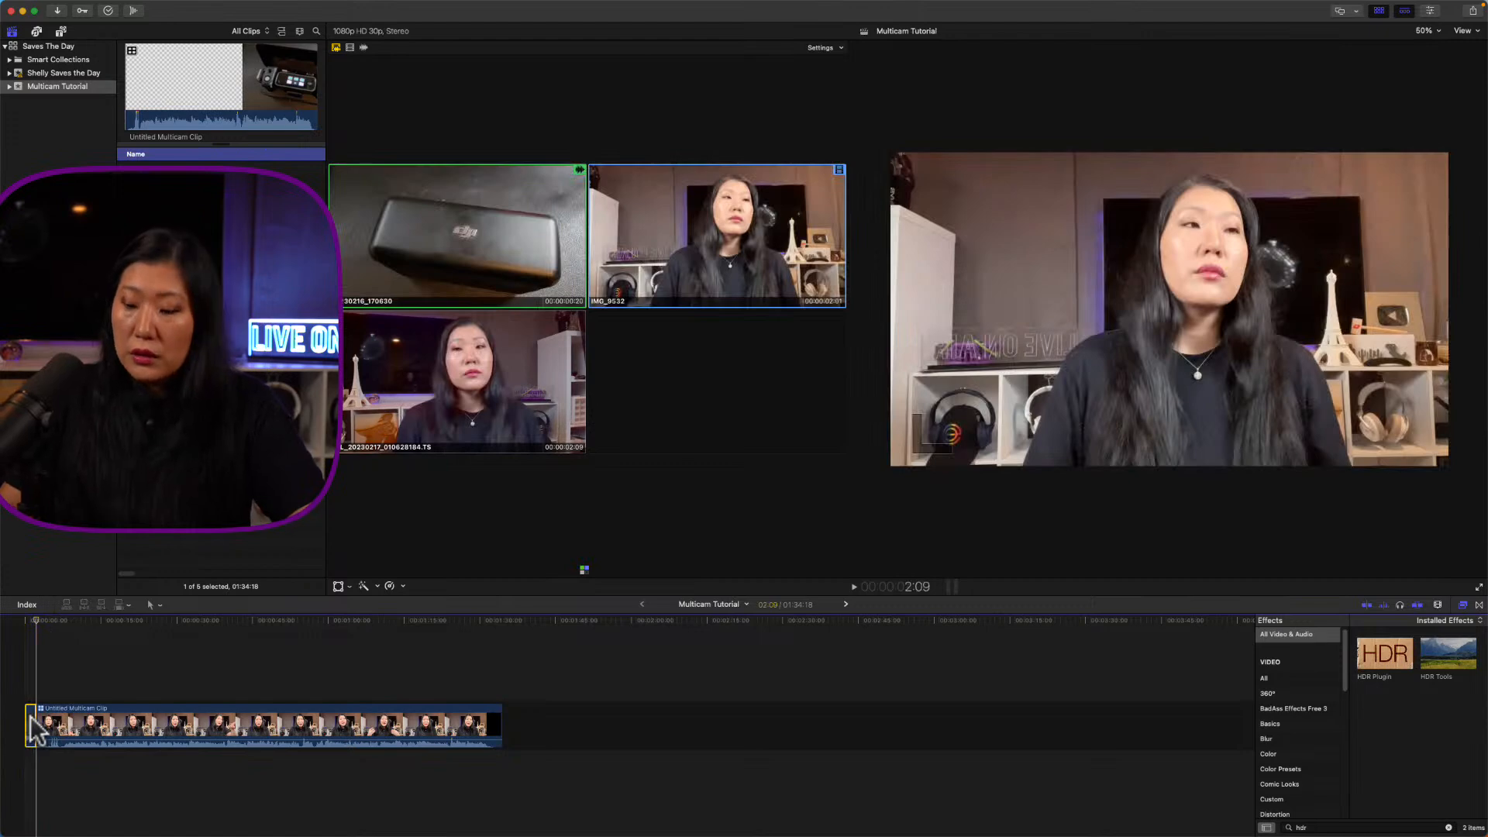
{"action": "key", "text": "alt+bracketleft"}
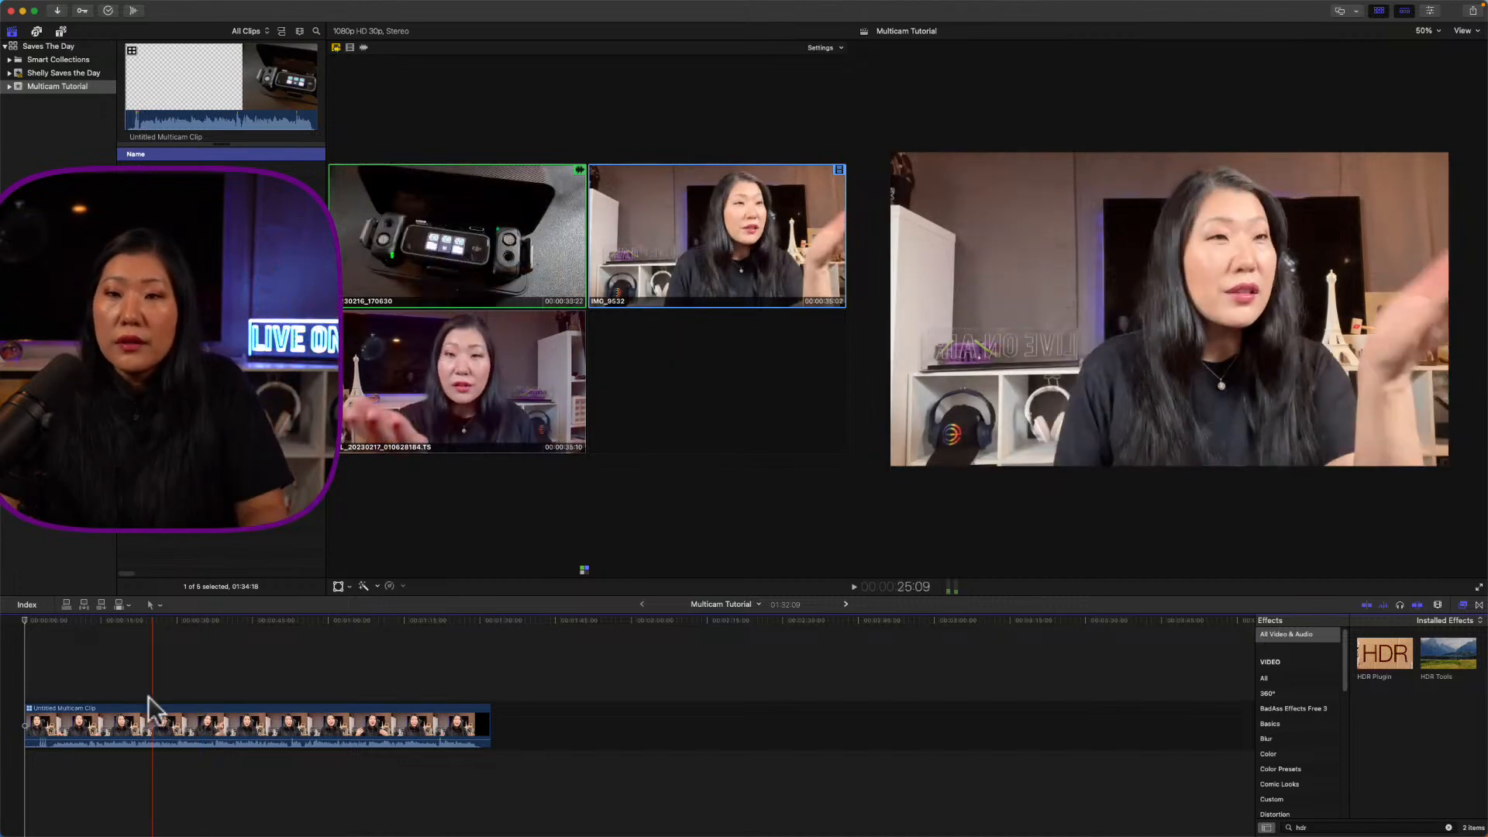
{"action": "double_click", "coordinate": [116, 723]}
{"action": "left_click", "coordinate": [27, 658]}
{"action": "left_click", "coordinate": [31, 705]}
{"action": "left_click", "coordinate": [16, 632]}
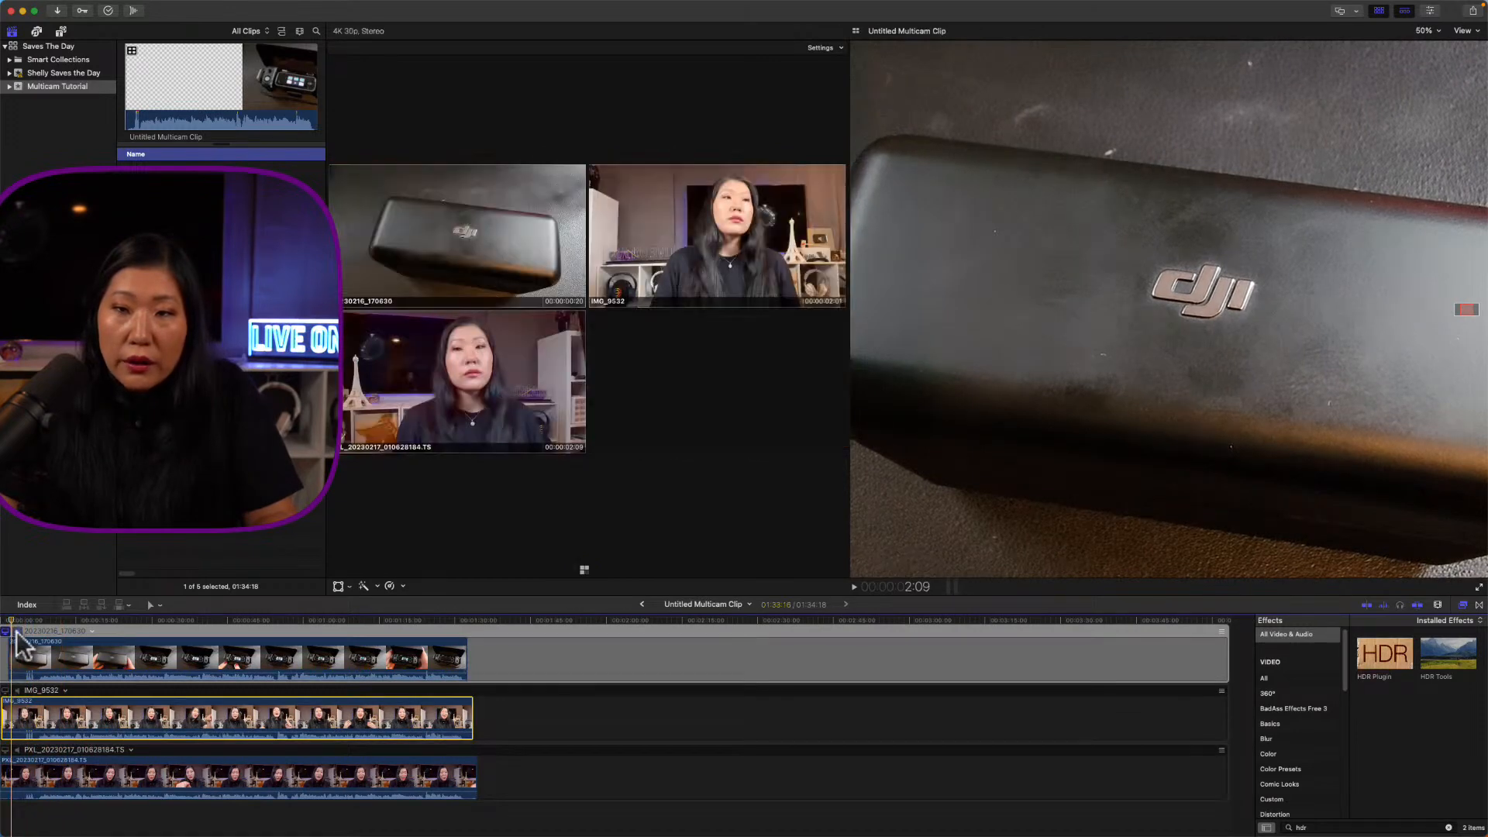
{"action": "left_click", "coordinate": [19, 697]}
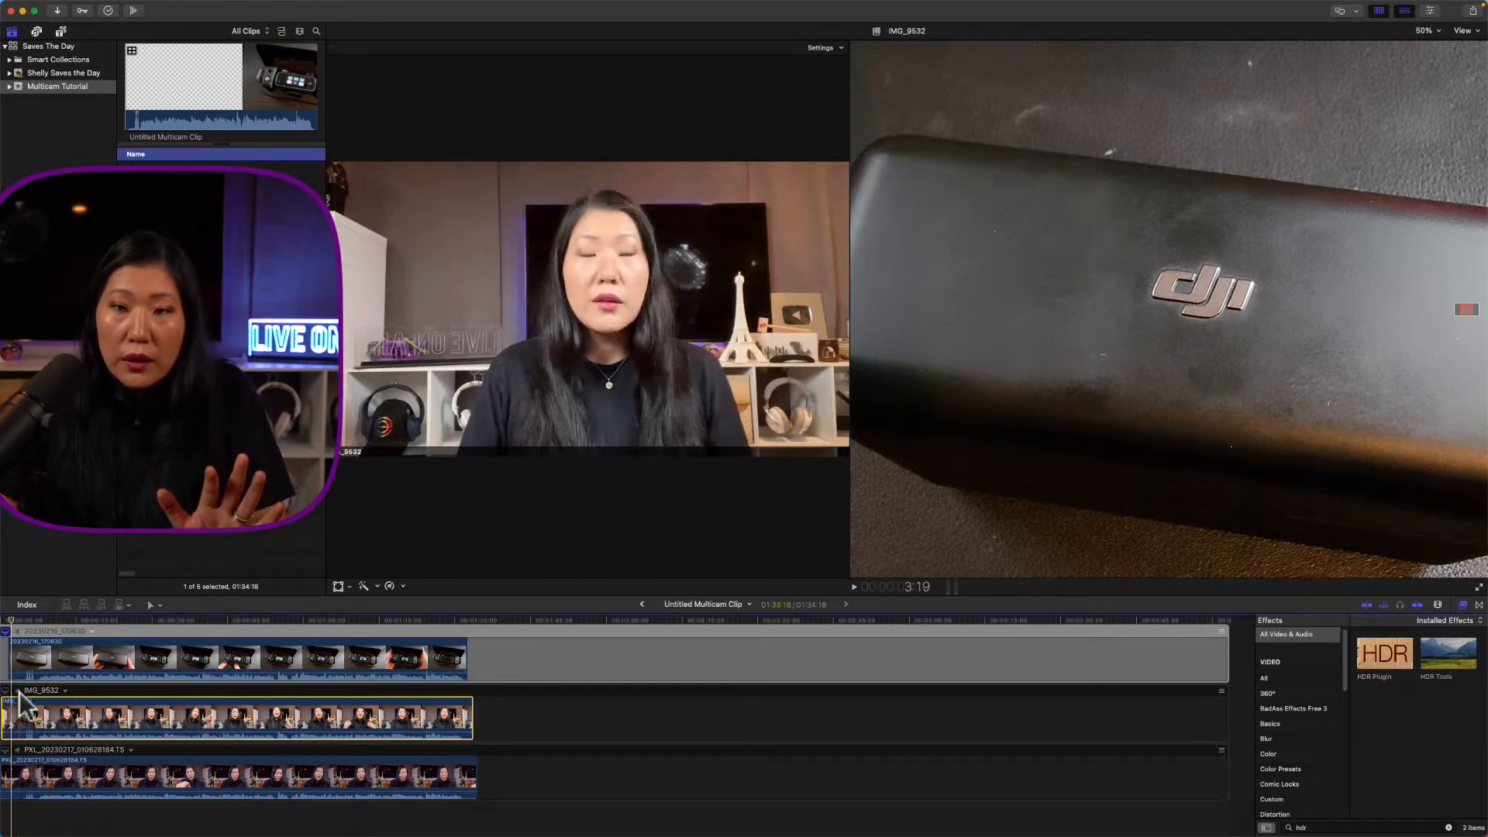
{"action": "left_click", "coordinate": [22, 708]}
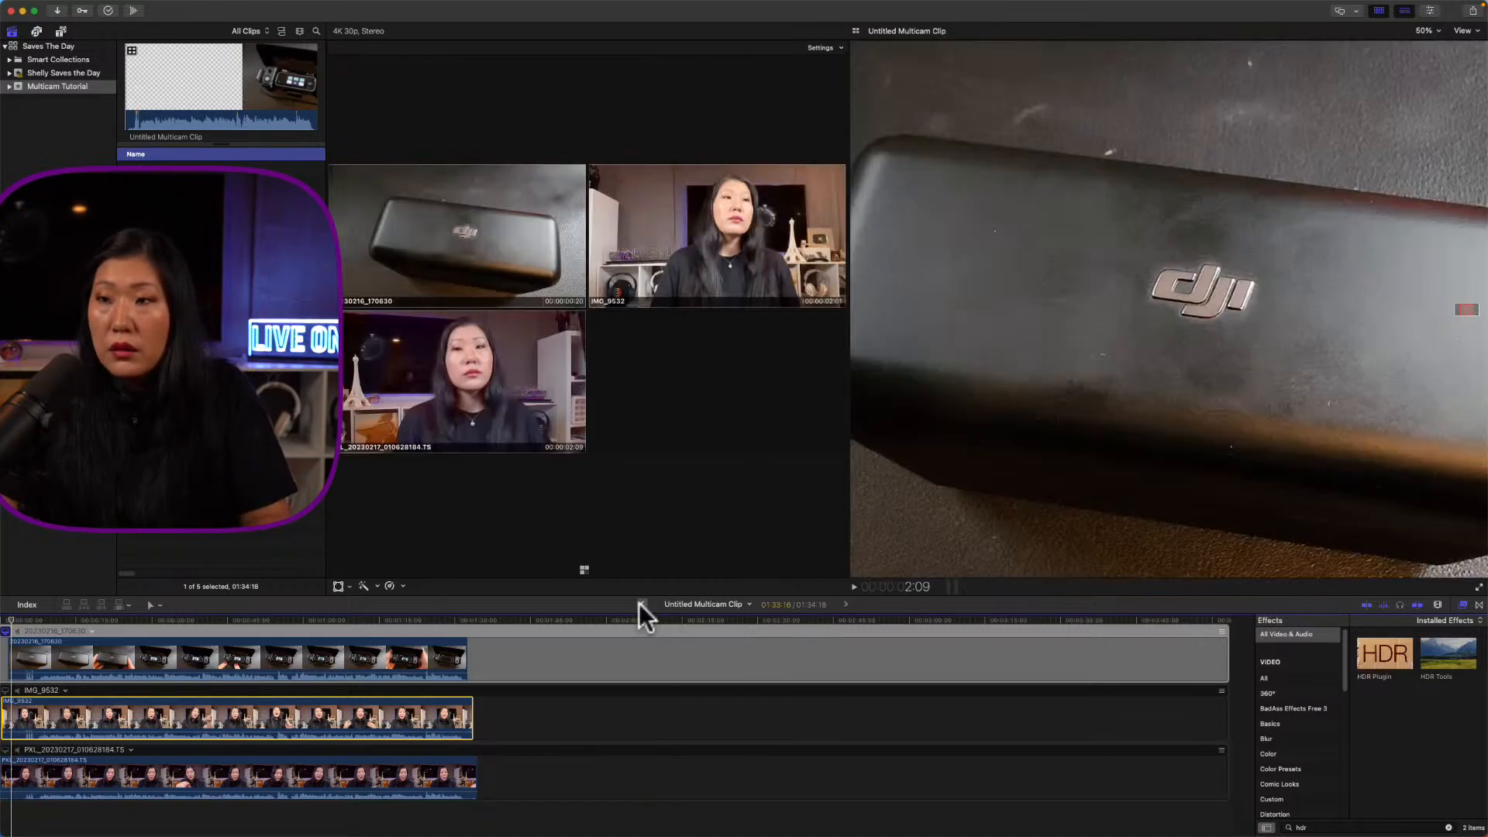
{"action": "left_click", "coordinate": [641, 604]}
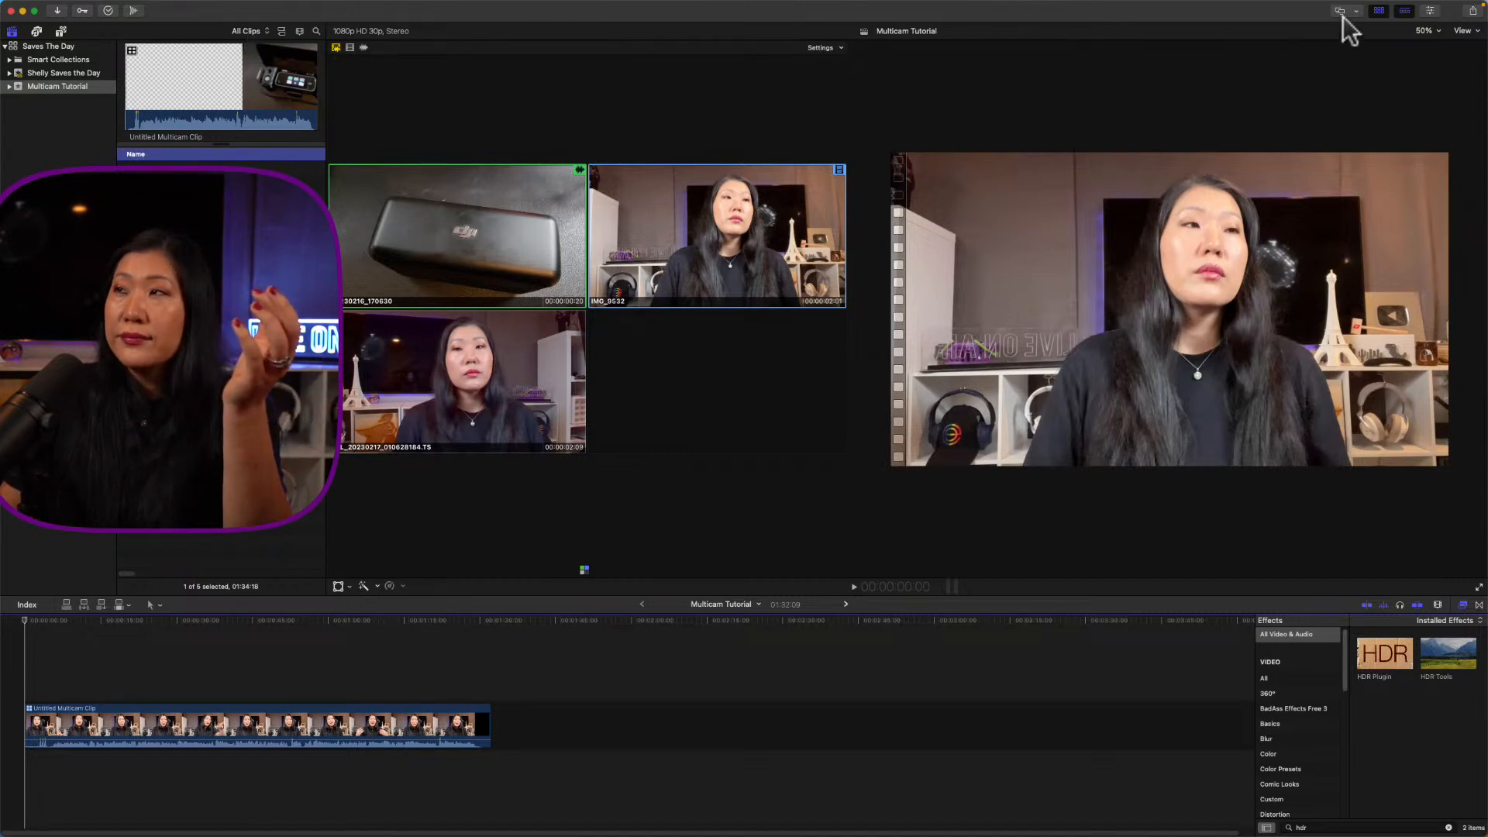
Step: Hide the browser and switch the clip's audio and video to the IMG_9532 angle
{"action": "left_click", "coordinate": [1378, 11]}
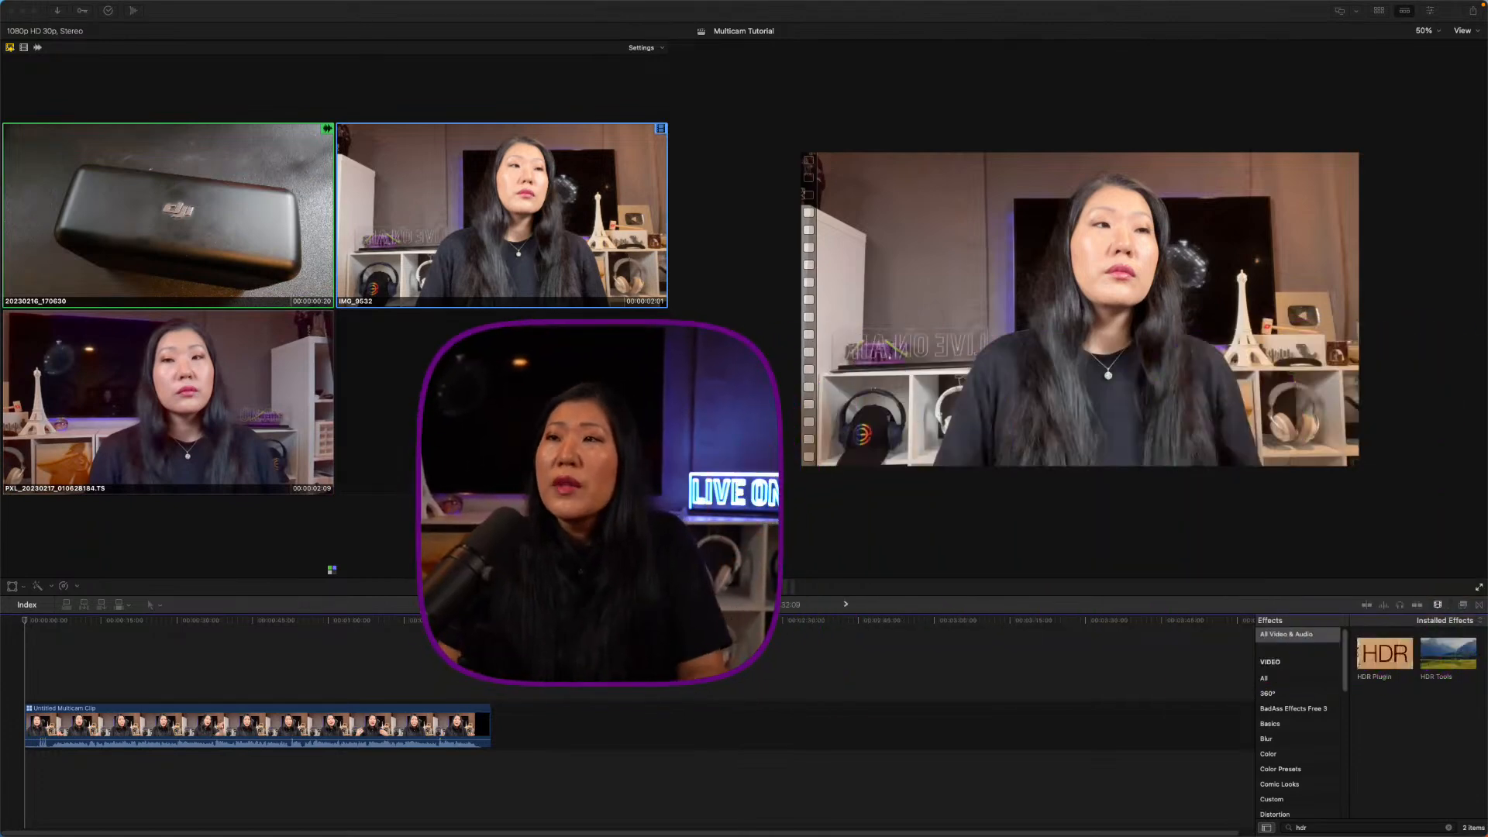
{"action": "left_click", "coordinate": [657, 133]}
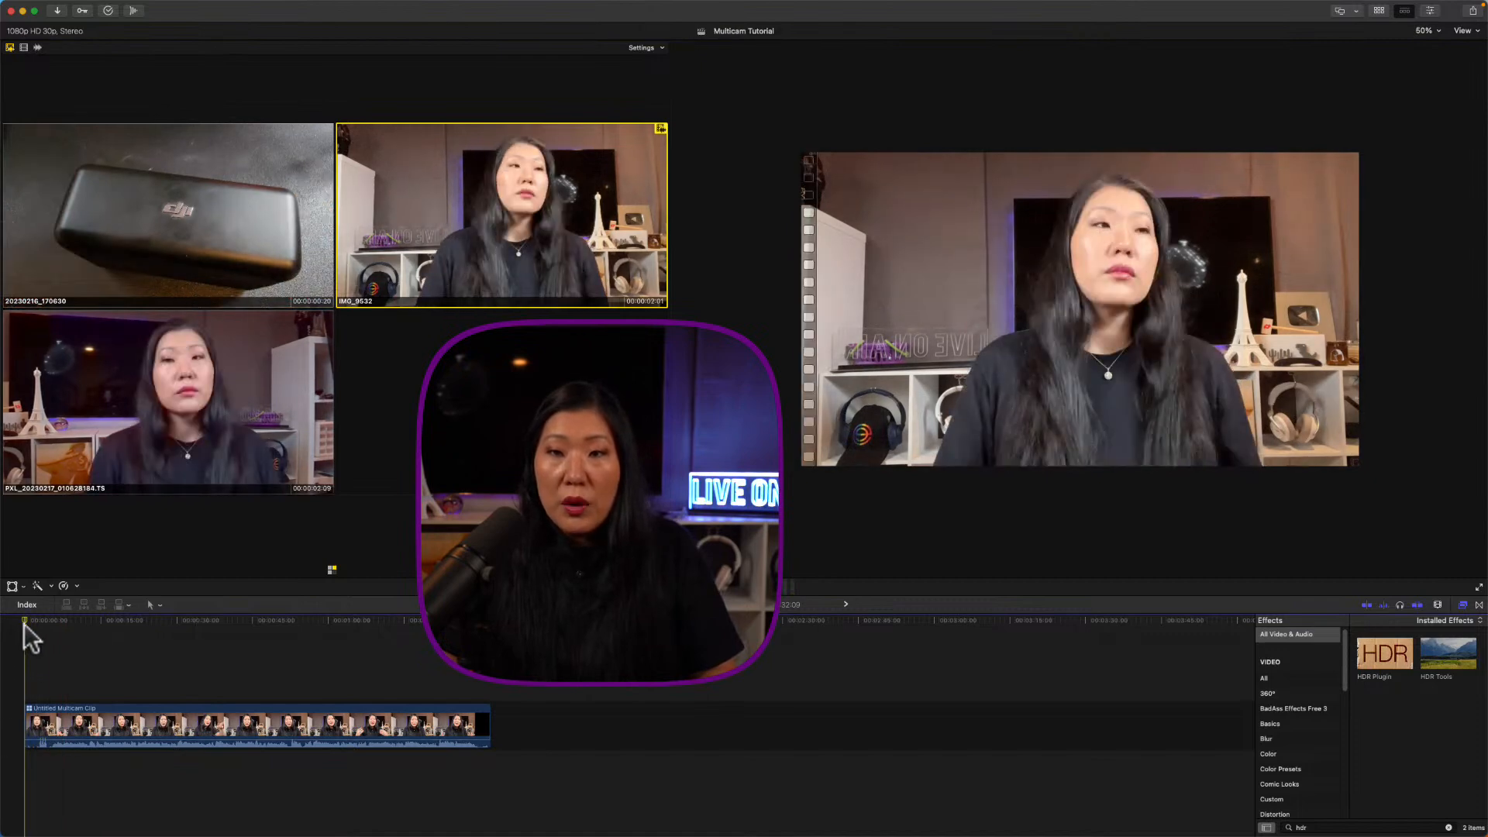
{"action": "key", "text": "shift+z"}
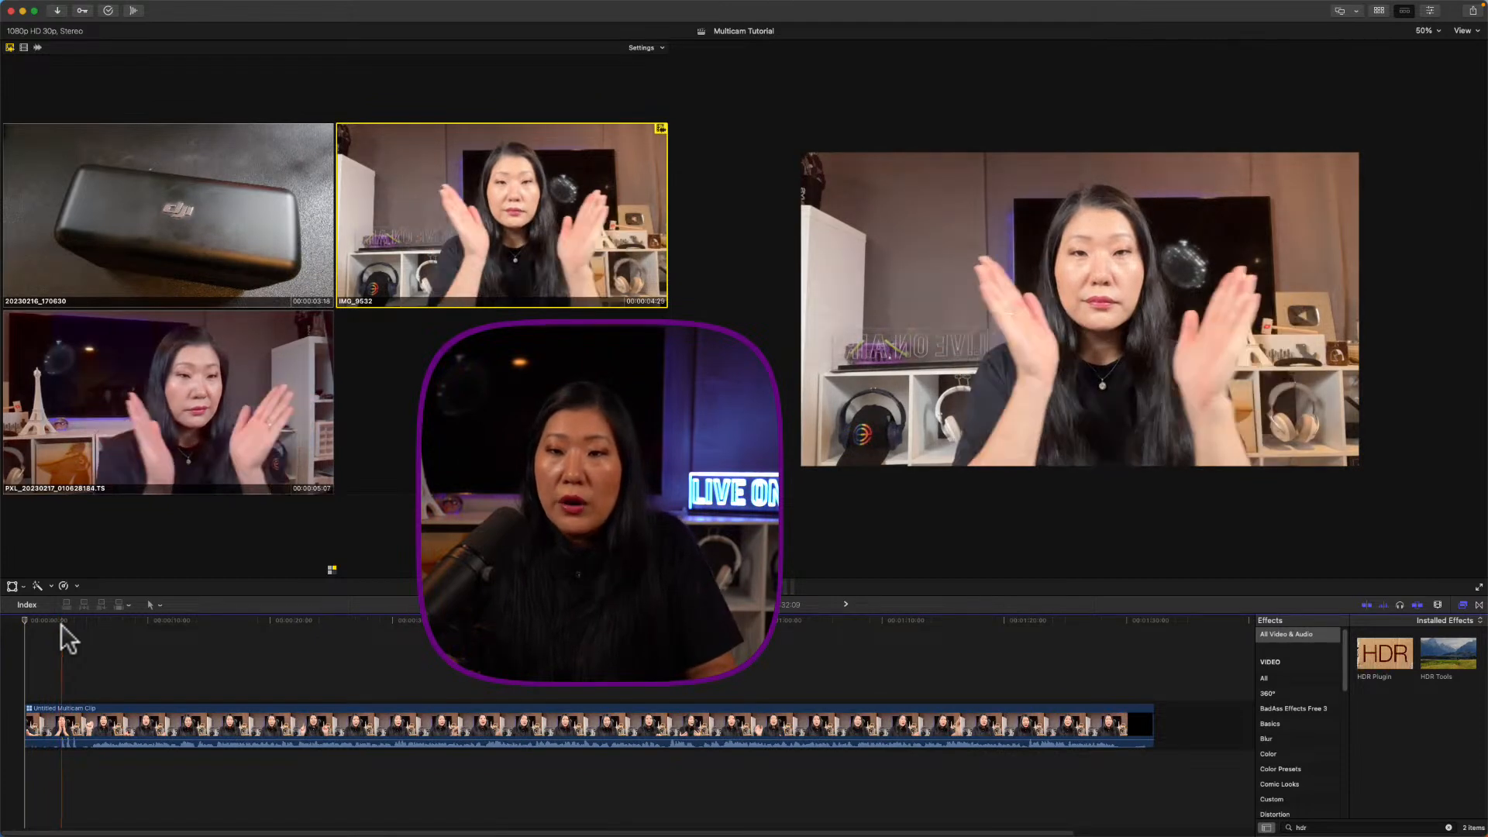
Step: Trim a few seconds off the clip's start and fit the whole clip to the timeline
{"action": "left_click", "coordinate": [90, 626]}
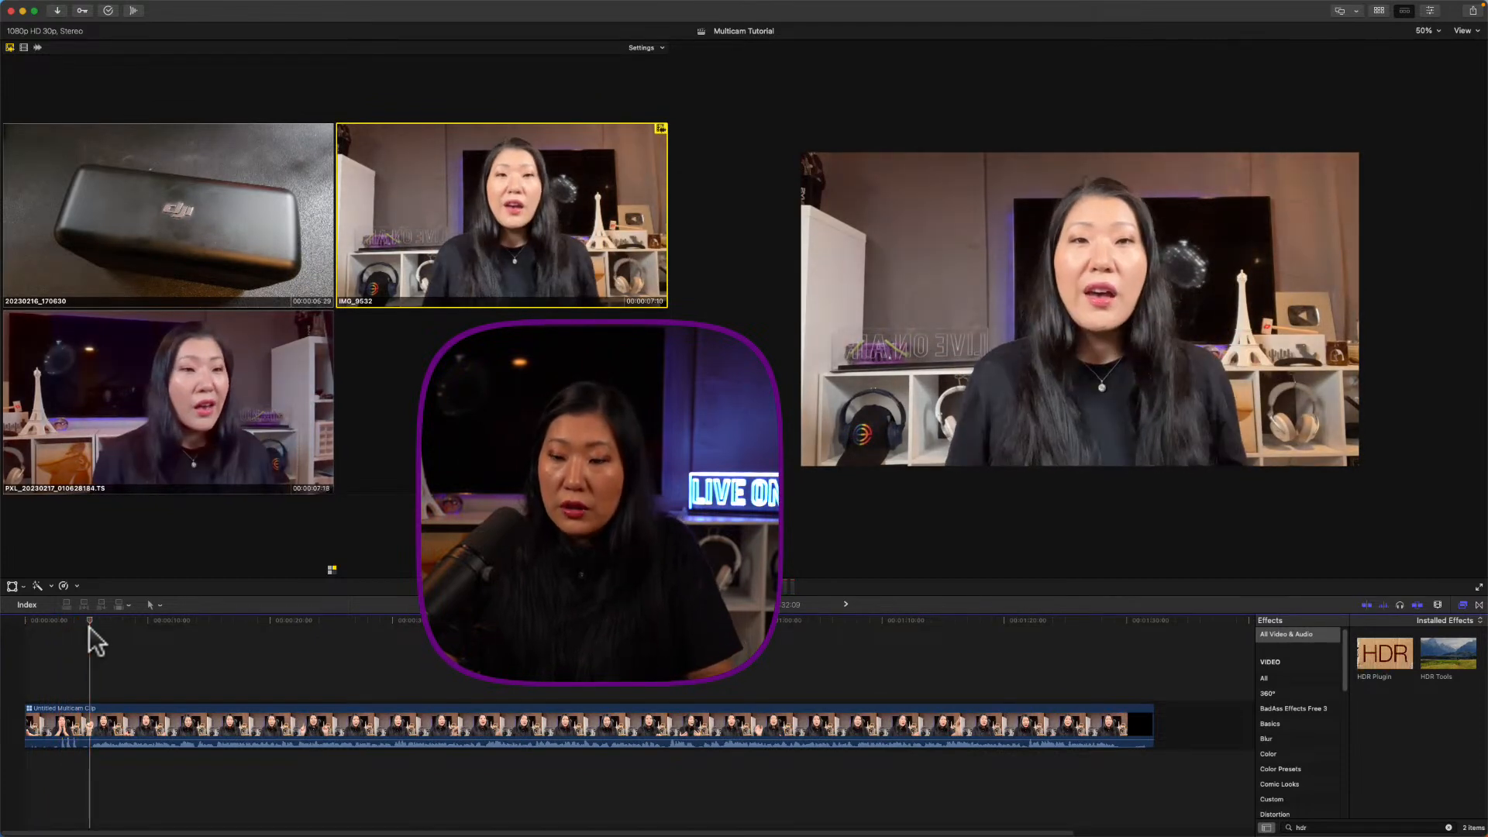
{"action": "key", "text": "alt+bracketleft"}
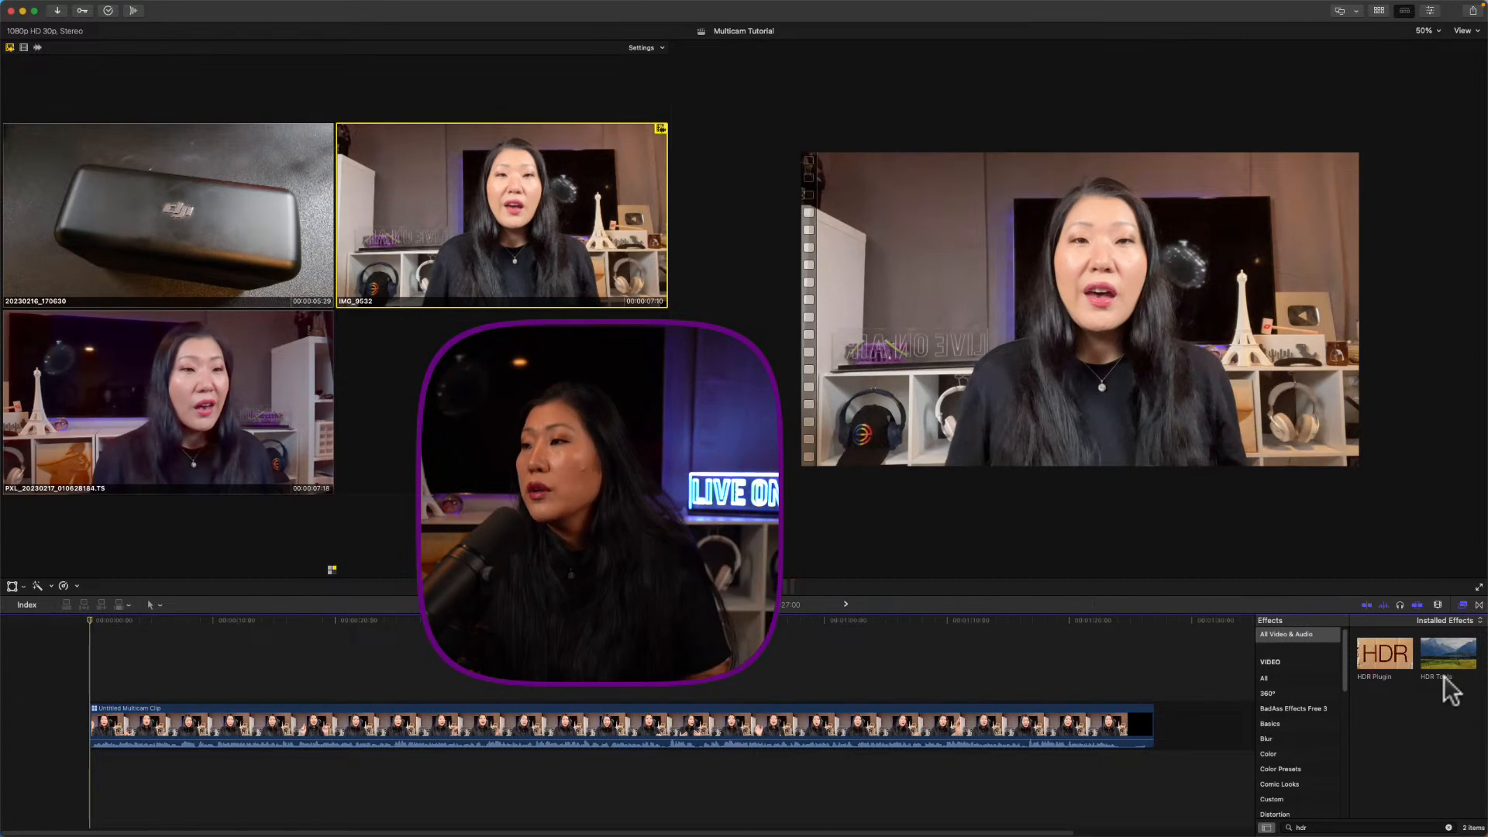
{"action": "left_click", "coordinate": [1458, 606]}
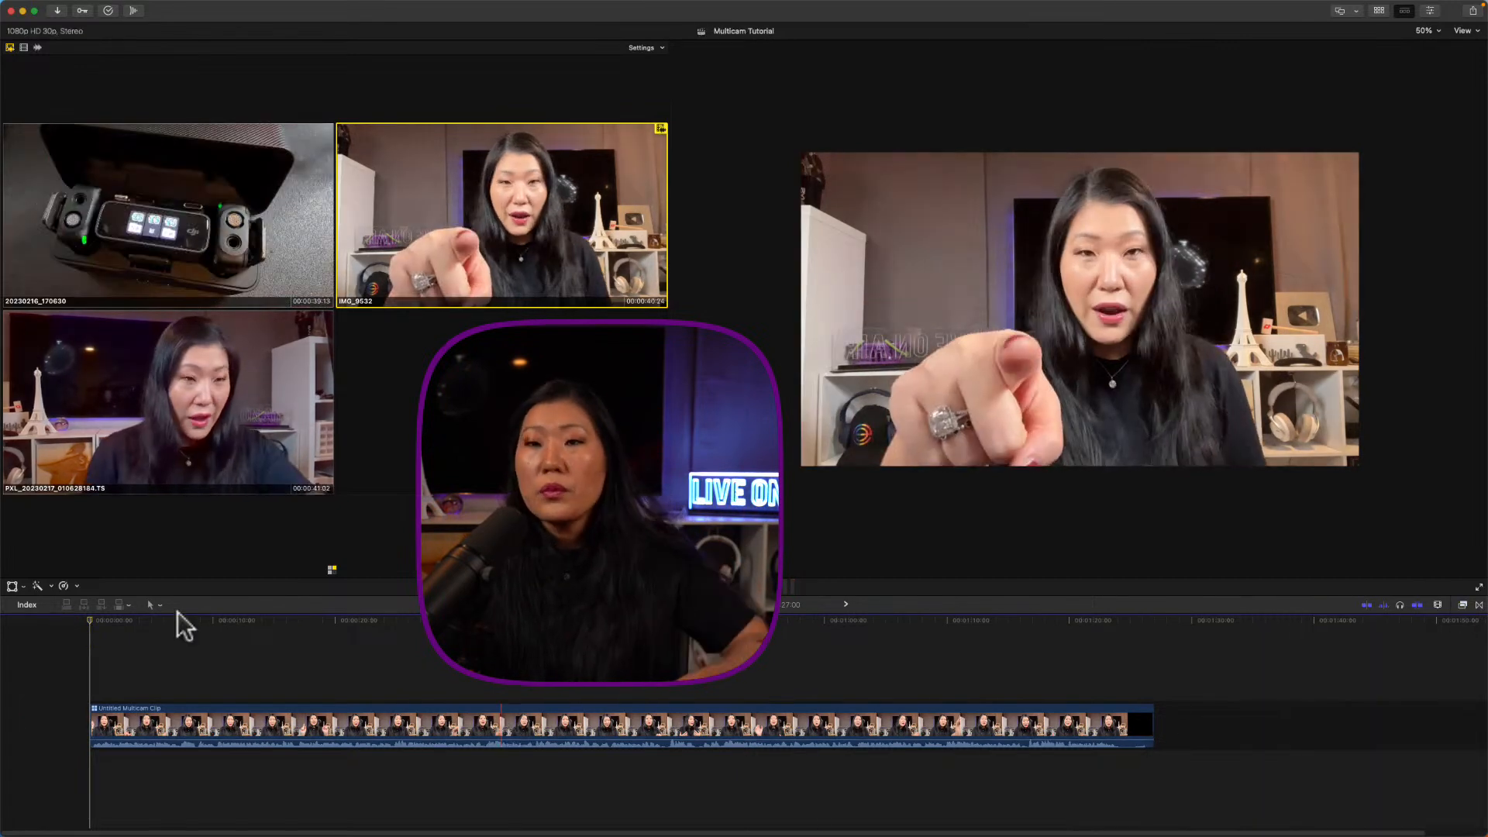
{"action": "key", "text": "shift+z"}
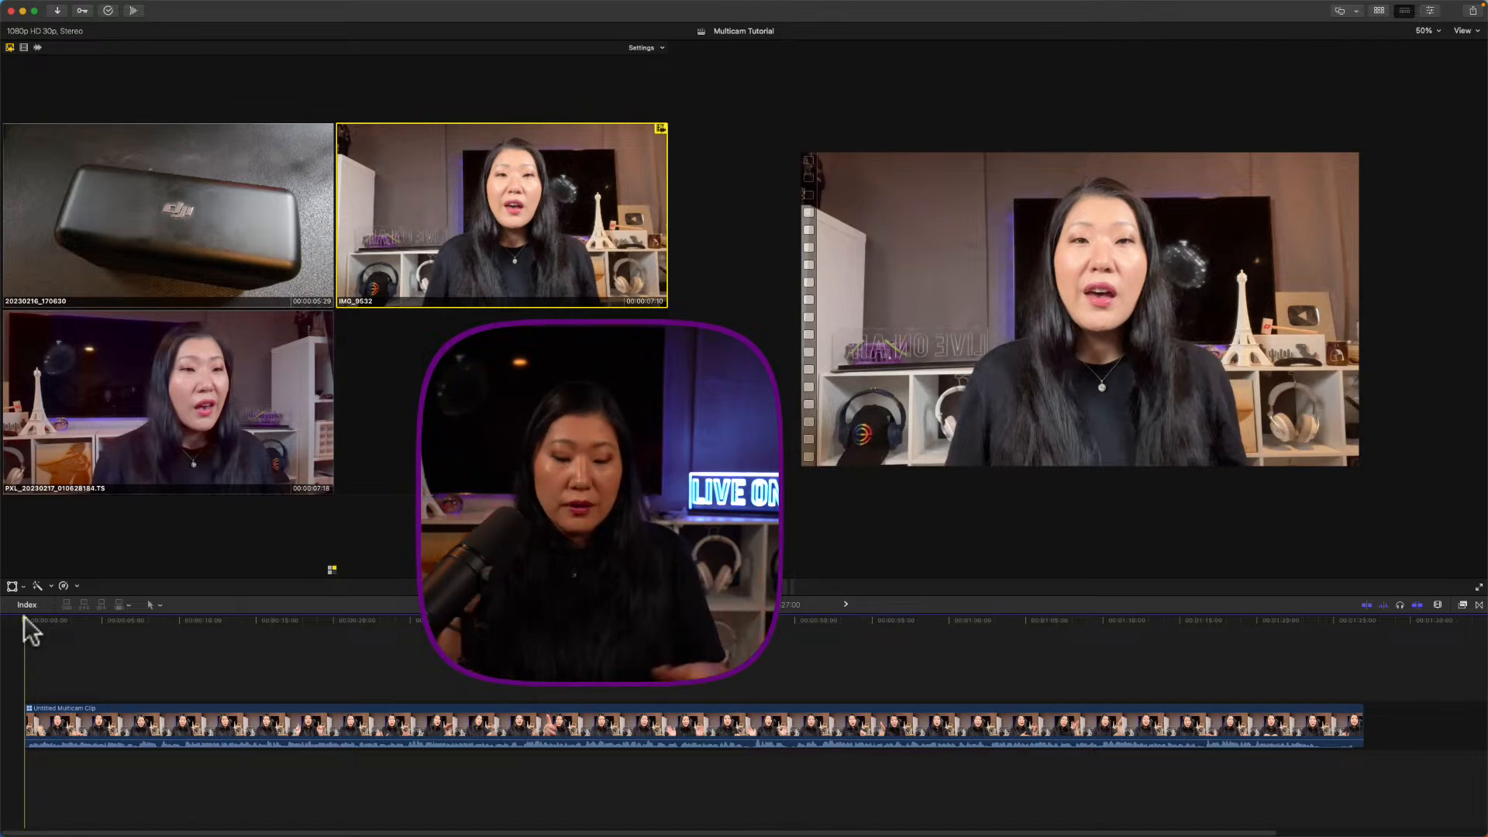
Step: Play the multicam clip and cut to angle 1, the DJI case close-up
{"action": "key", "text": "space"}
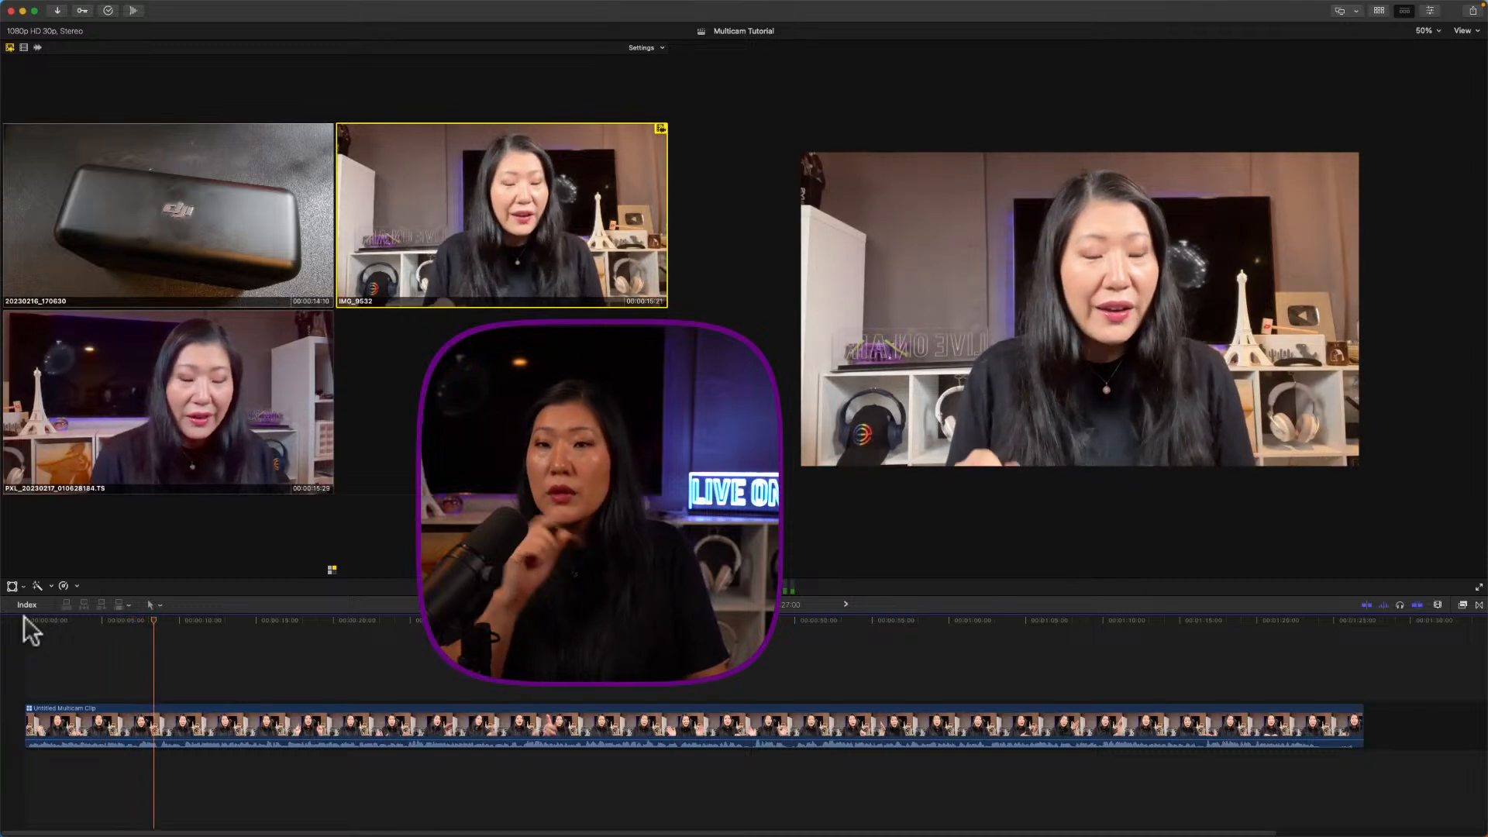
{"action": "left_click", "coordinate": [129, 621]}
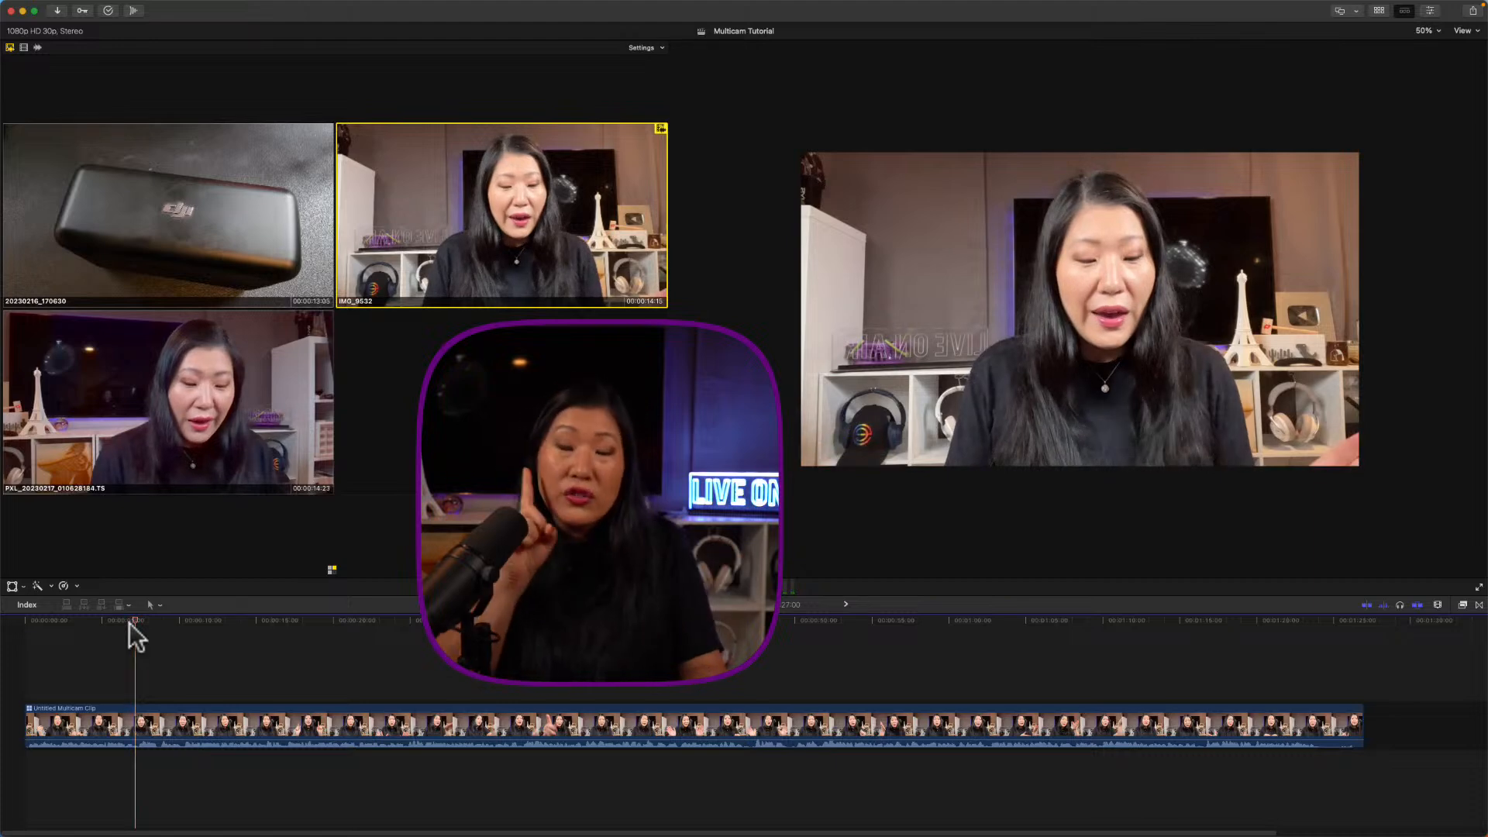
{"action": "key", "text": "1"}
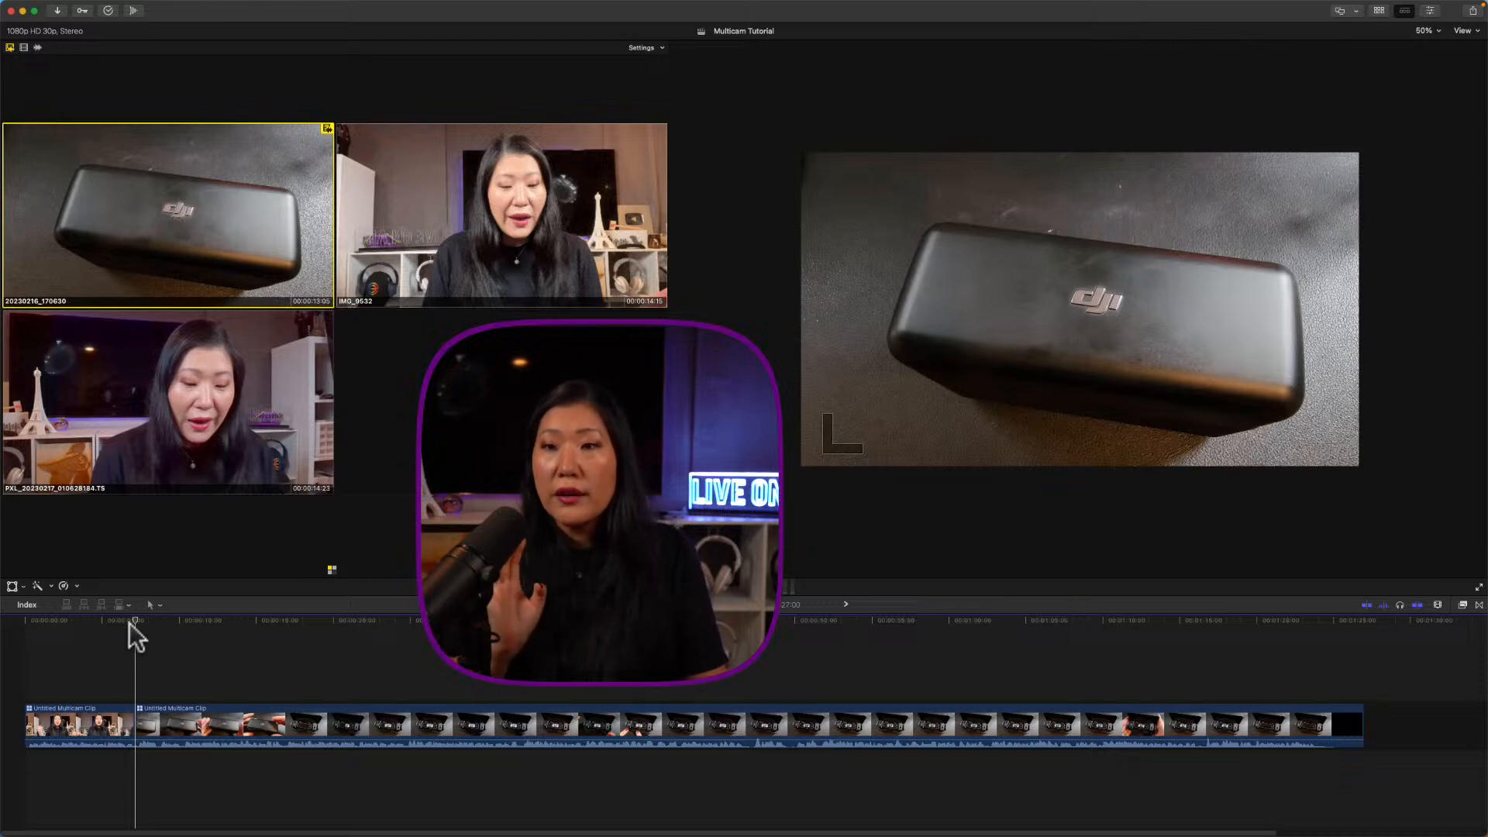
Step: Review the new cut, then cut to angle 3, the darker side angle, at a later point
{"action": "left_click_drag", "start_coordinate": [128, 621], "coordinate": [118, 623]}
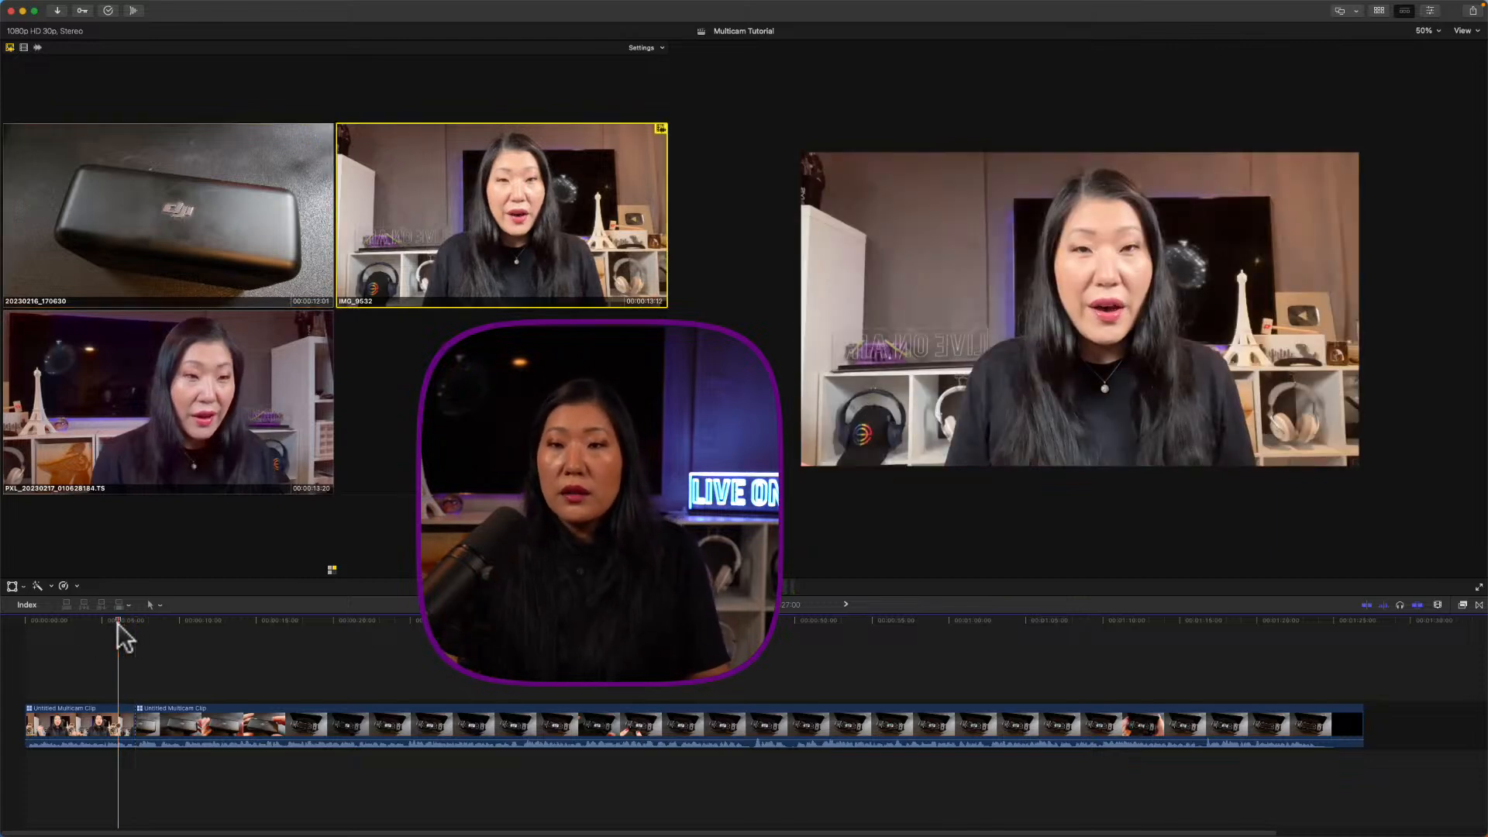
{"action": "key", "text": "space"}
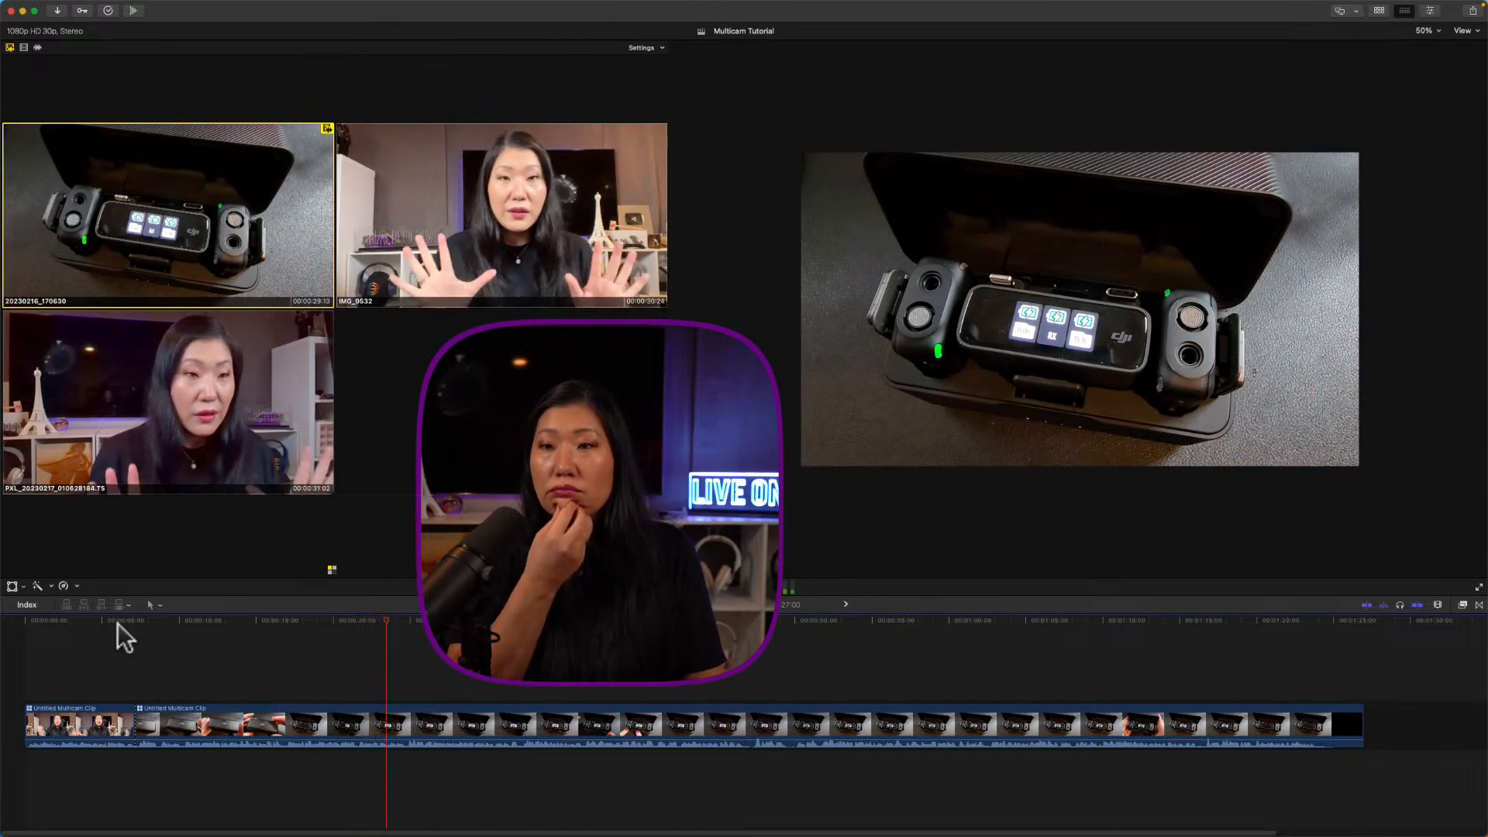
{"action": "key", "text": "space"}
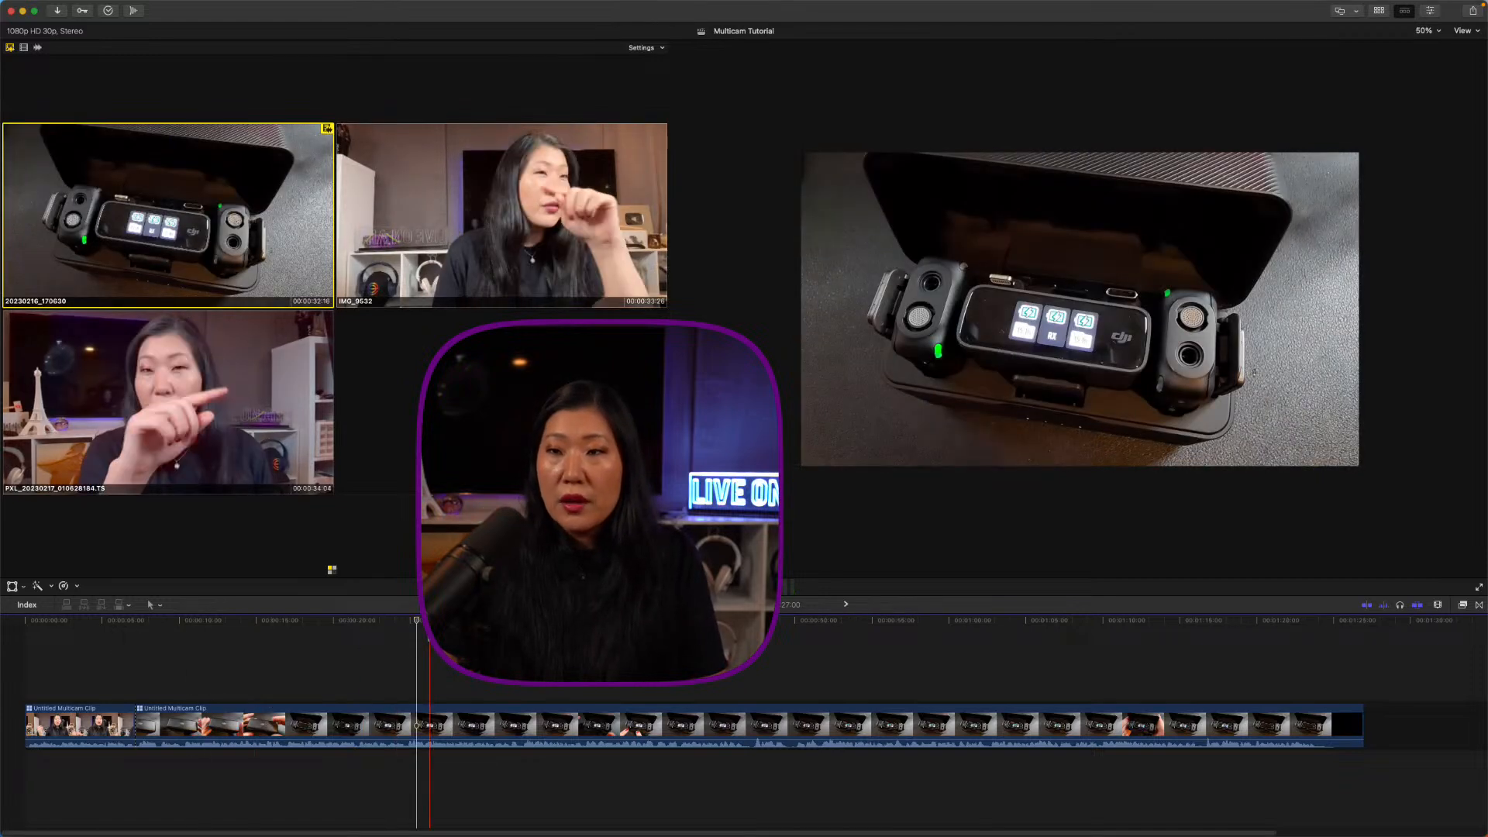
{"action": "left_click", "coordinate": [414, 620]}
{"action": "left_click_drag", "start_coordinate": [414, 620], "coordinate": [408, 620]}
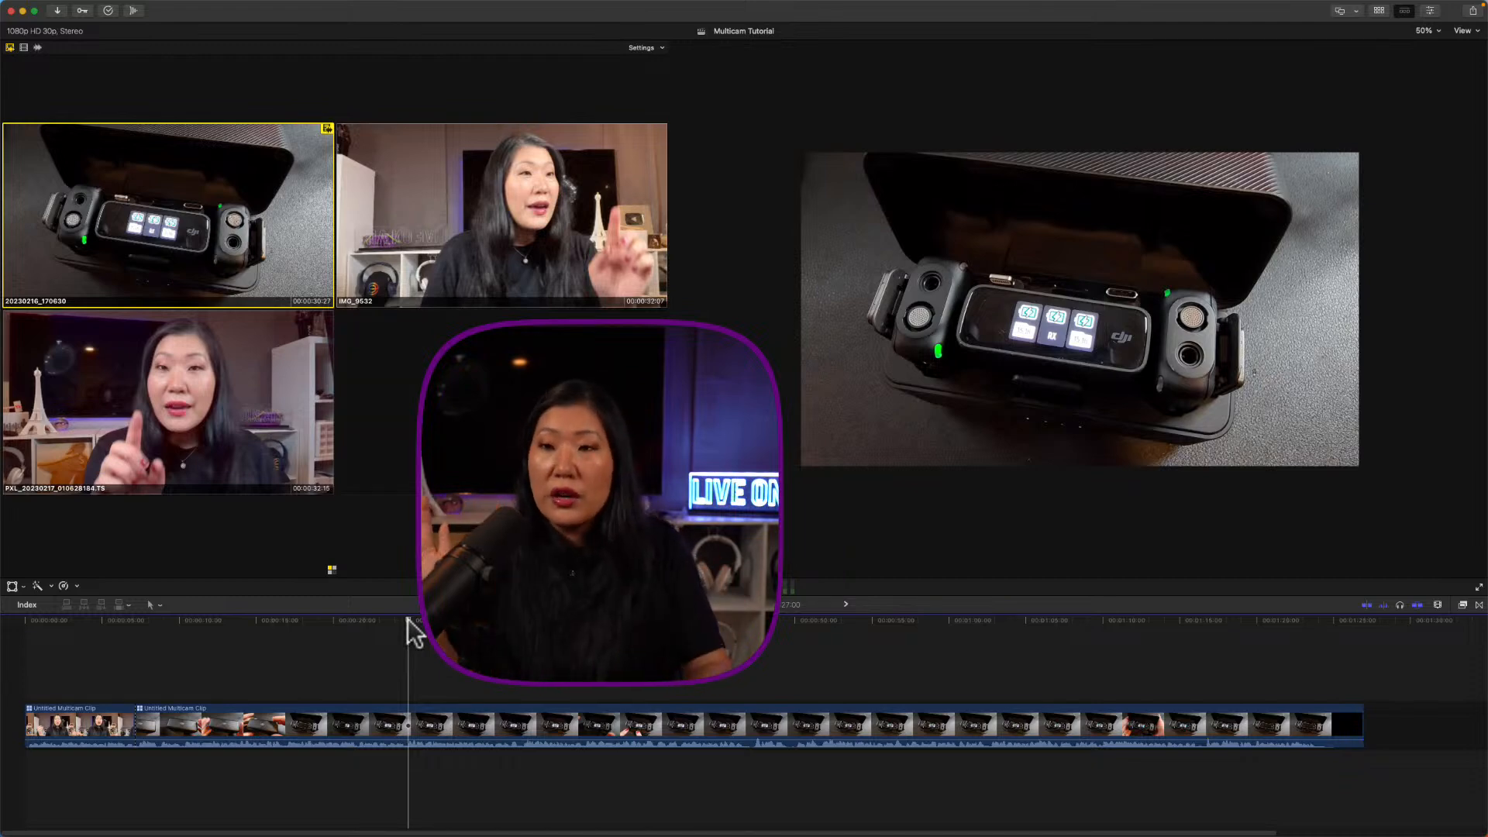
{"action": "key", "text": "3"}
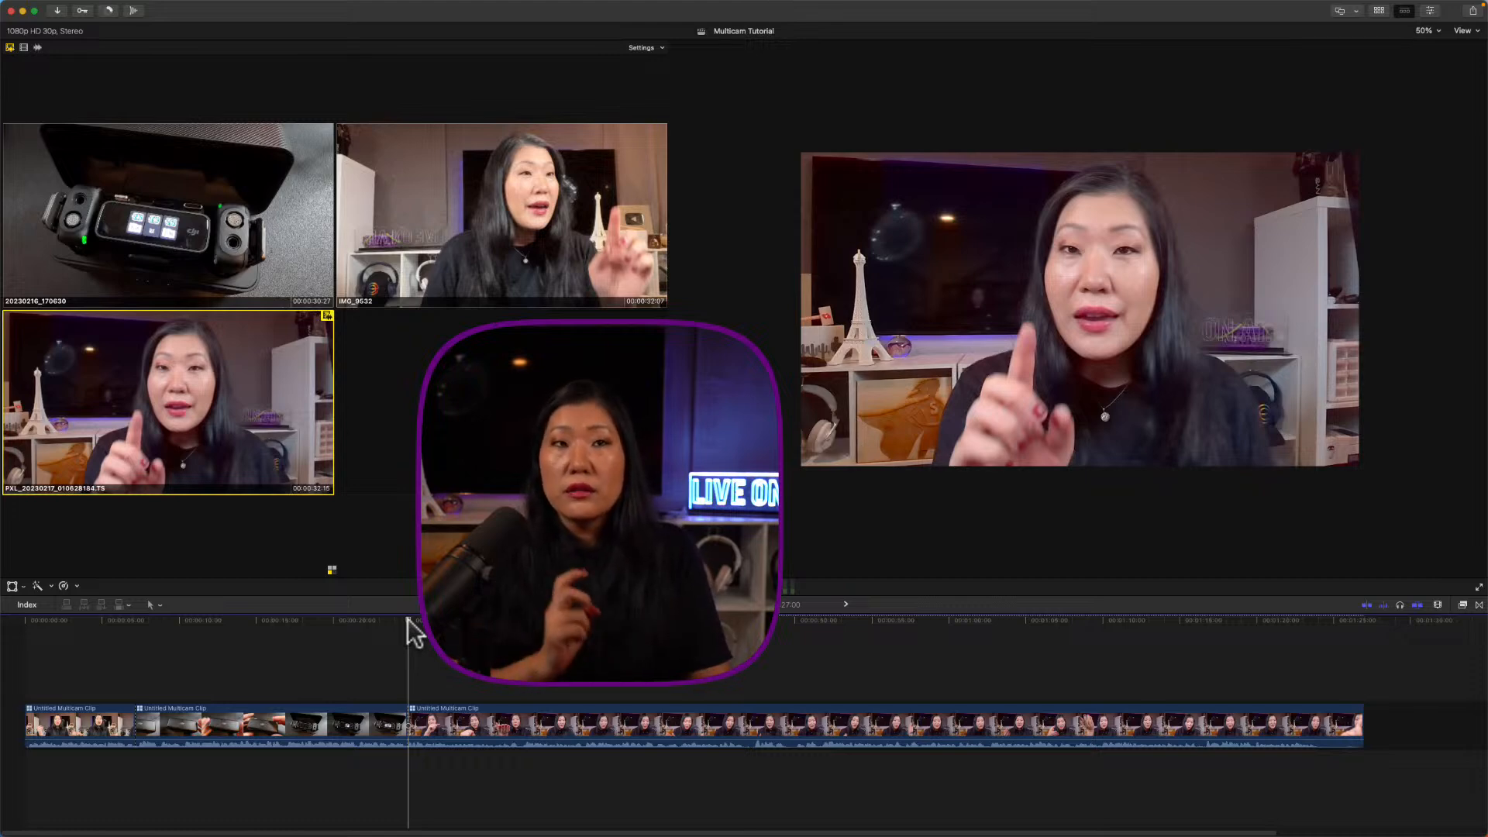
Step: During playback, live-cut to IMG_9532 (2), the DJI close-up (1), then IMG_9532 (2) again
{"action": "key", "text": "space"}
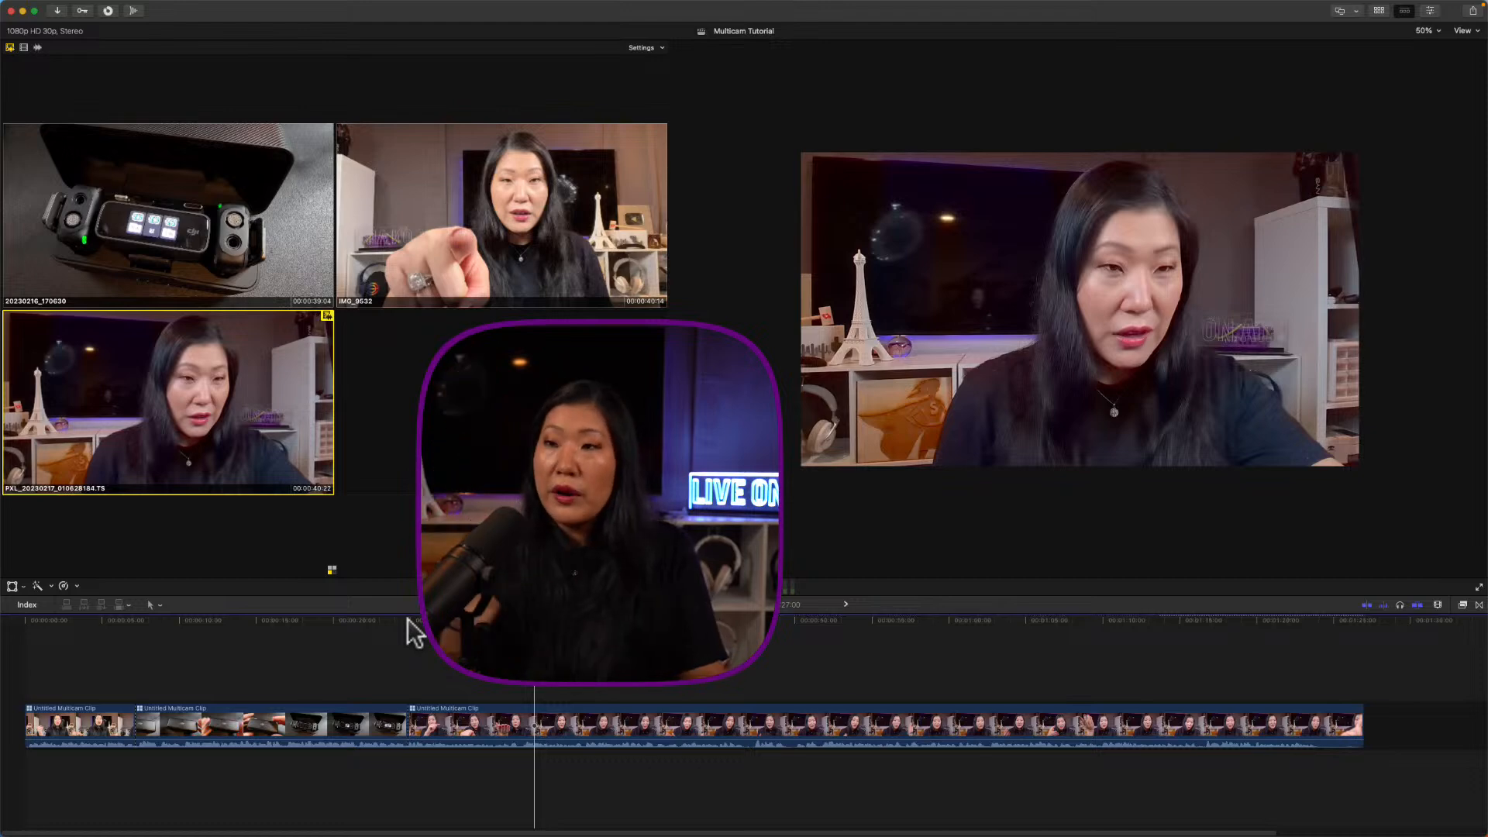
{"action": "key", "text": "space"}
{"action": "key", "text": "2"}
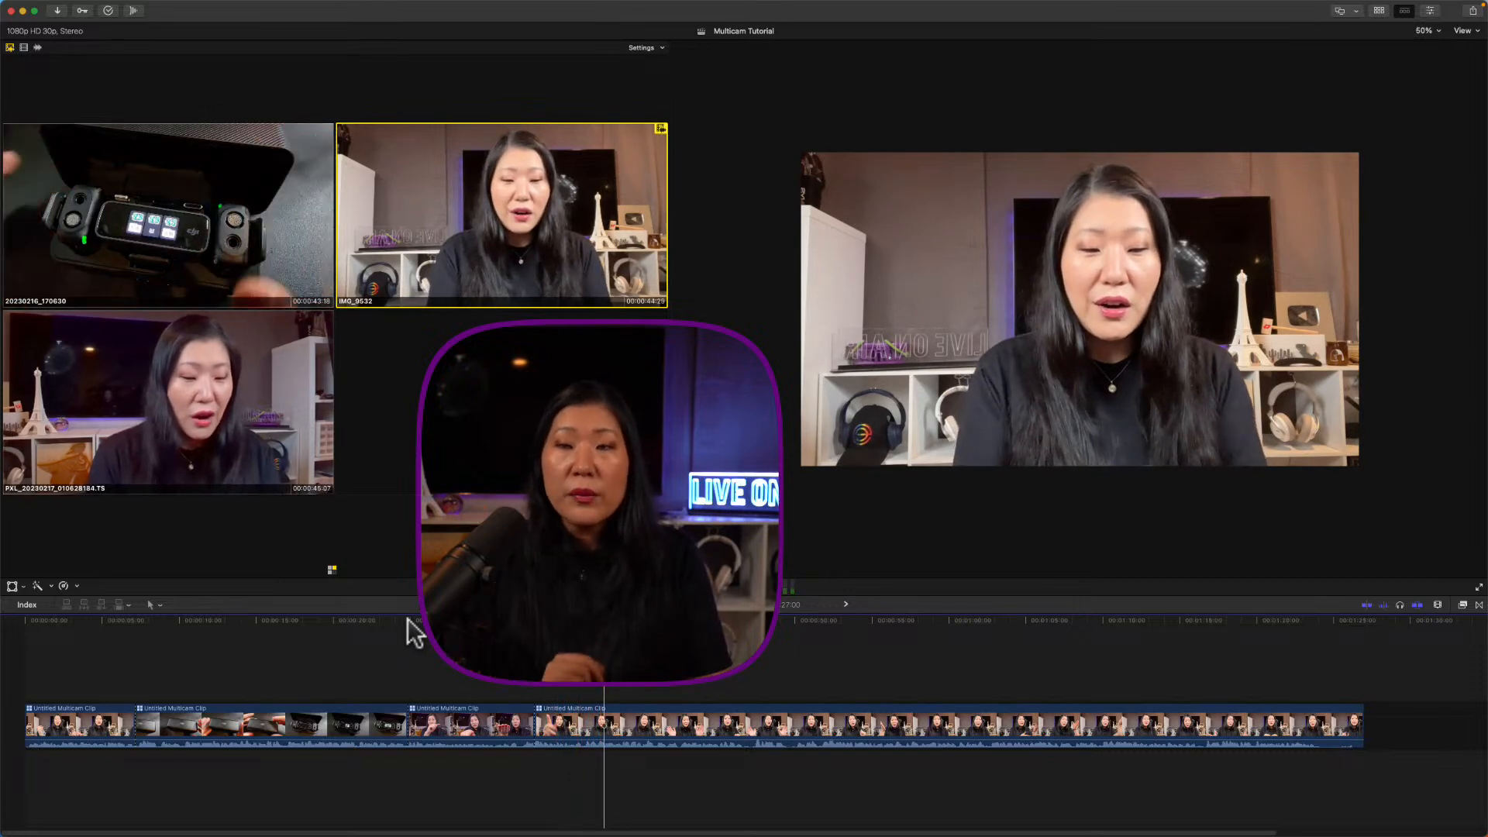
{"action": "key", "text": "1"}
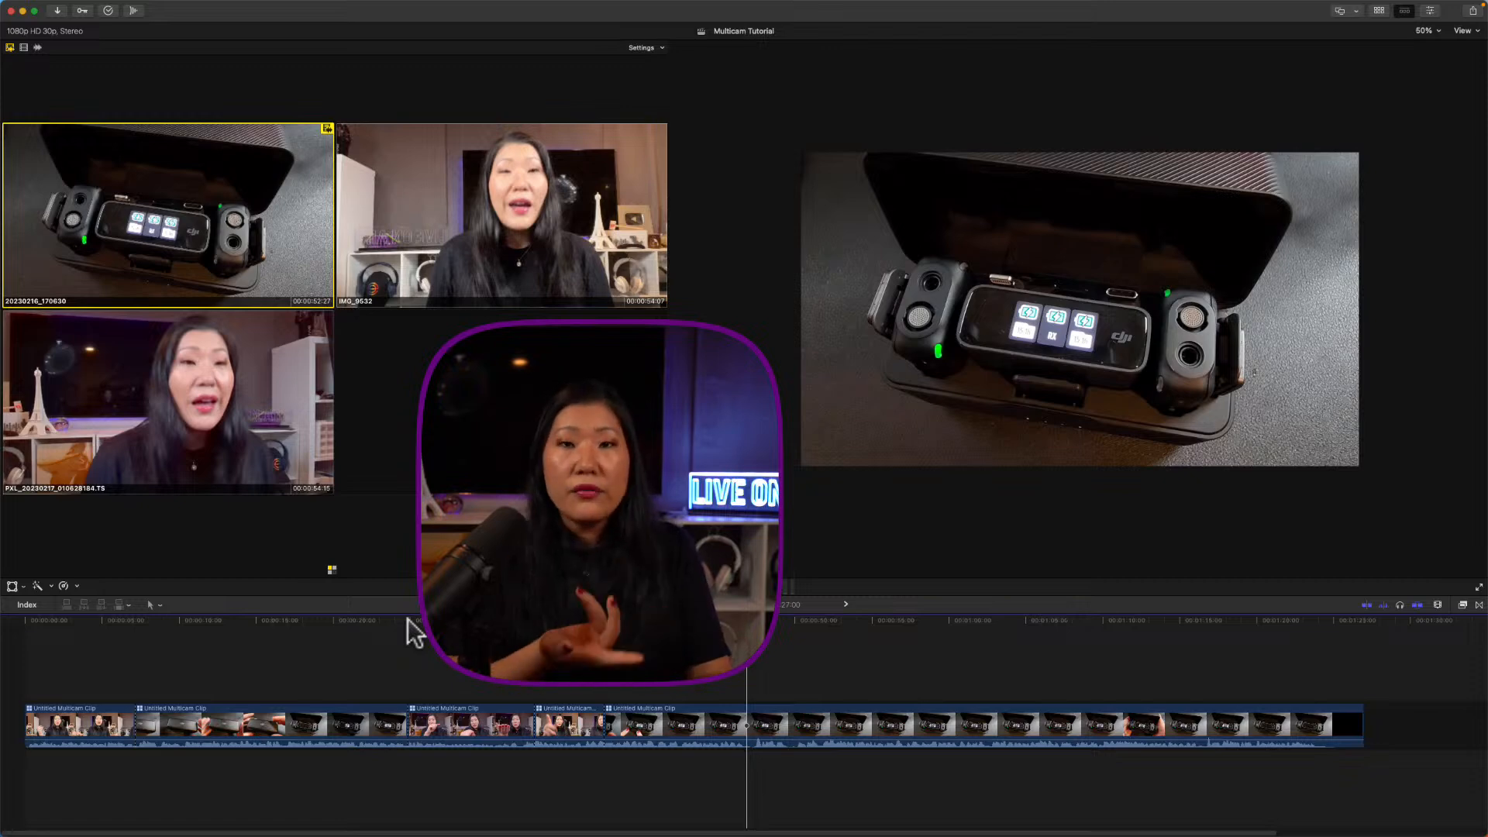
{"action": "key", "text": "2"}
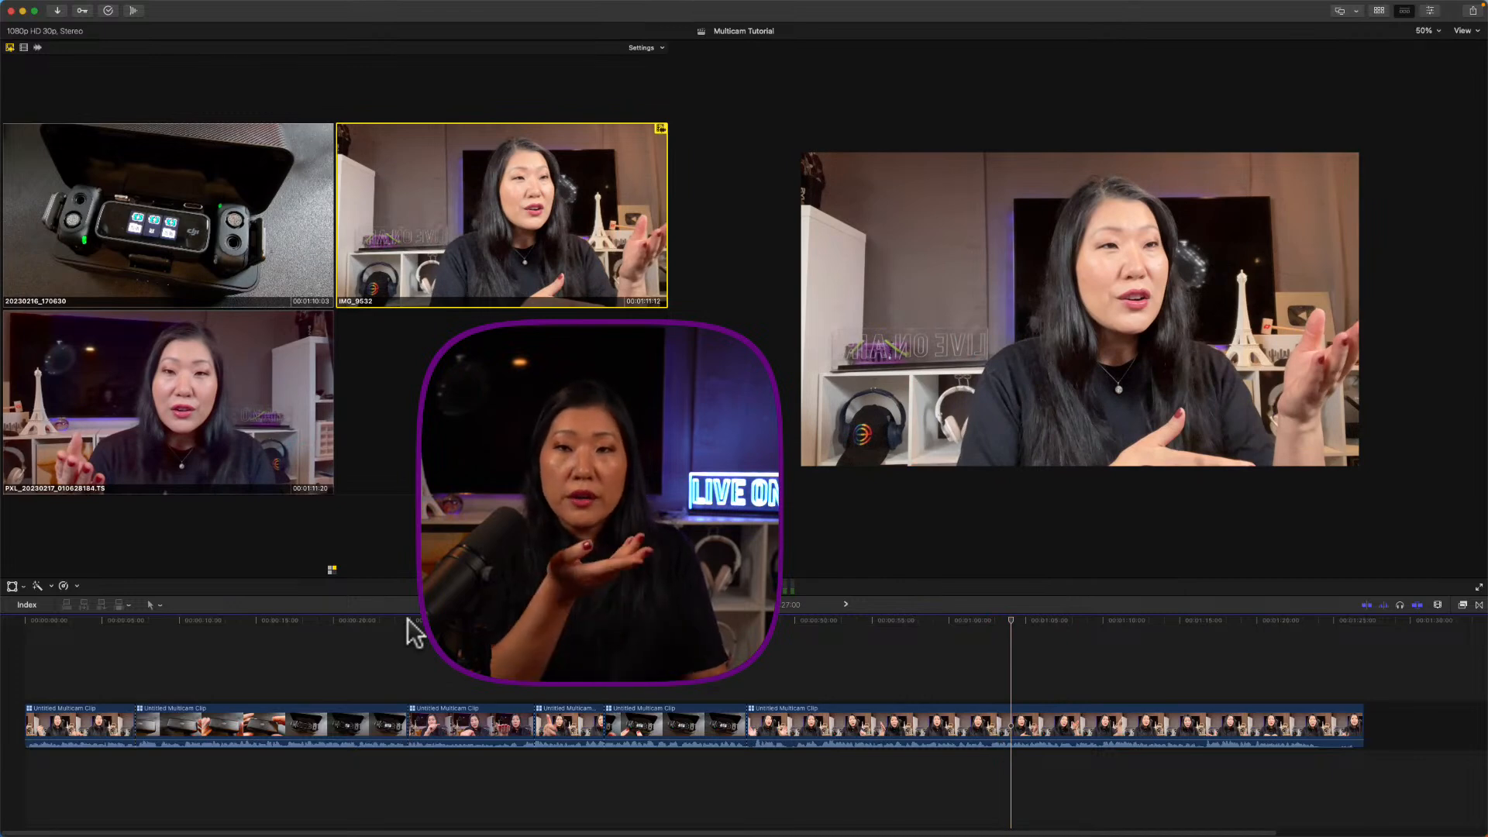
Step: Cut to the darker side angle (3), then the DJI close-up (1), then IMG_9532 (2), pausing between switches
{"action": "key", "text": "3"}
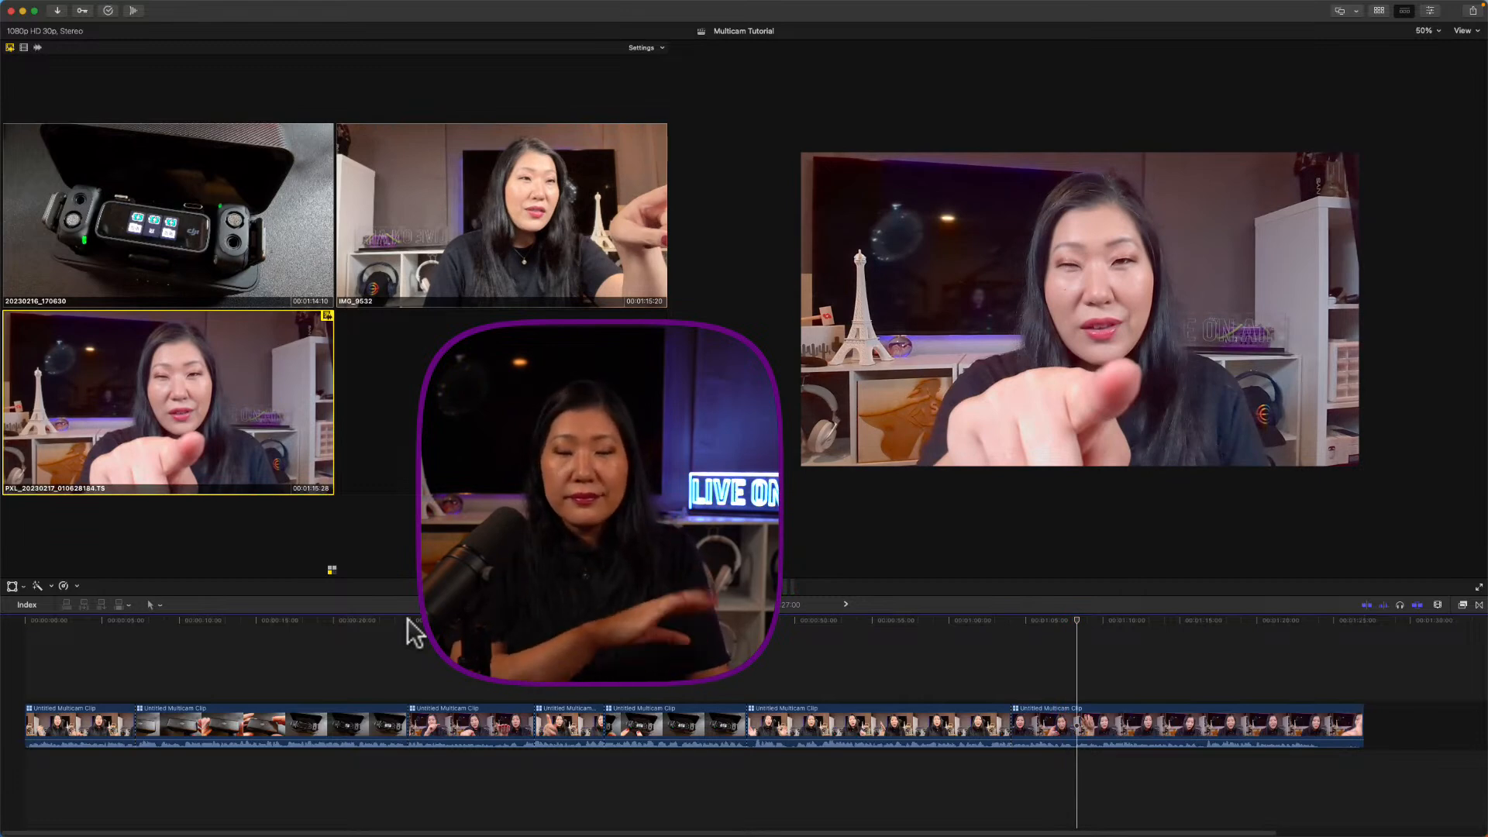
{"action": "key", "text": "space"}
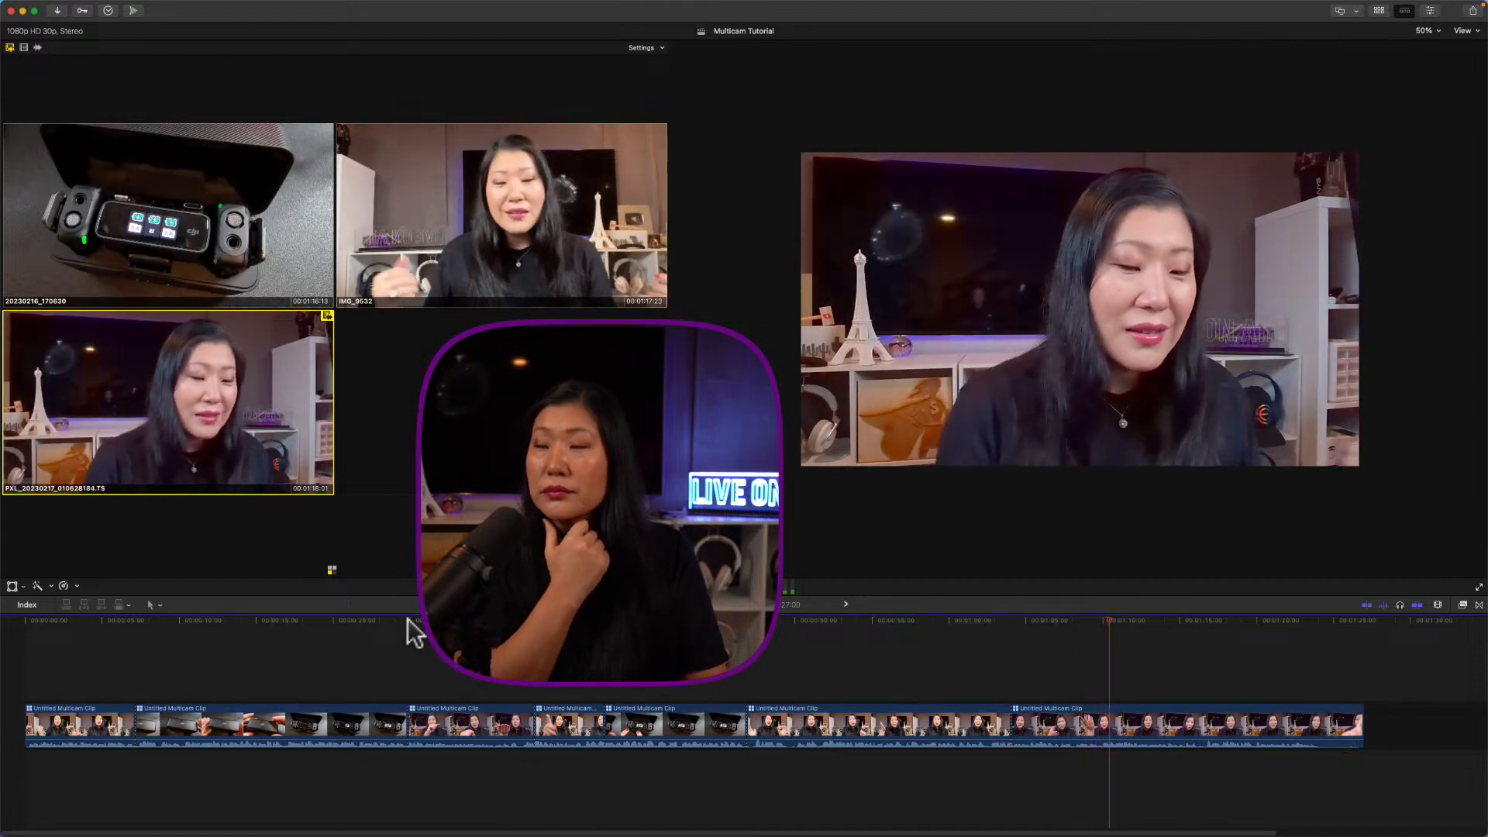
{"action": "key", "text": "space"}
{"action": "key", "text": "1"}
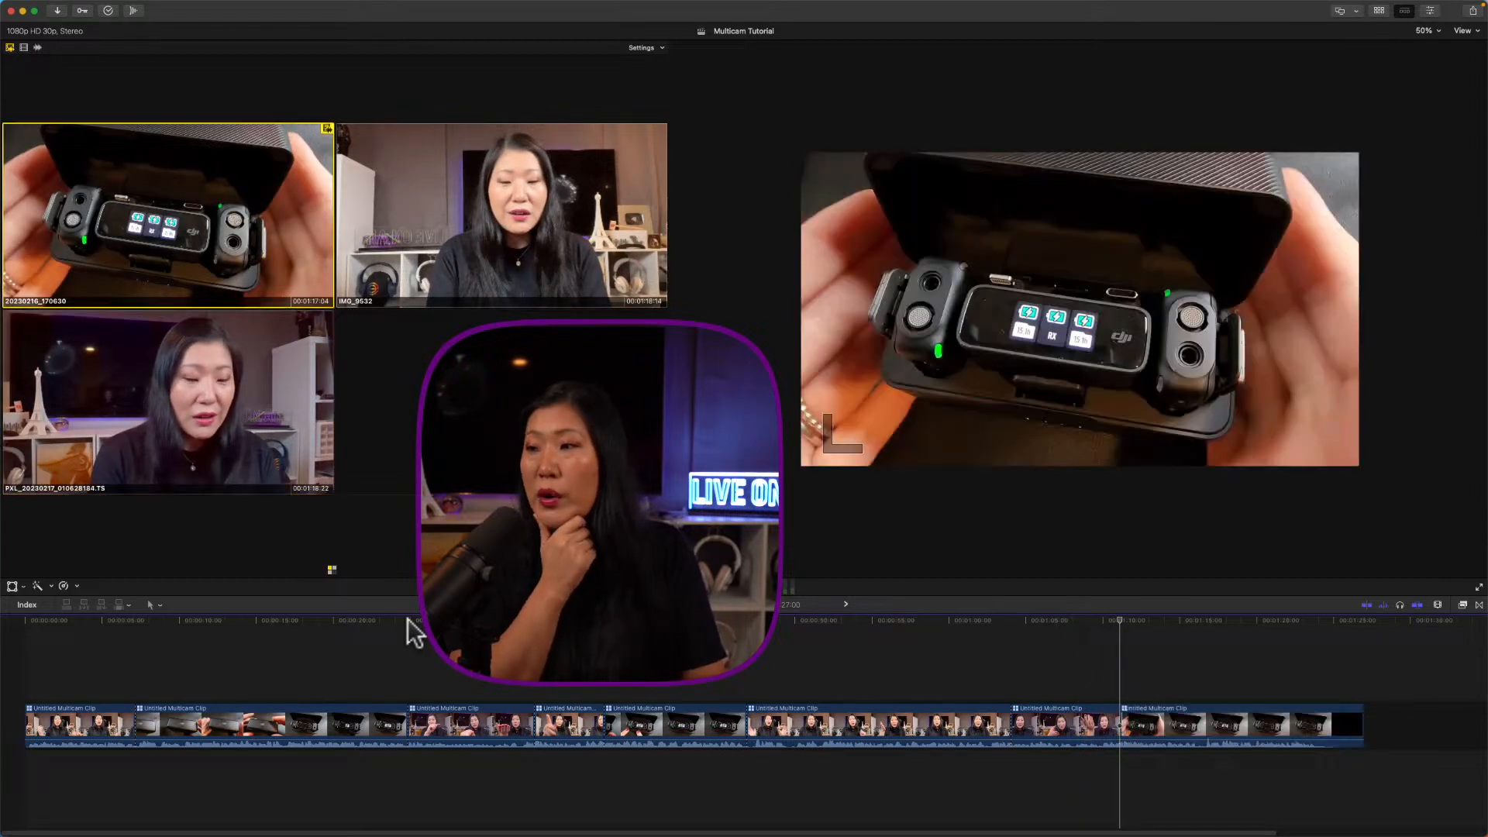
{"action": "key", "text": "space"}
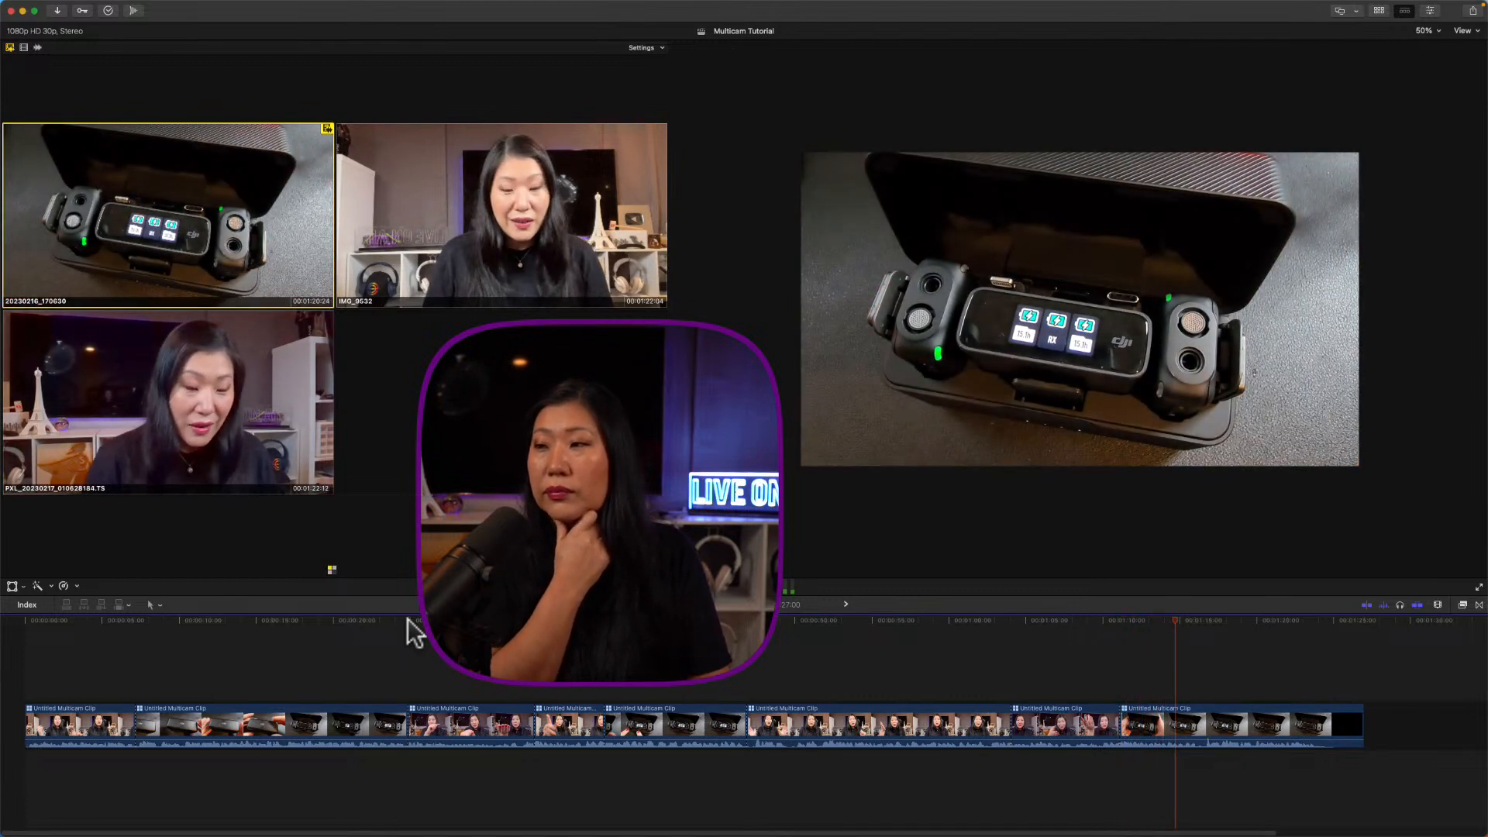
{"action": "key", "text": "space"}
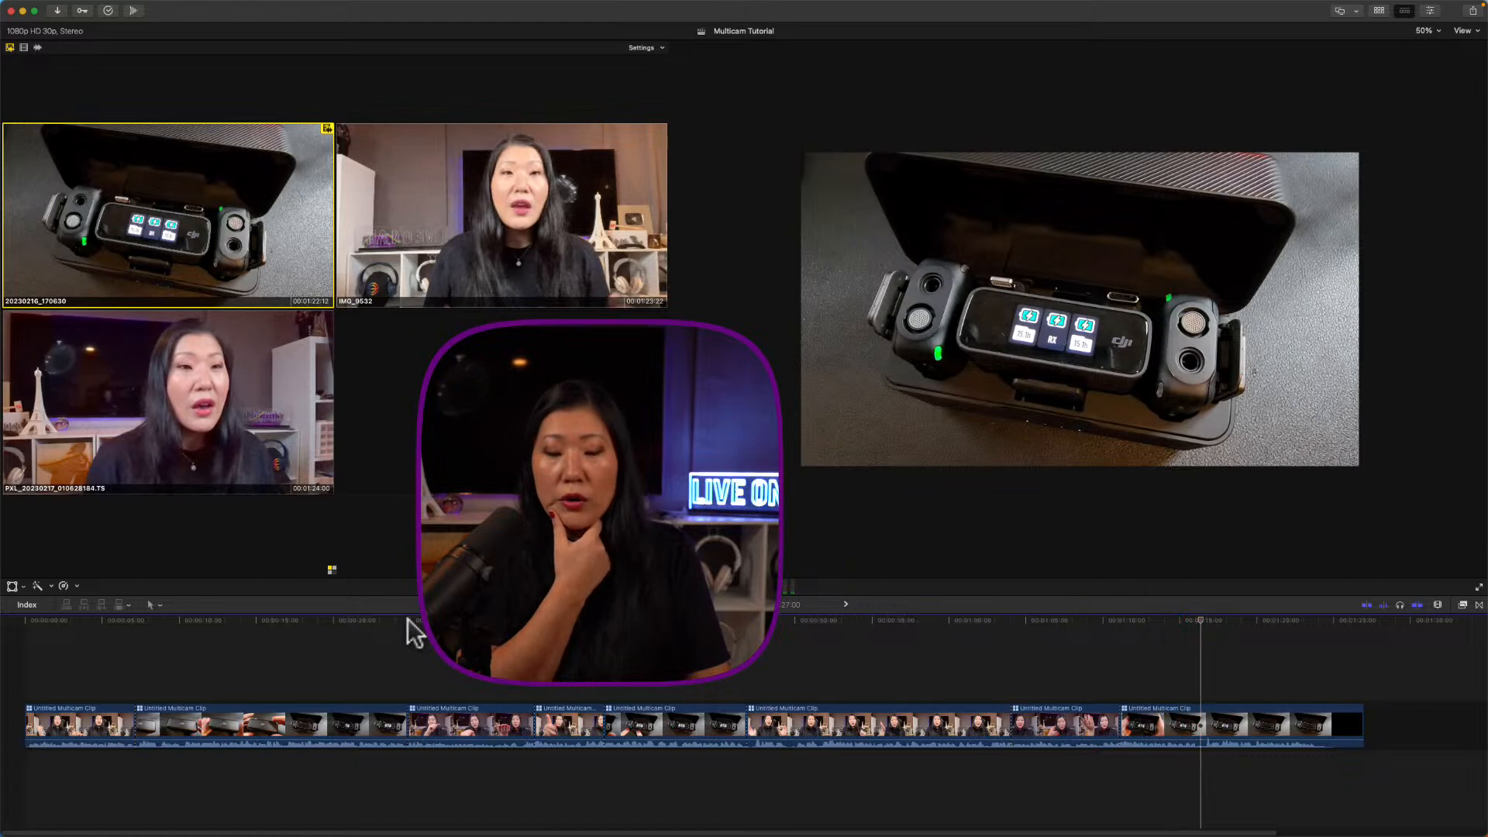
{"action": "key", "text": "2"}
{"action": "key", "text": "space"}
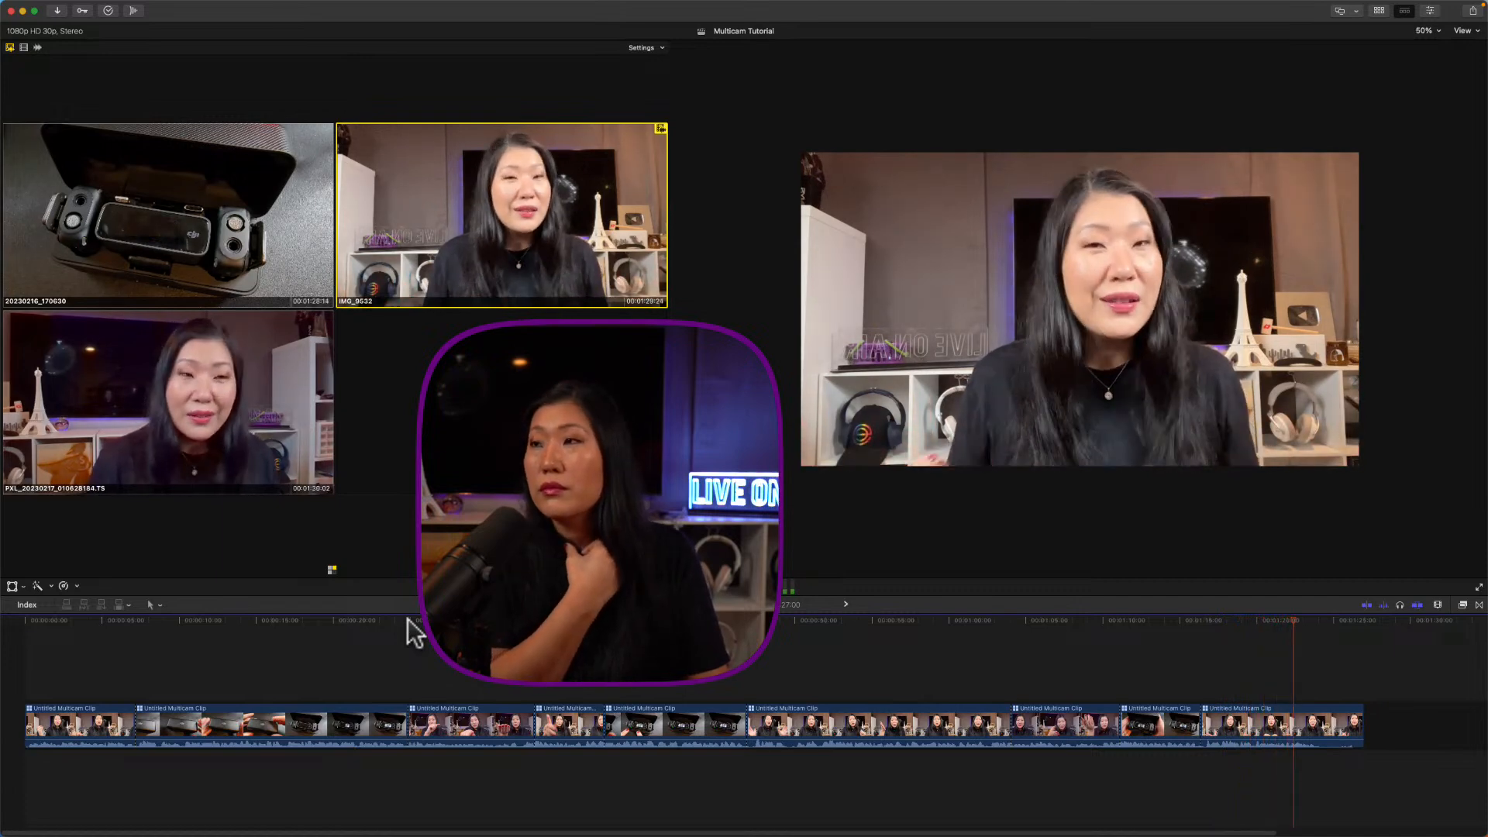
{"action": "key", "text": "space"}
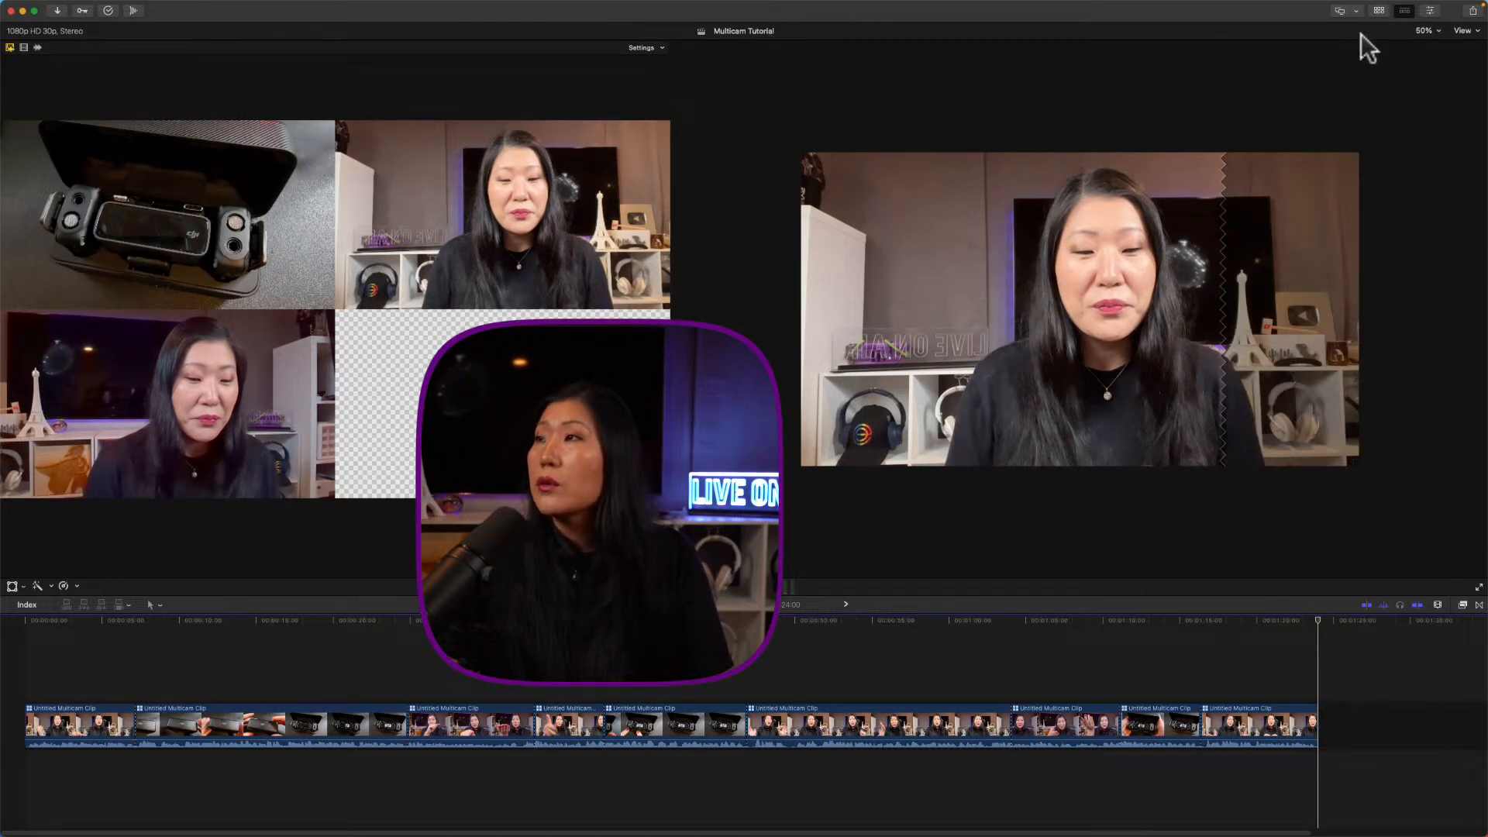
Step: Hide the Angle Viewer, set the viewer zoom to Fit, and move the playhead to the timeline start
{"action": "left_click", "coordinate": [1463, 32]}
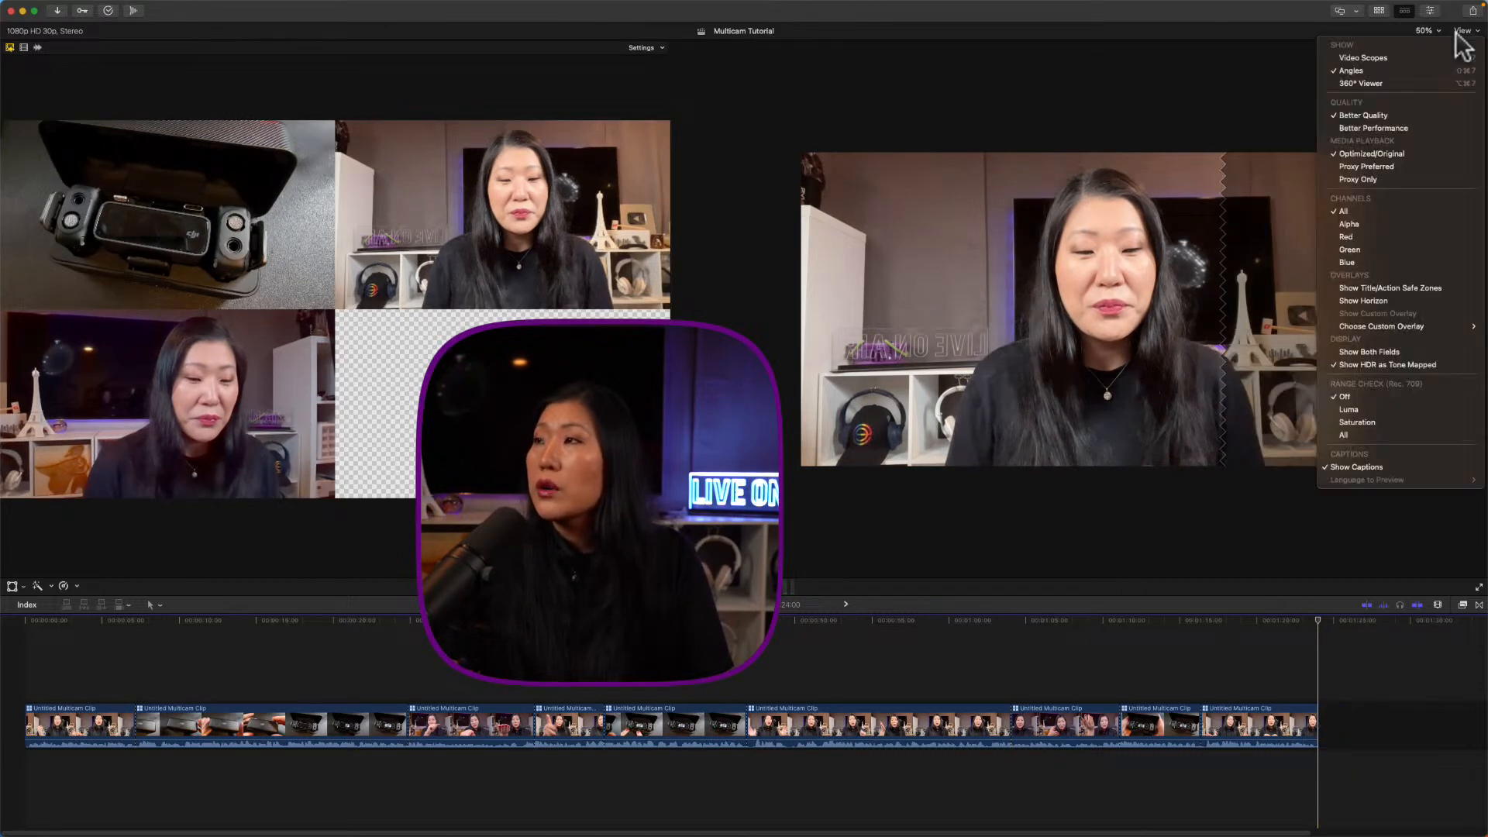
{"action": "left_click", "coordinate": [1382, 69]}
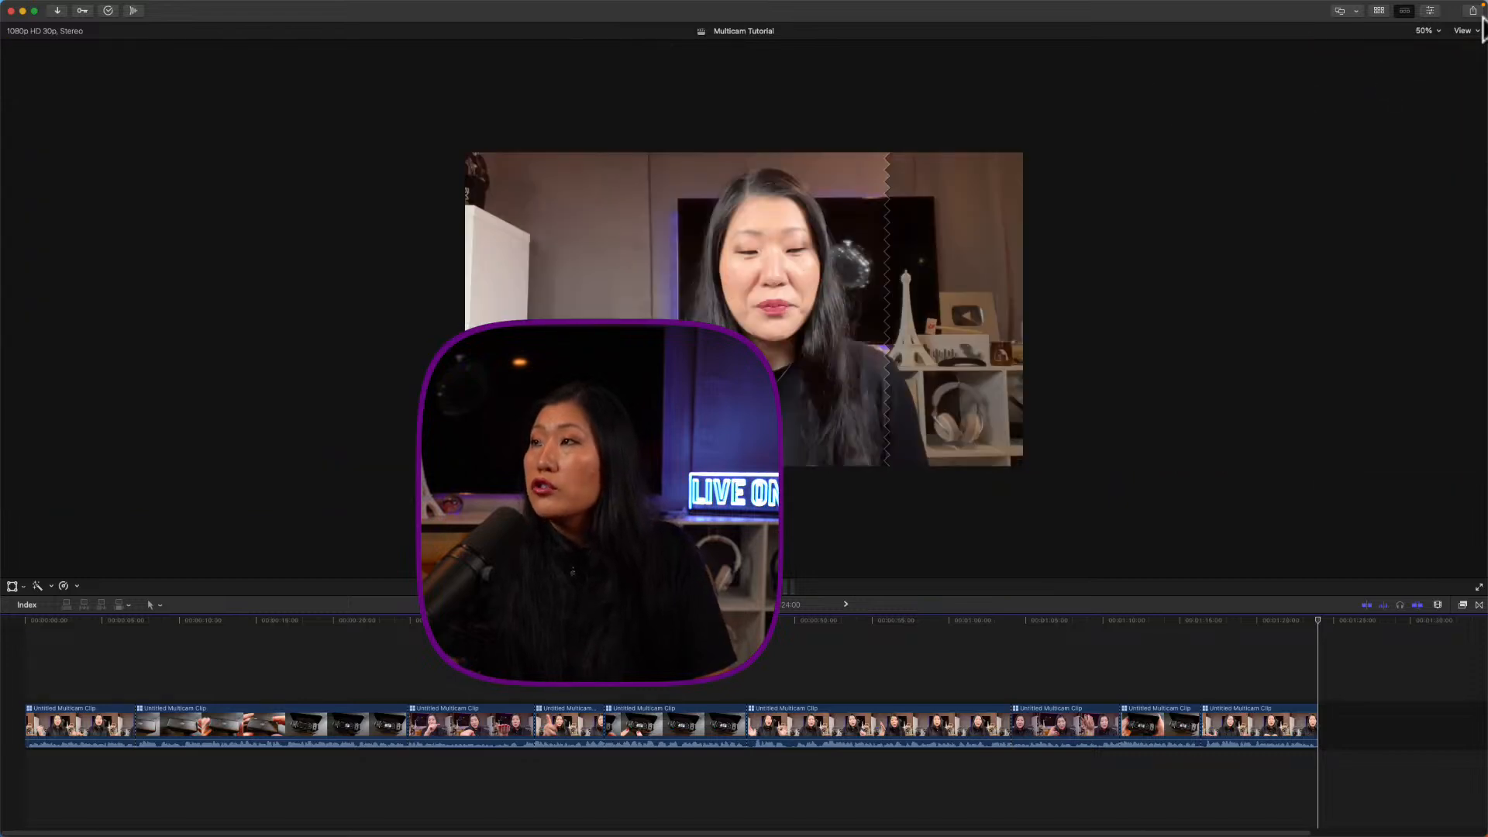
{"action": "left_click", "coordinate": [1424, 31]}
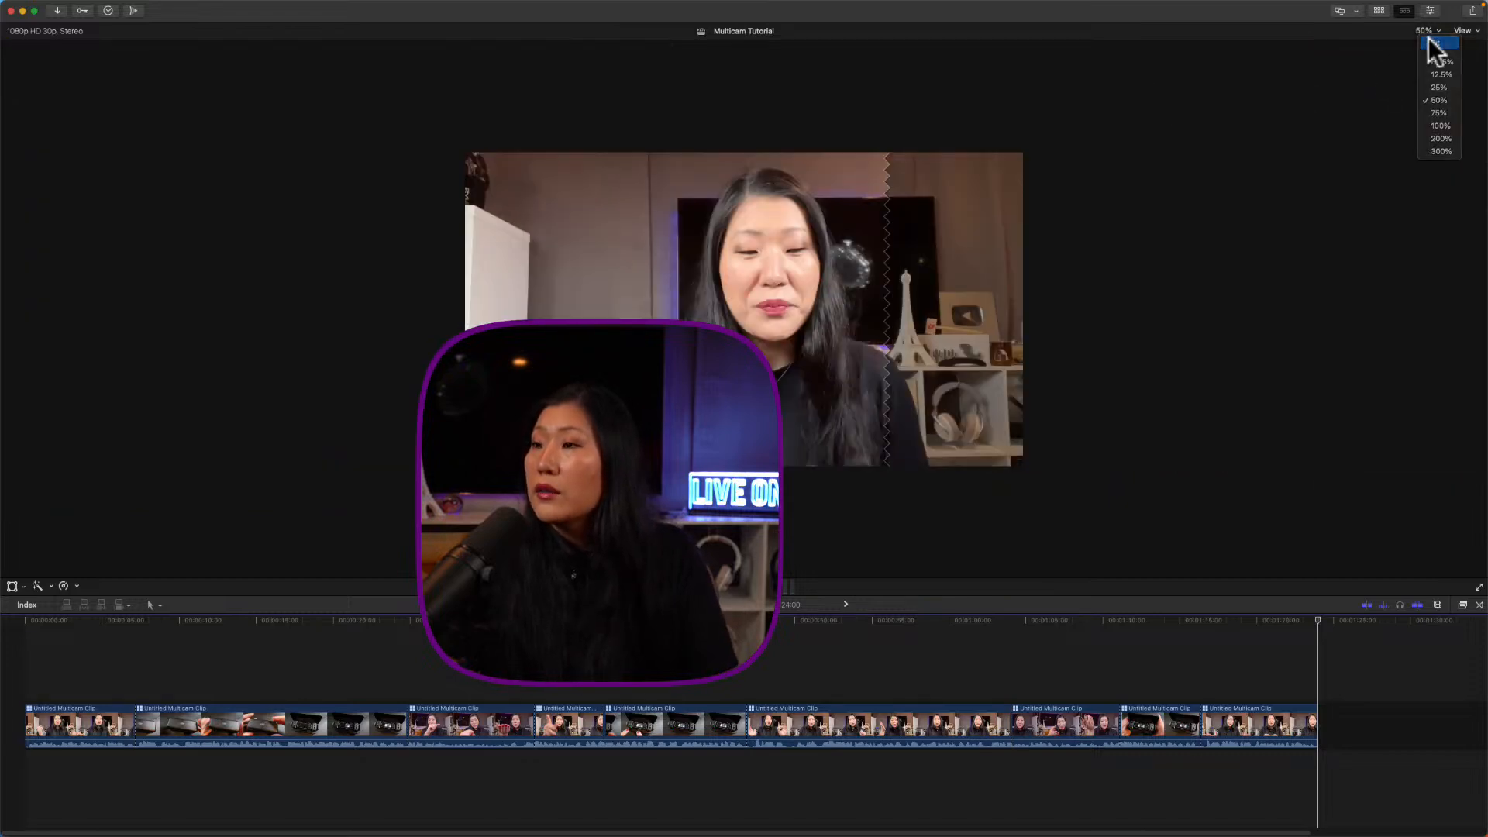
{"action": "left_click", "coordinate": [1430, 40]}
{"action": "left_click", "coordinate": [149, 647]}
{"action": "left_click", "coordinate": [30, 634]}
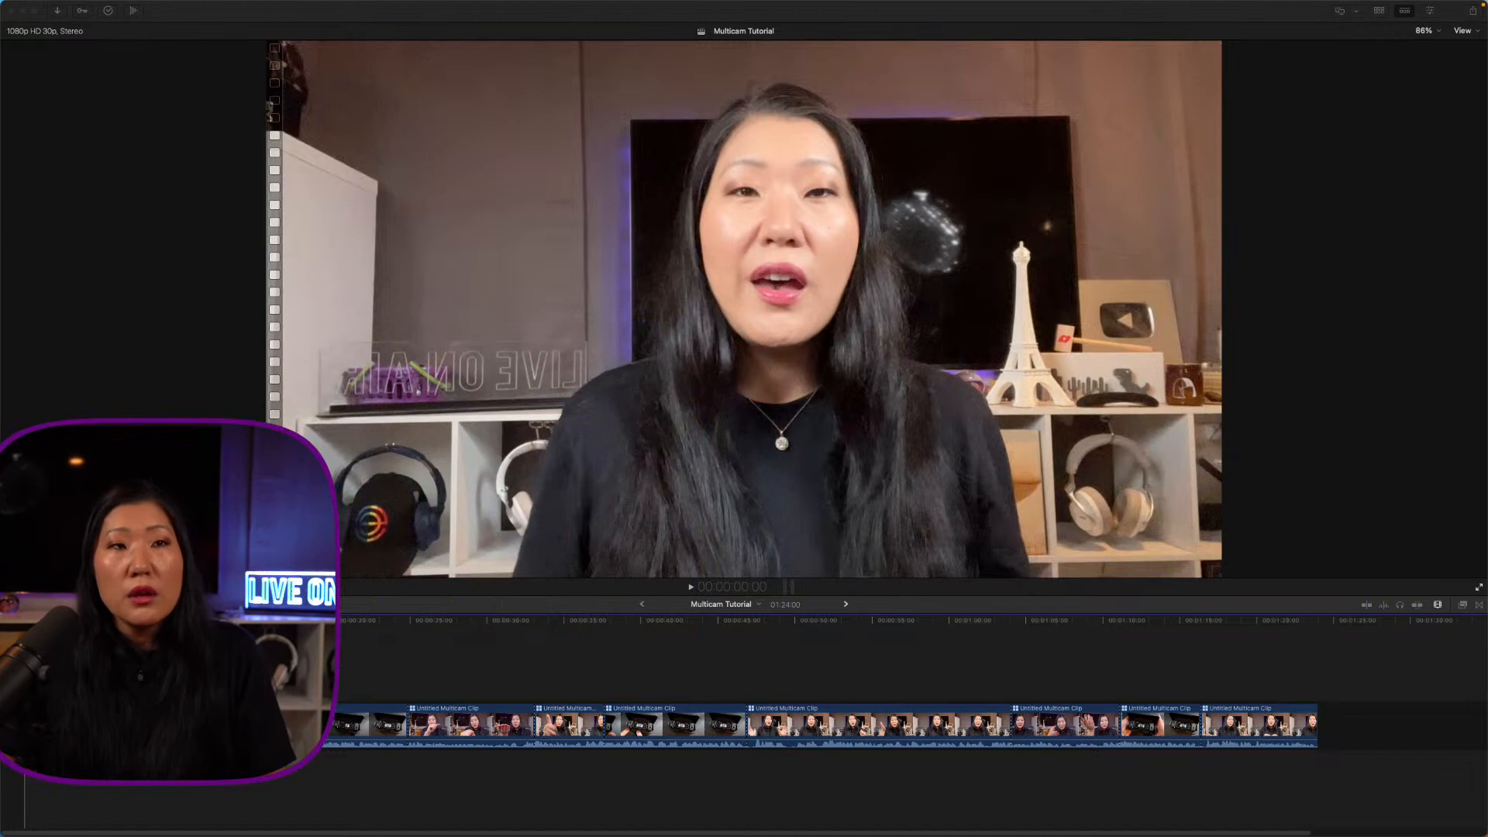
Step: Play the edited multicam sequence from the start, then stop near the end
{"action": "key", "text": "super+Tab"}
{"action": "key", "text": "space"}
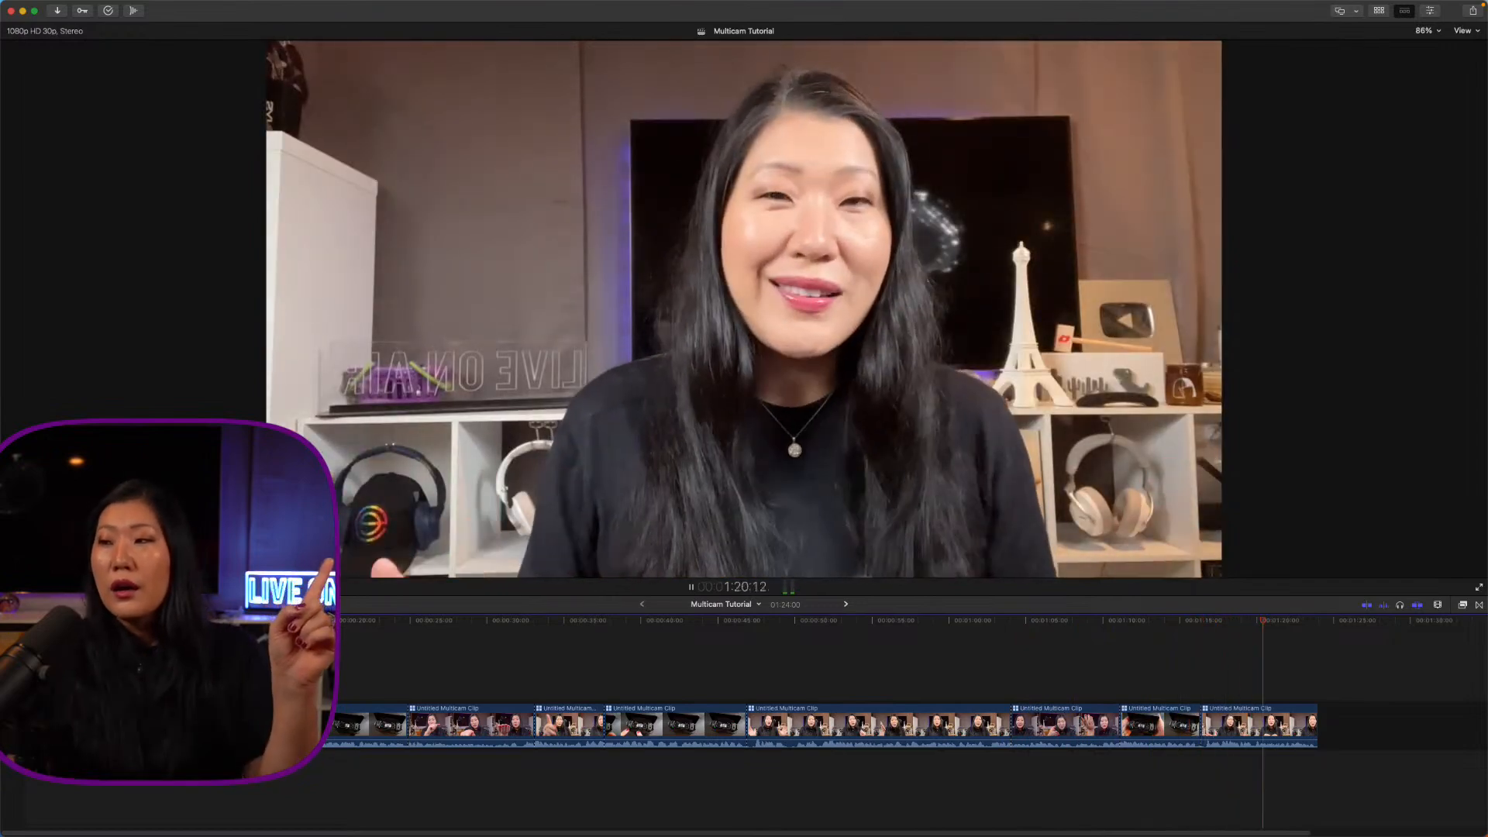
{"action": "key", "text": "space"}
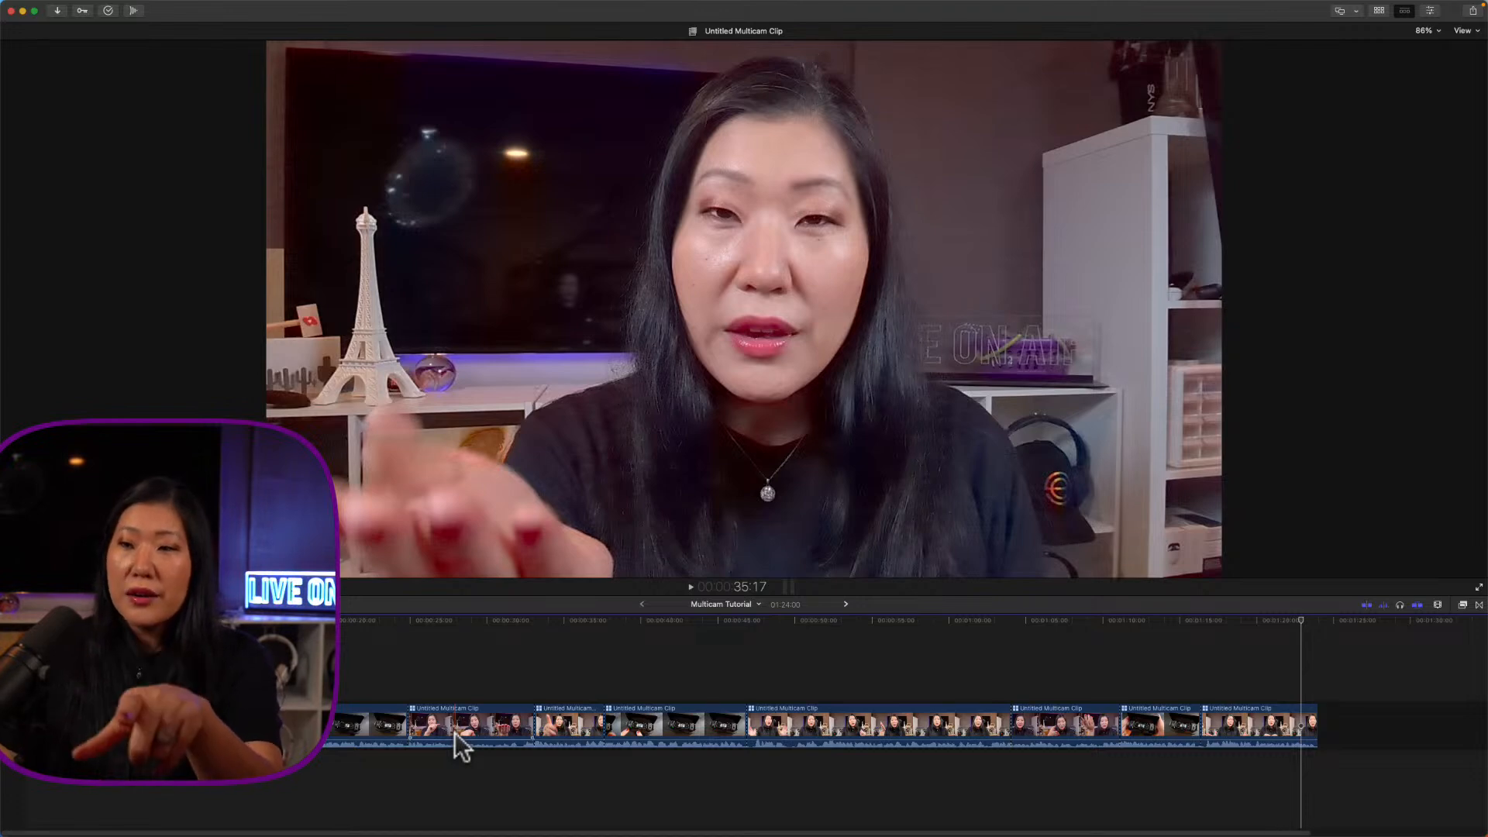
Step: Open the Untitled Multicam Clip in the angle editor to show its three camera tracks
{"action": "left_click", "coordinate": [454, 720]}
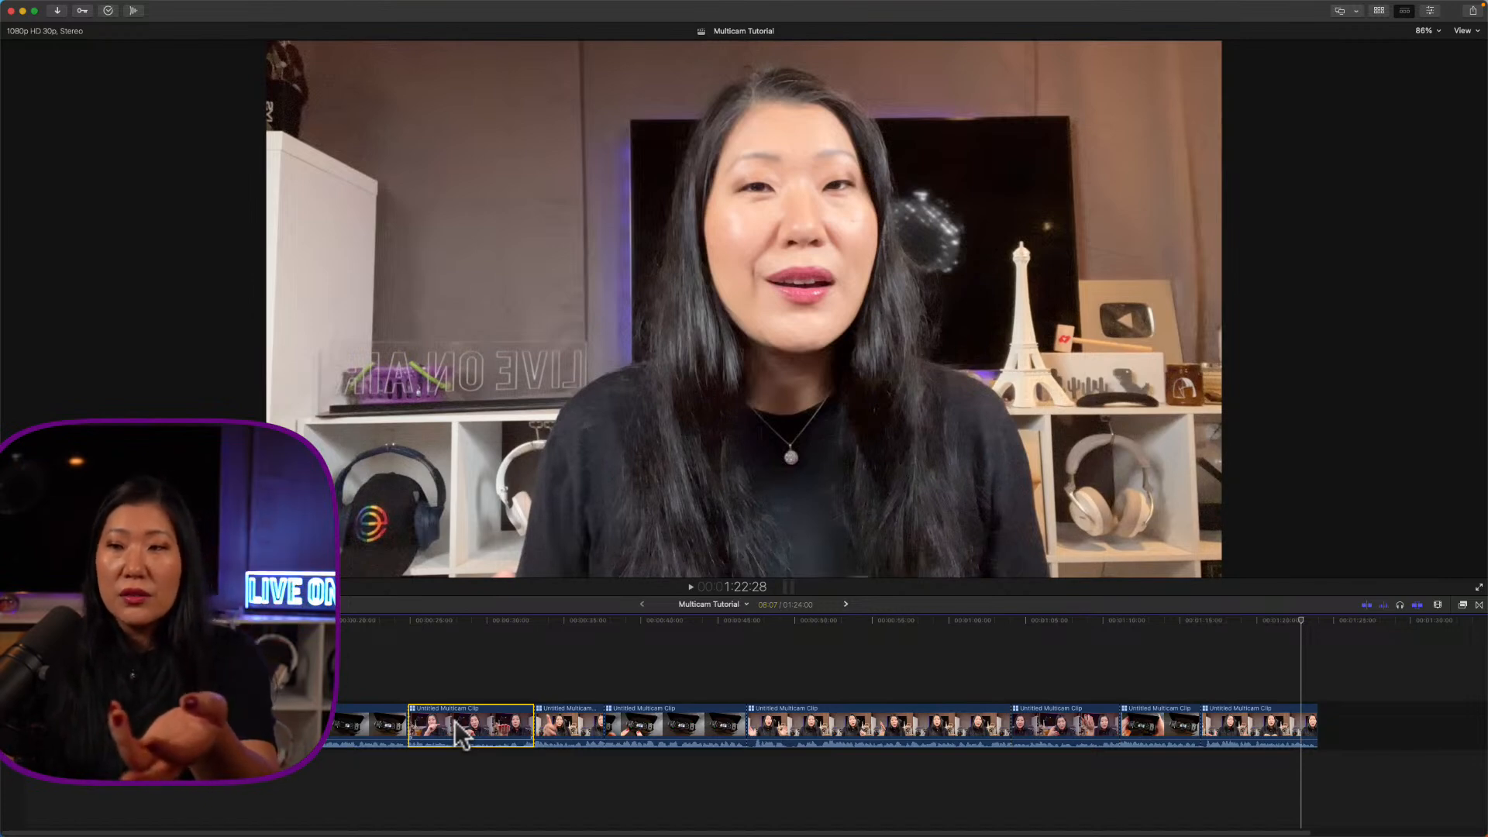
{"action": "double_click", "coordinate": [454, 720]}
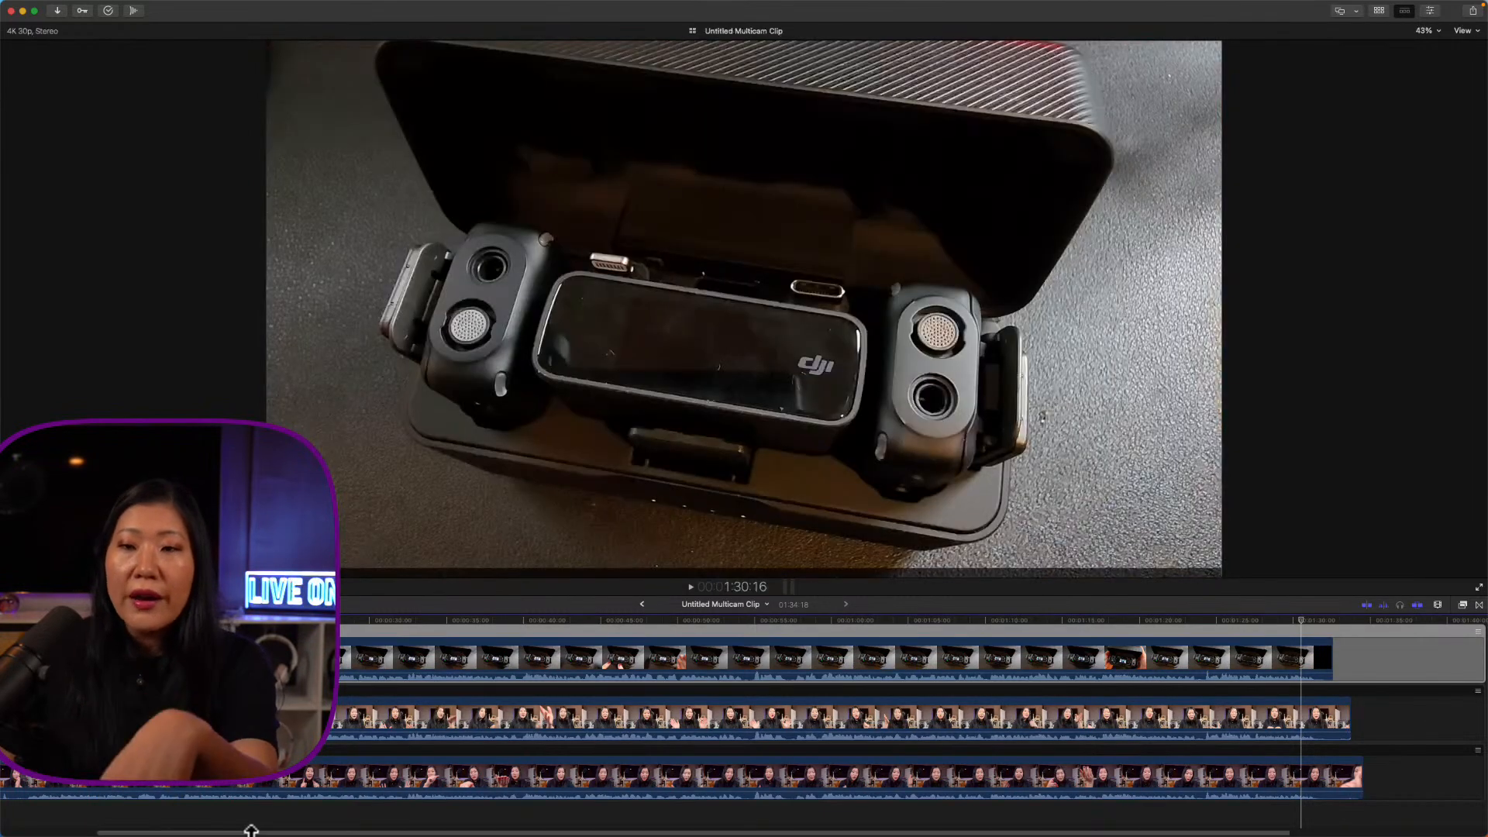
{"action": "left_click_drag", "start_coordinate": [235, 833], "coordinate": [56, 832]}
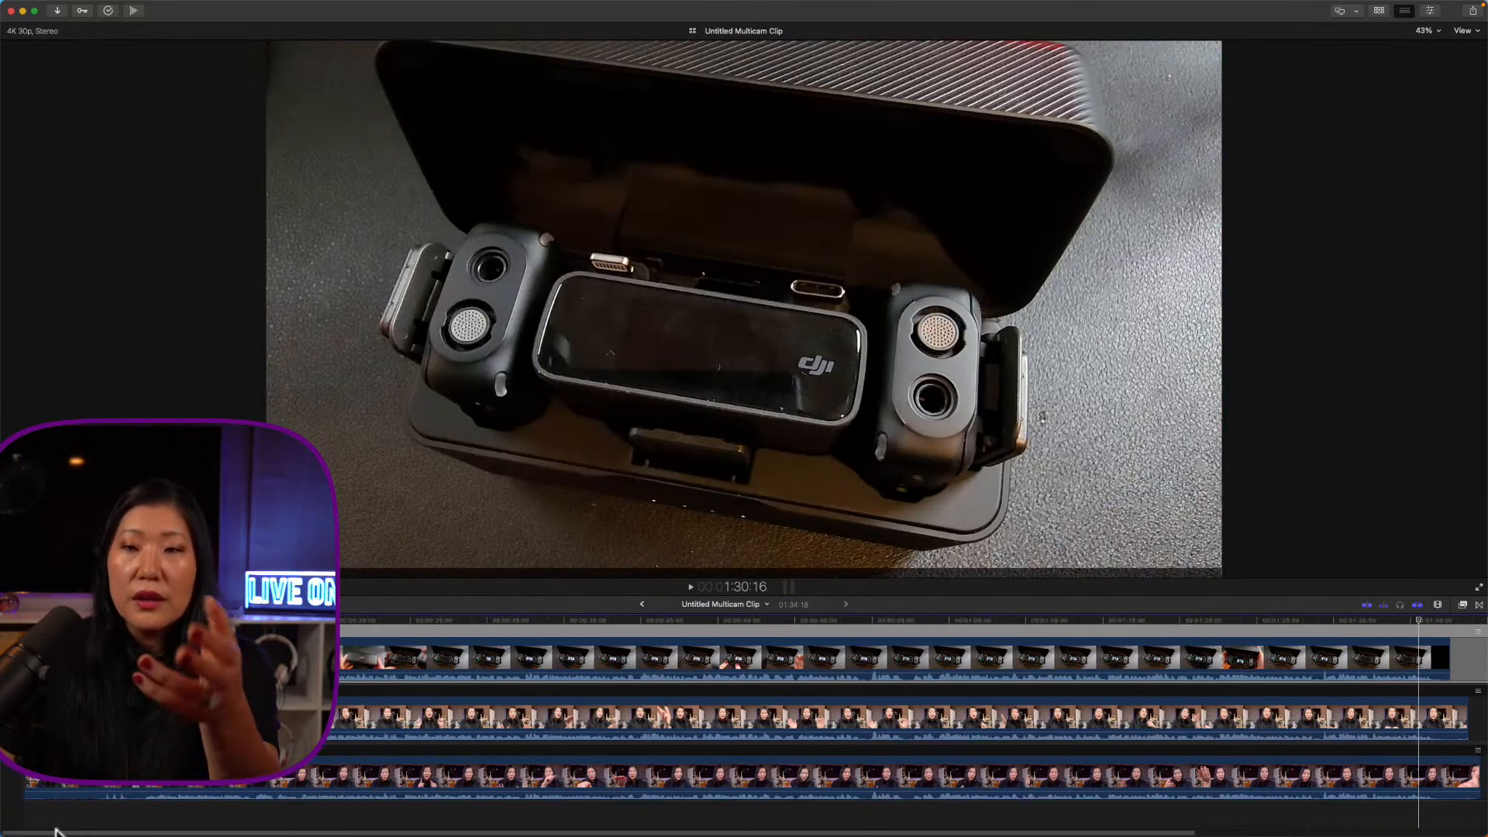